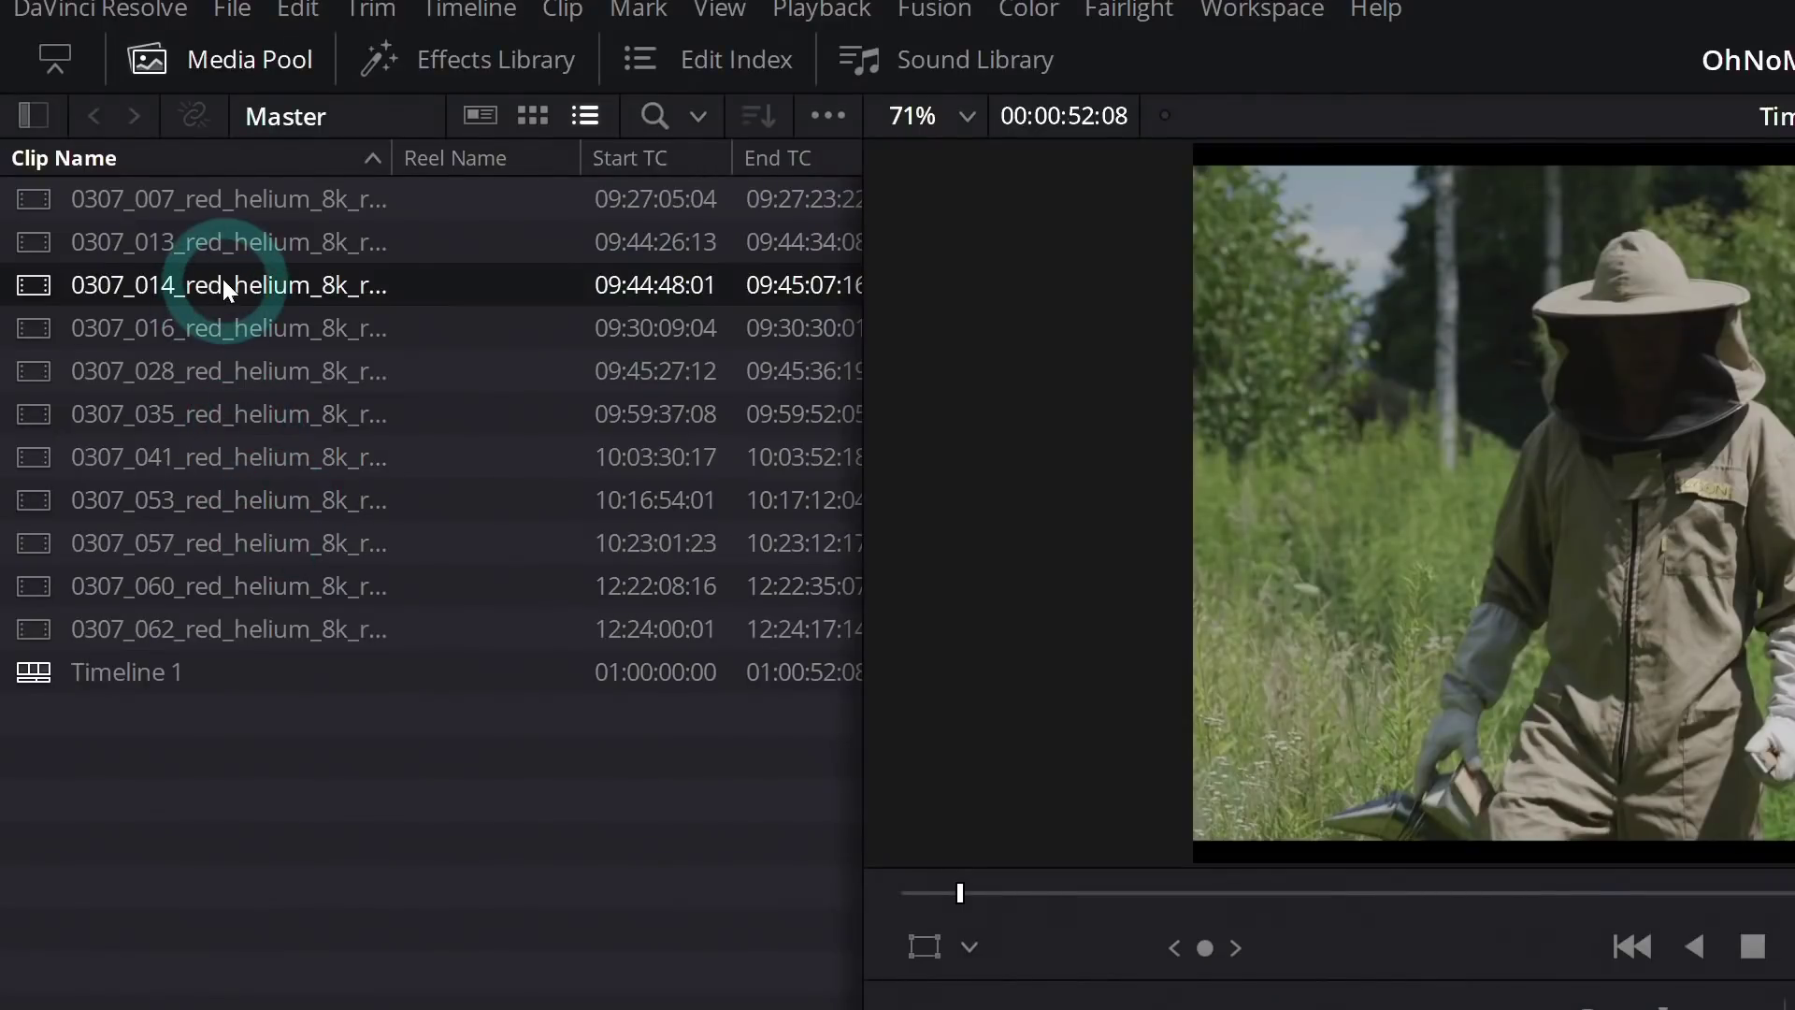
# Step: Check the clip attributes of 0307_014_red_helium_8k_rawfilm_hd.mov in the media pool
pyautogui.rightClick(110, 162)
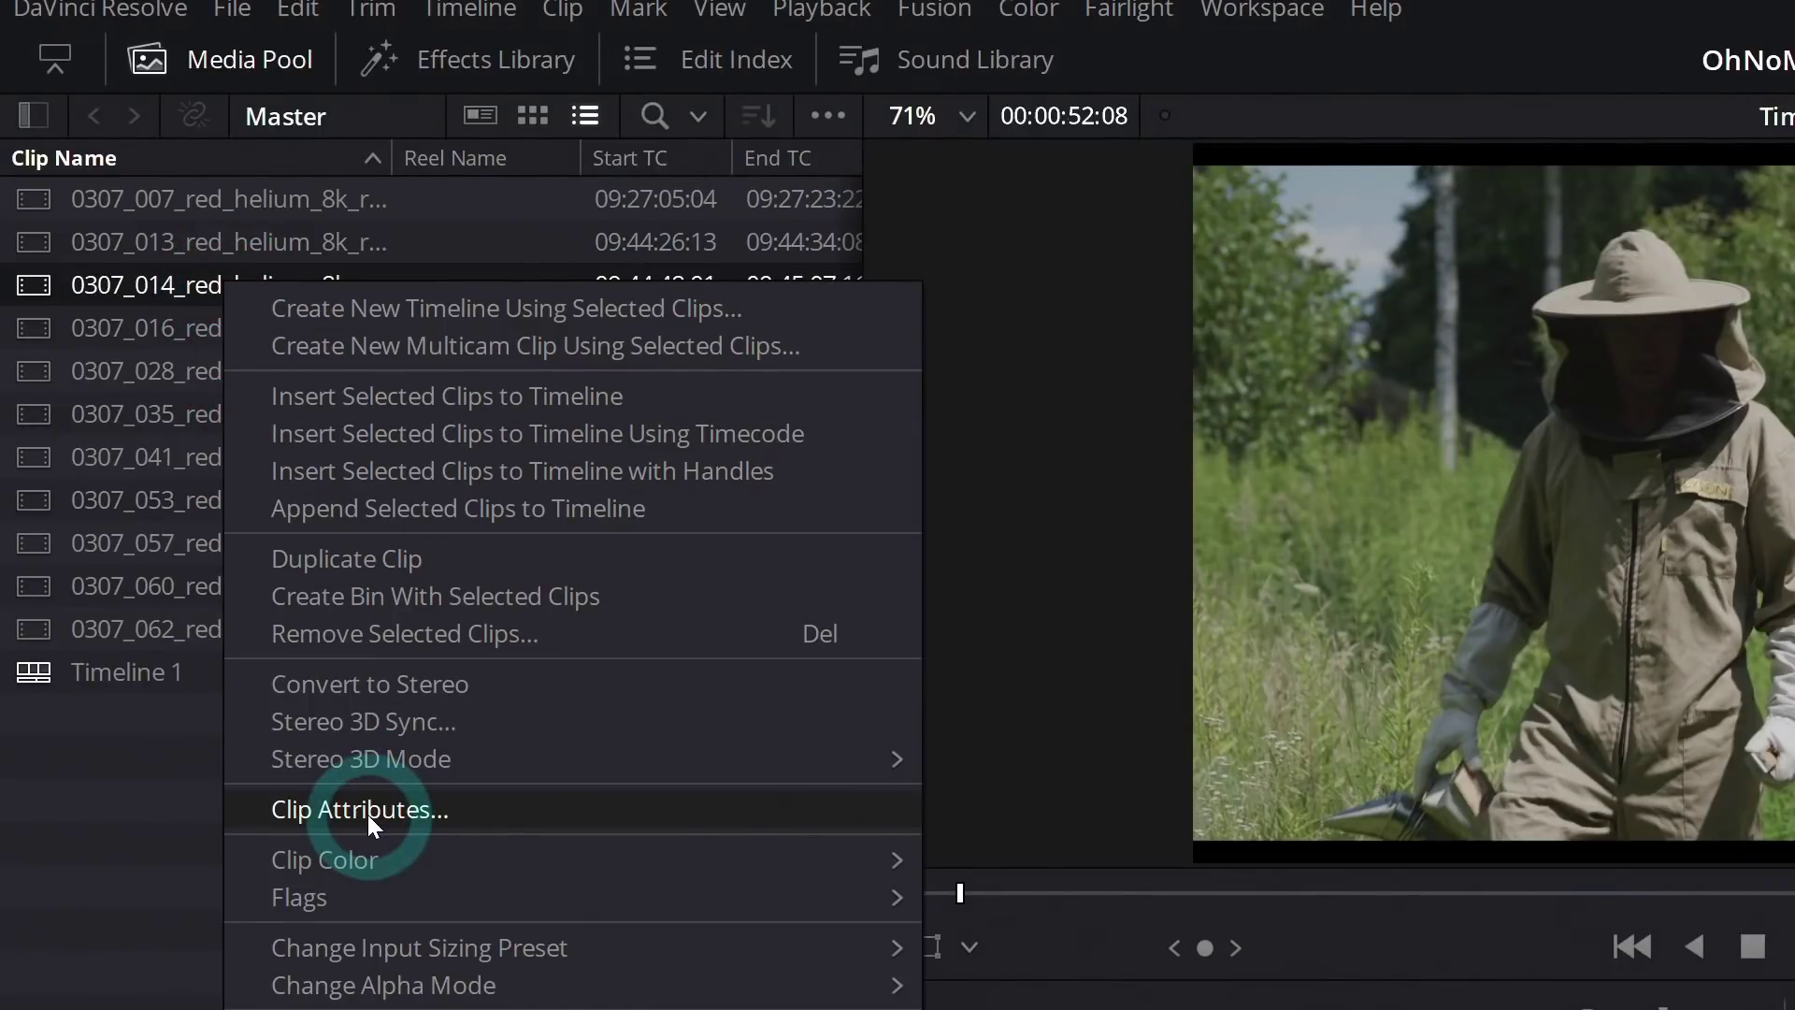
pyautogui.click(116, 804)
pyautogui.click(272, 288)
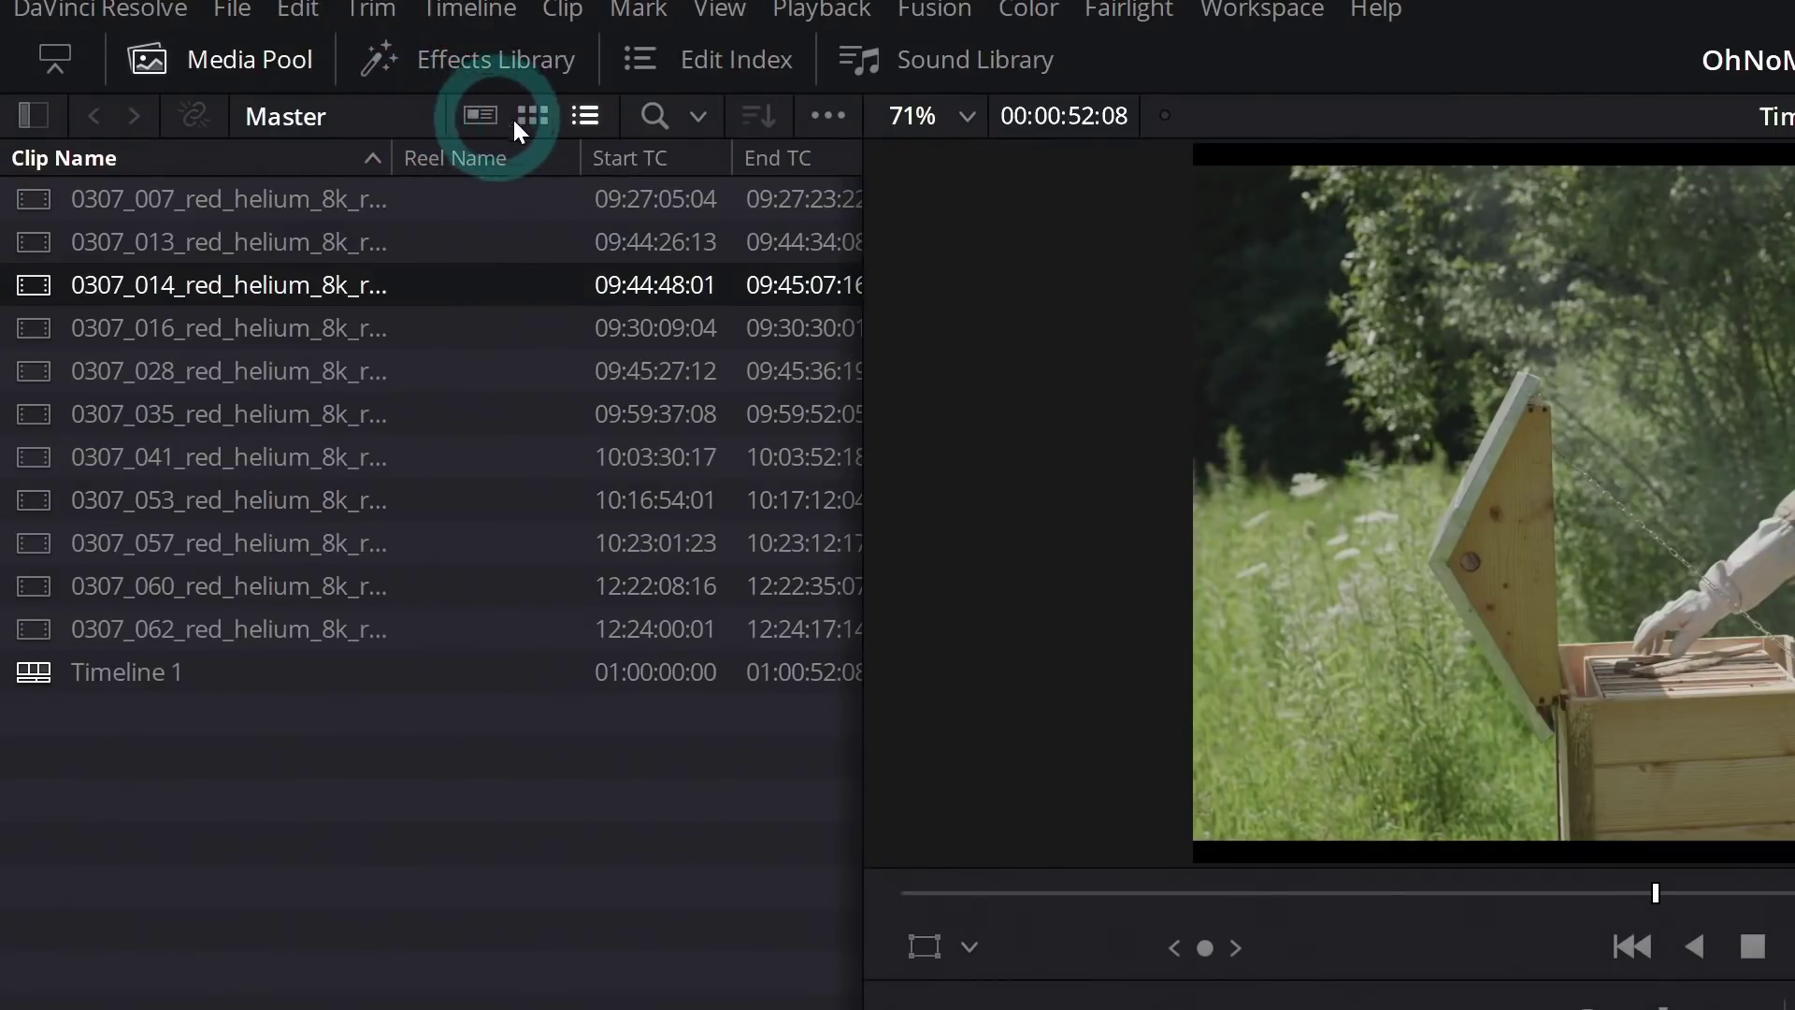
# Step: Switch the media pool to metadata view and look through the clip entries
pyautogui.click(479, 116)
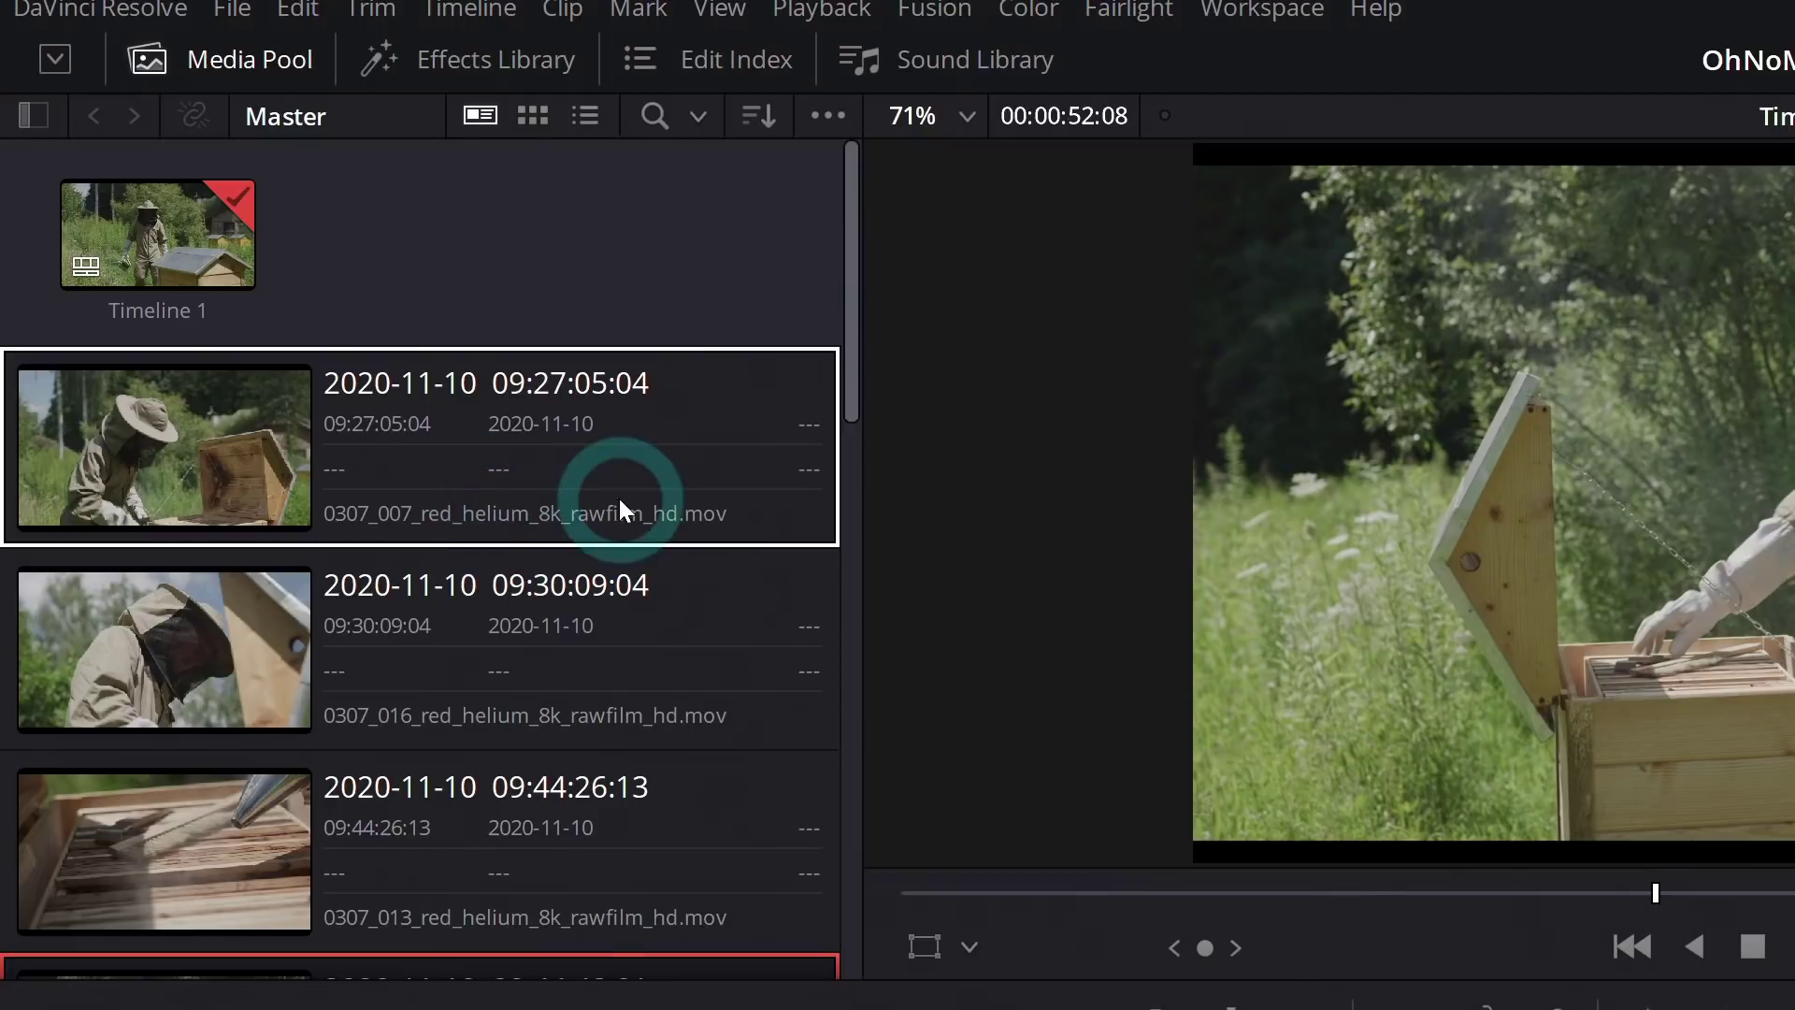
pyautogui.scroll(-15, 623, 523)
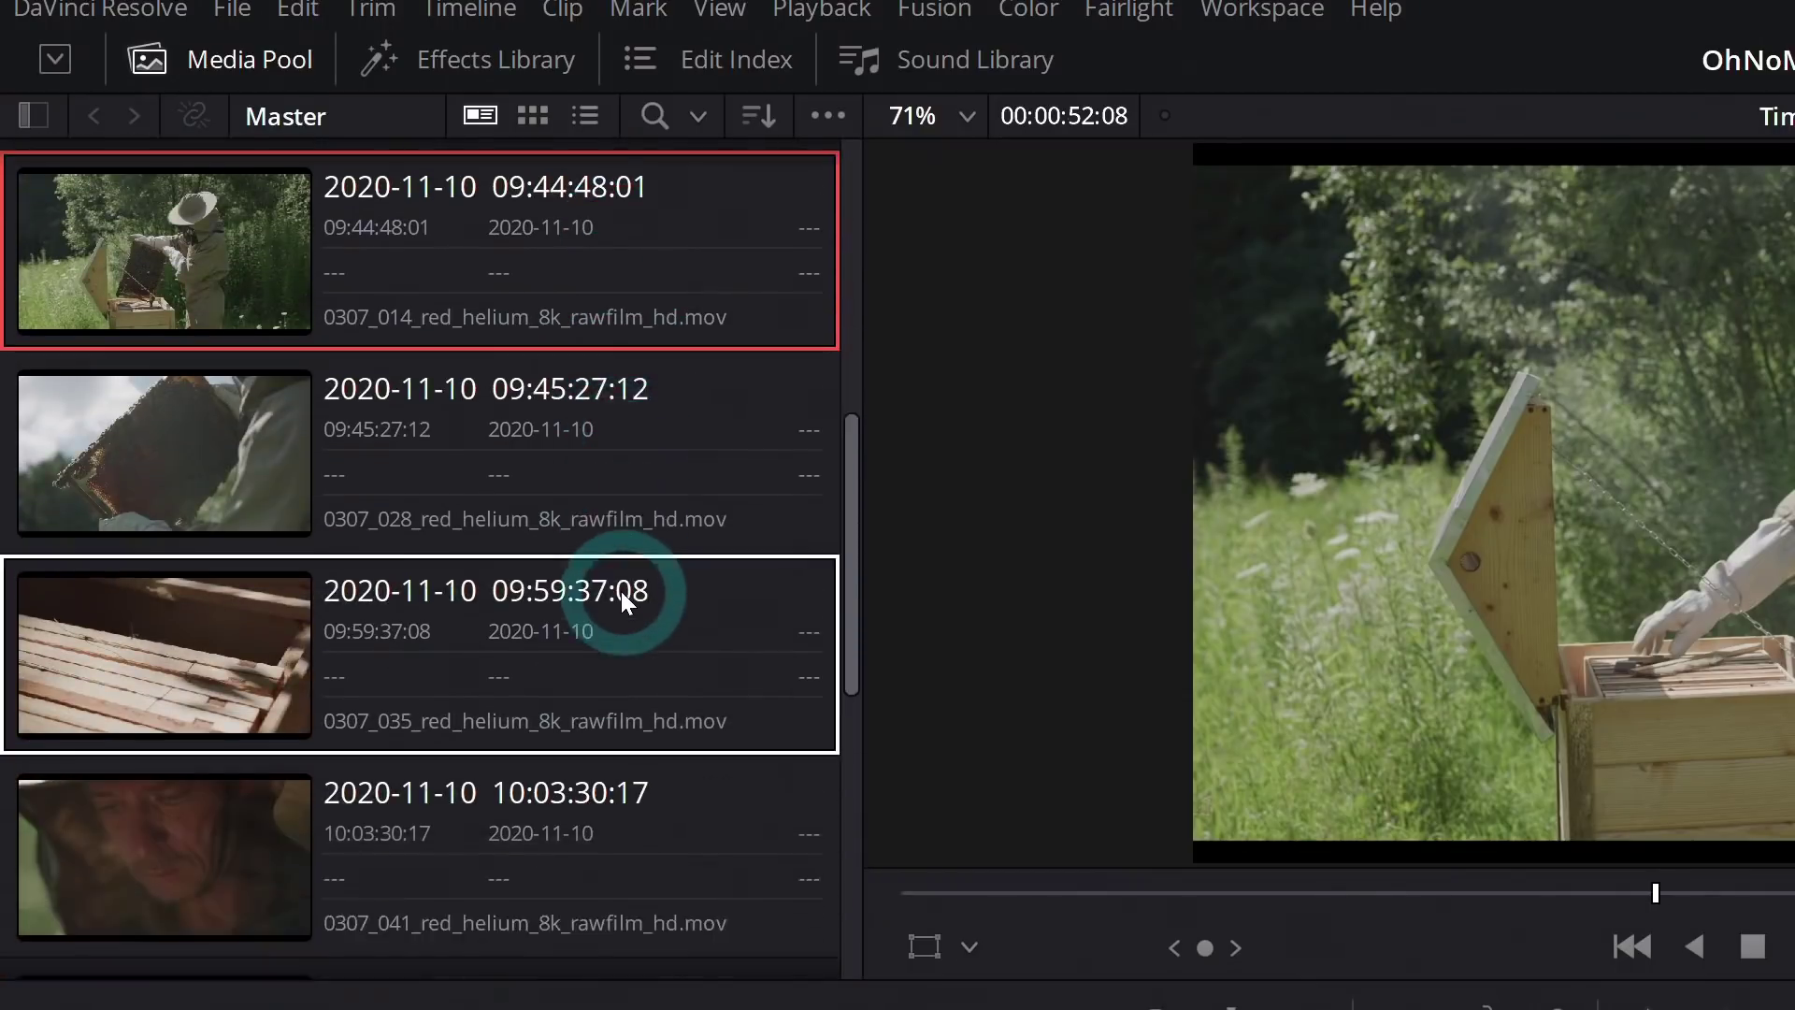
pyautogui.scroll(-2, 626, 625)
pyautogui.scroll(2, 603, 598)
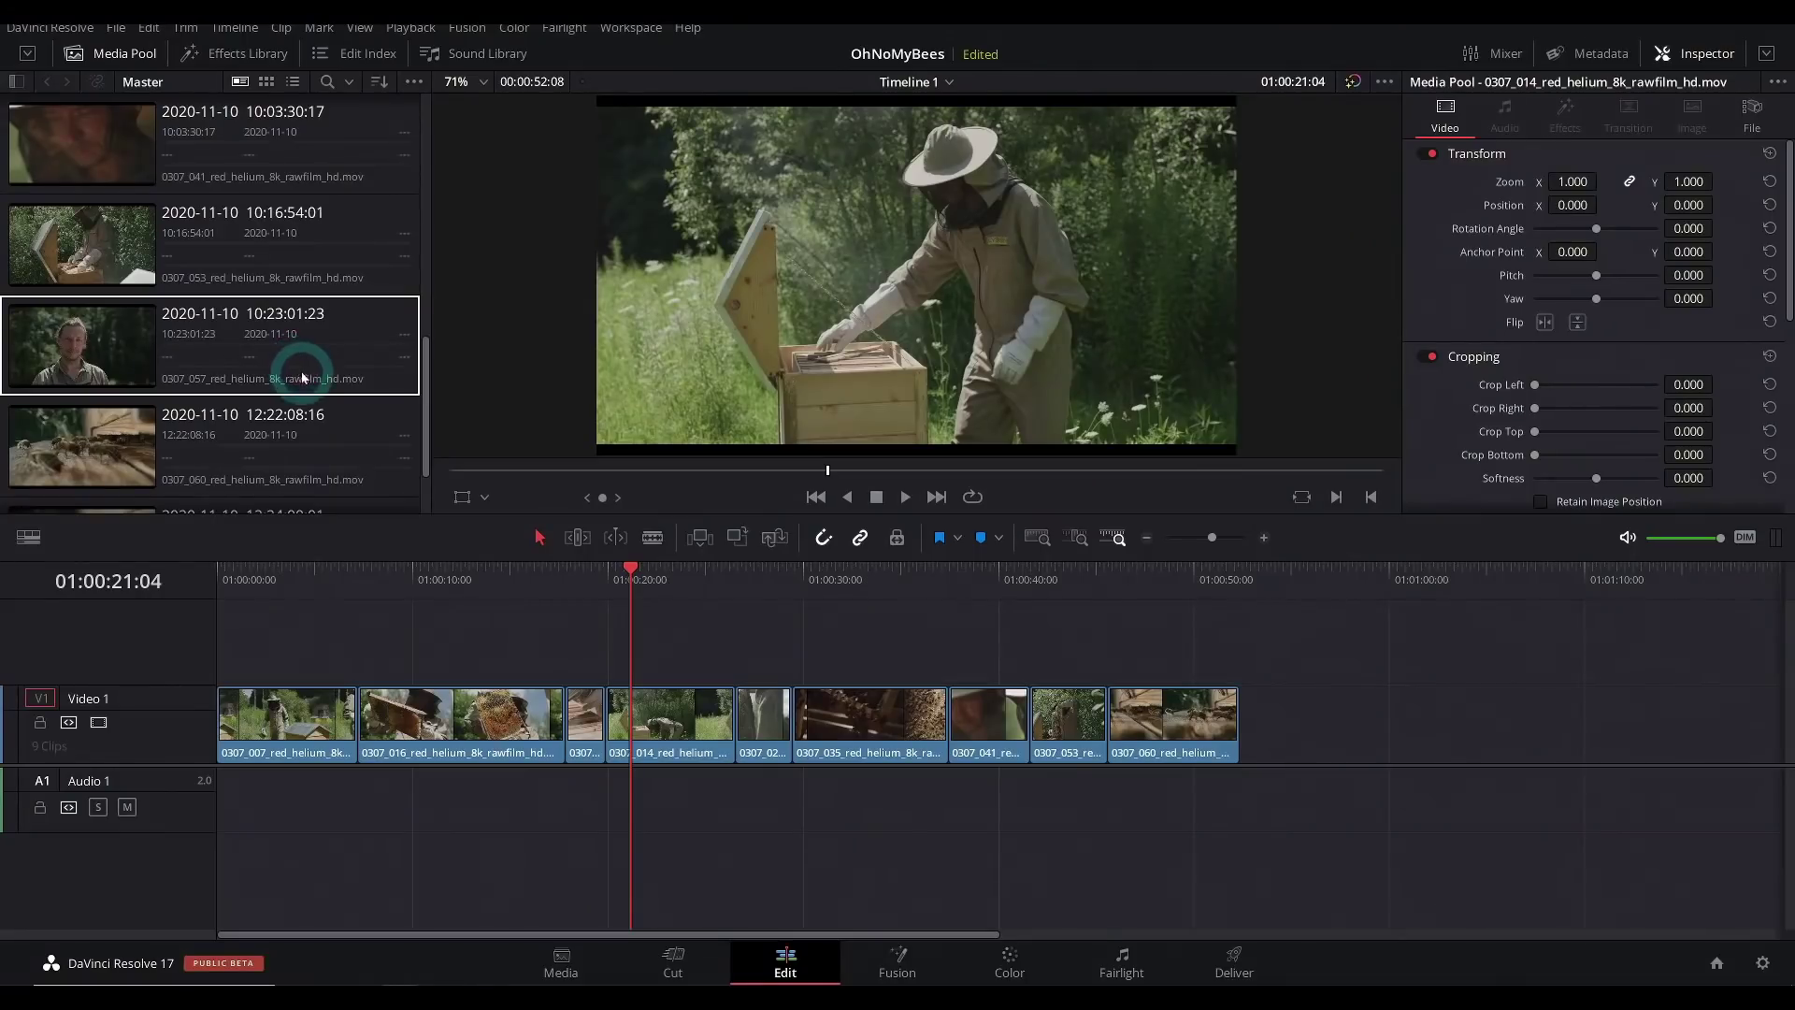
# Step: Open the Effects Library and view its effects and Fusion effects
pyautogui.click(240, 58)
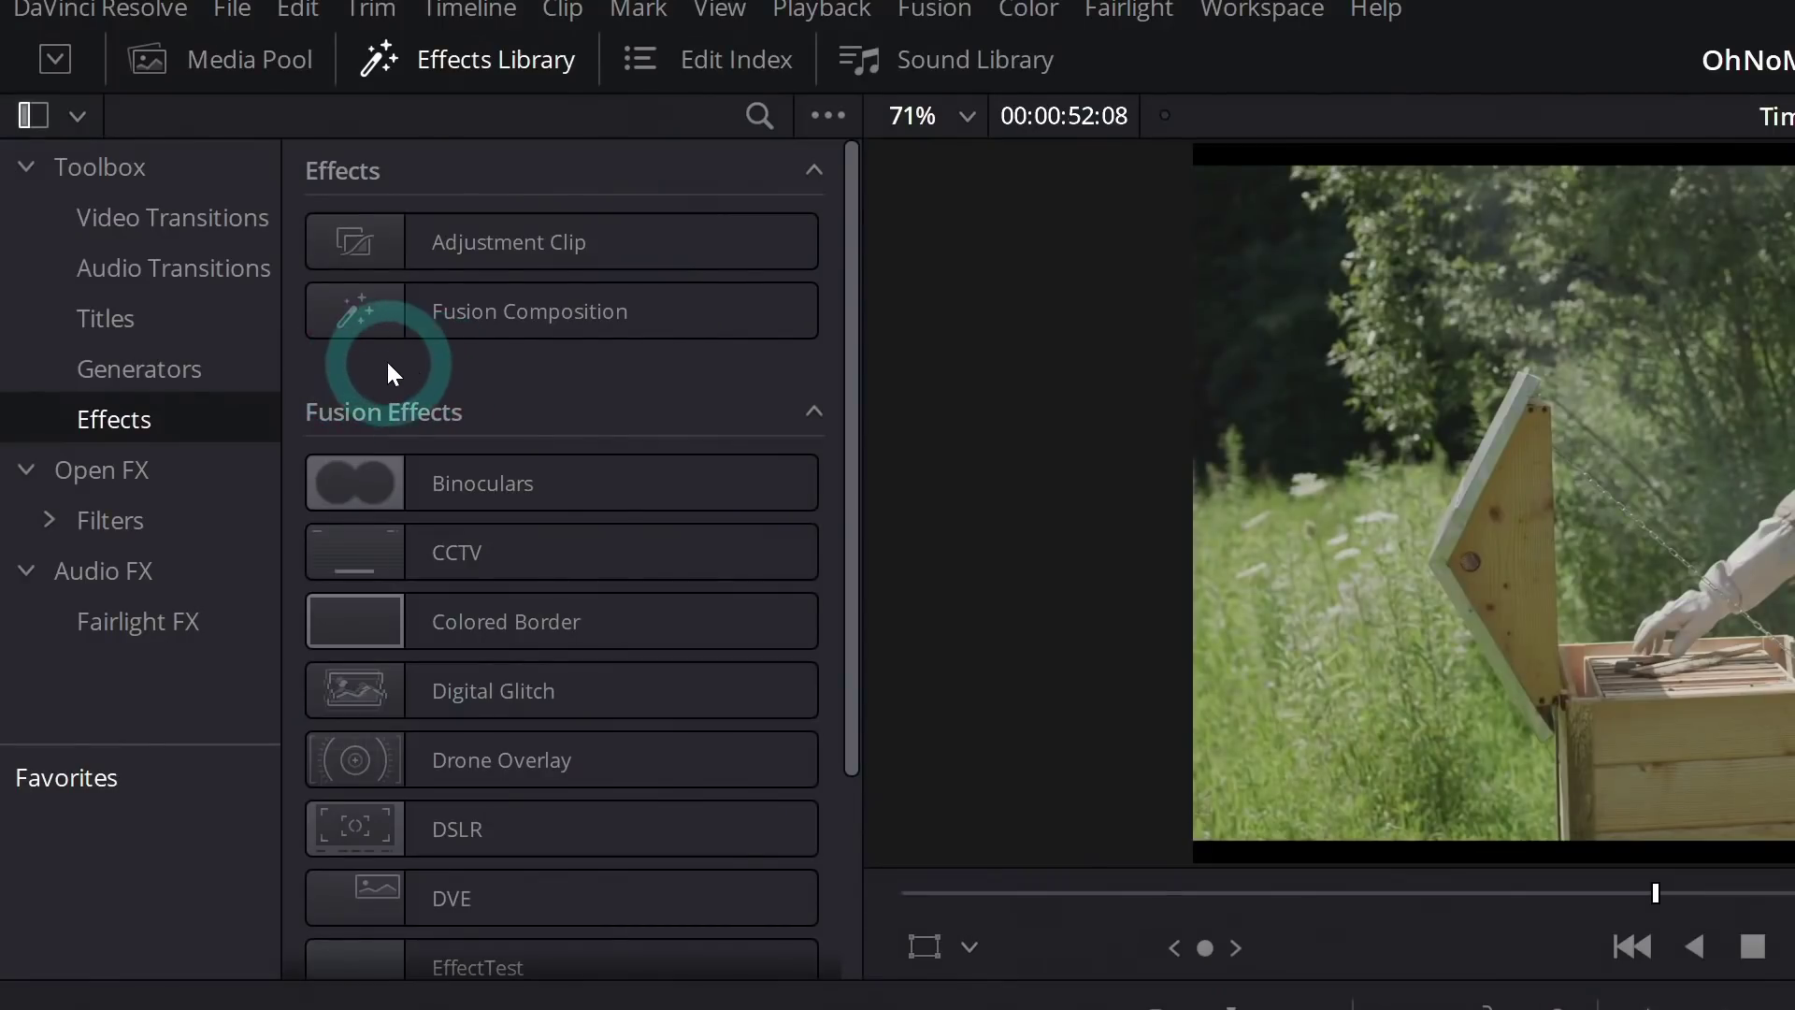
pyautogui.click(177, 181)
pyautogui.click(608, 372)
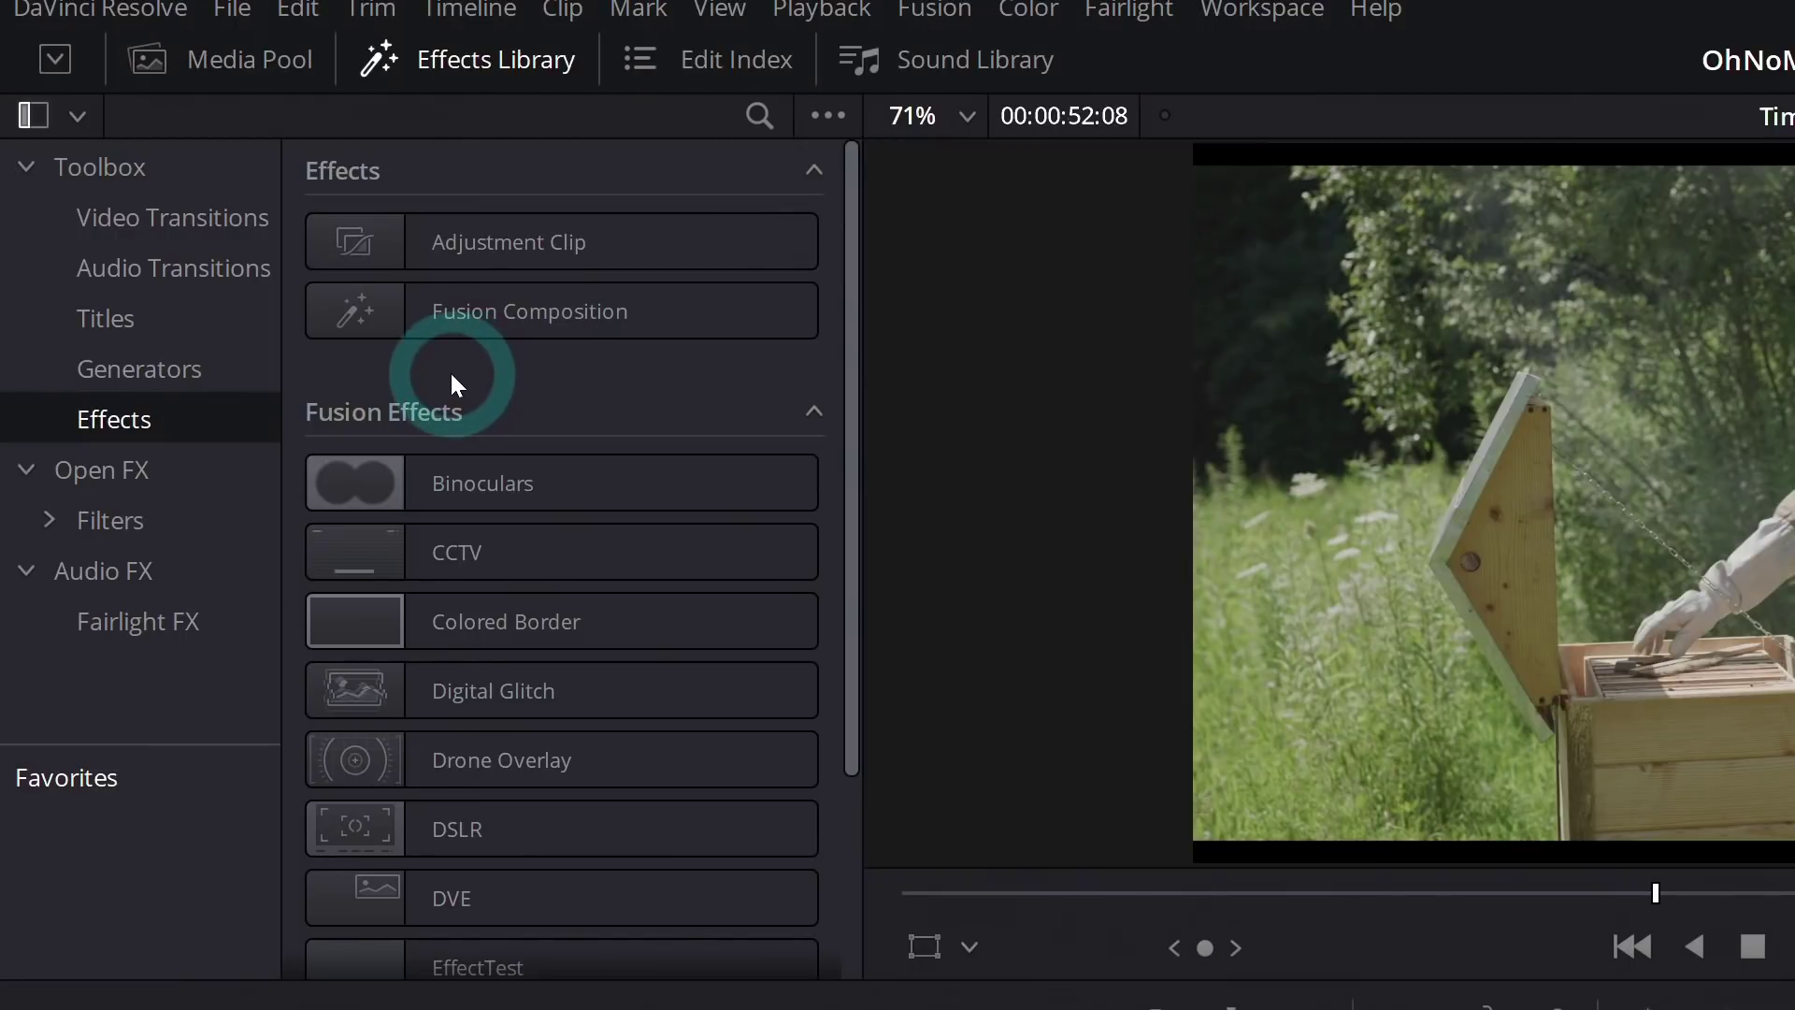
pyautogui.click(358, 475)
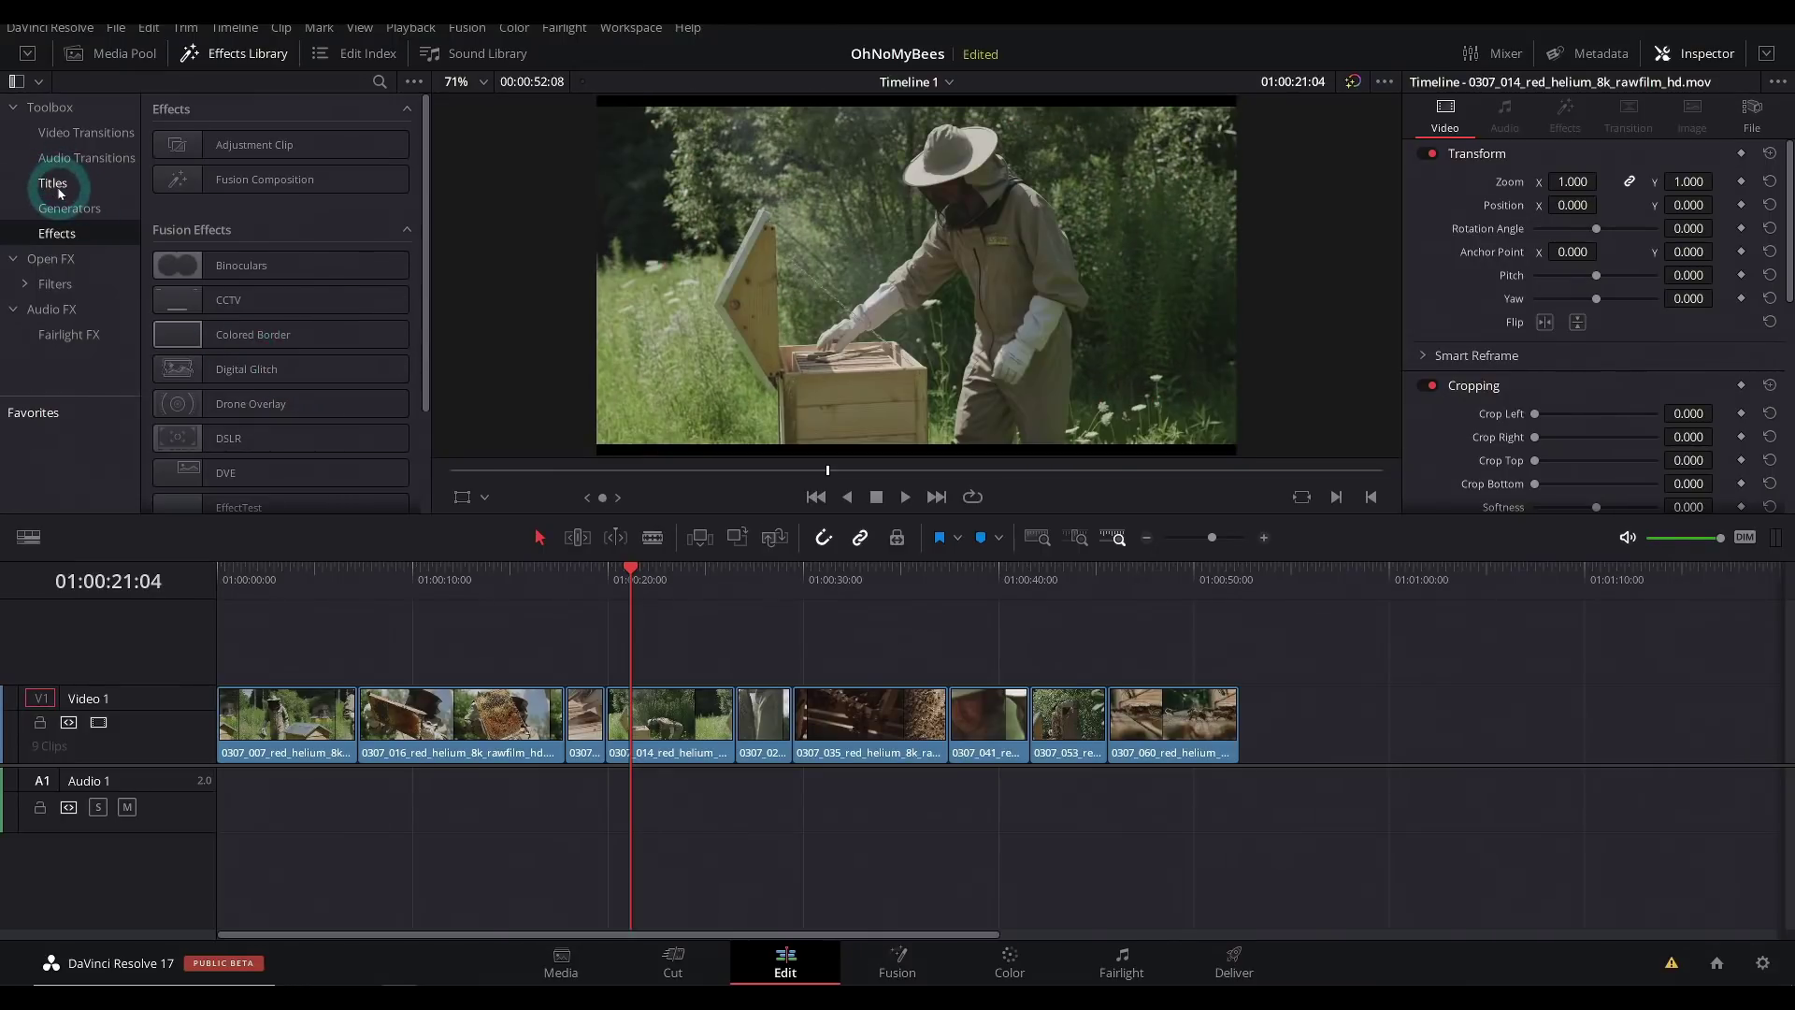
# Step: Browse the Titles category of the Effects Library and preview Fusion titles such as Clean and Simple
pyautogui.click(58, 187)
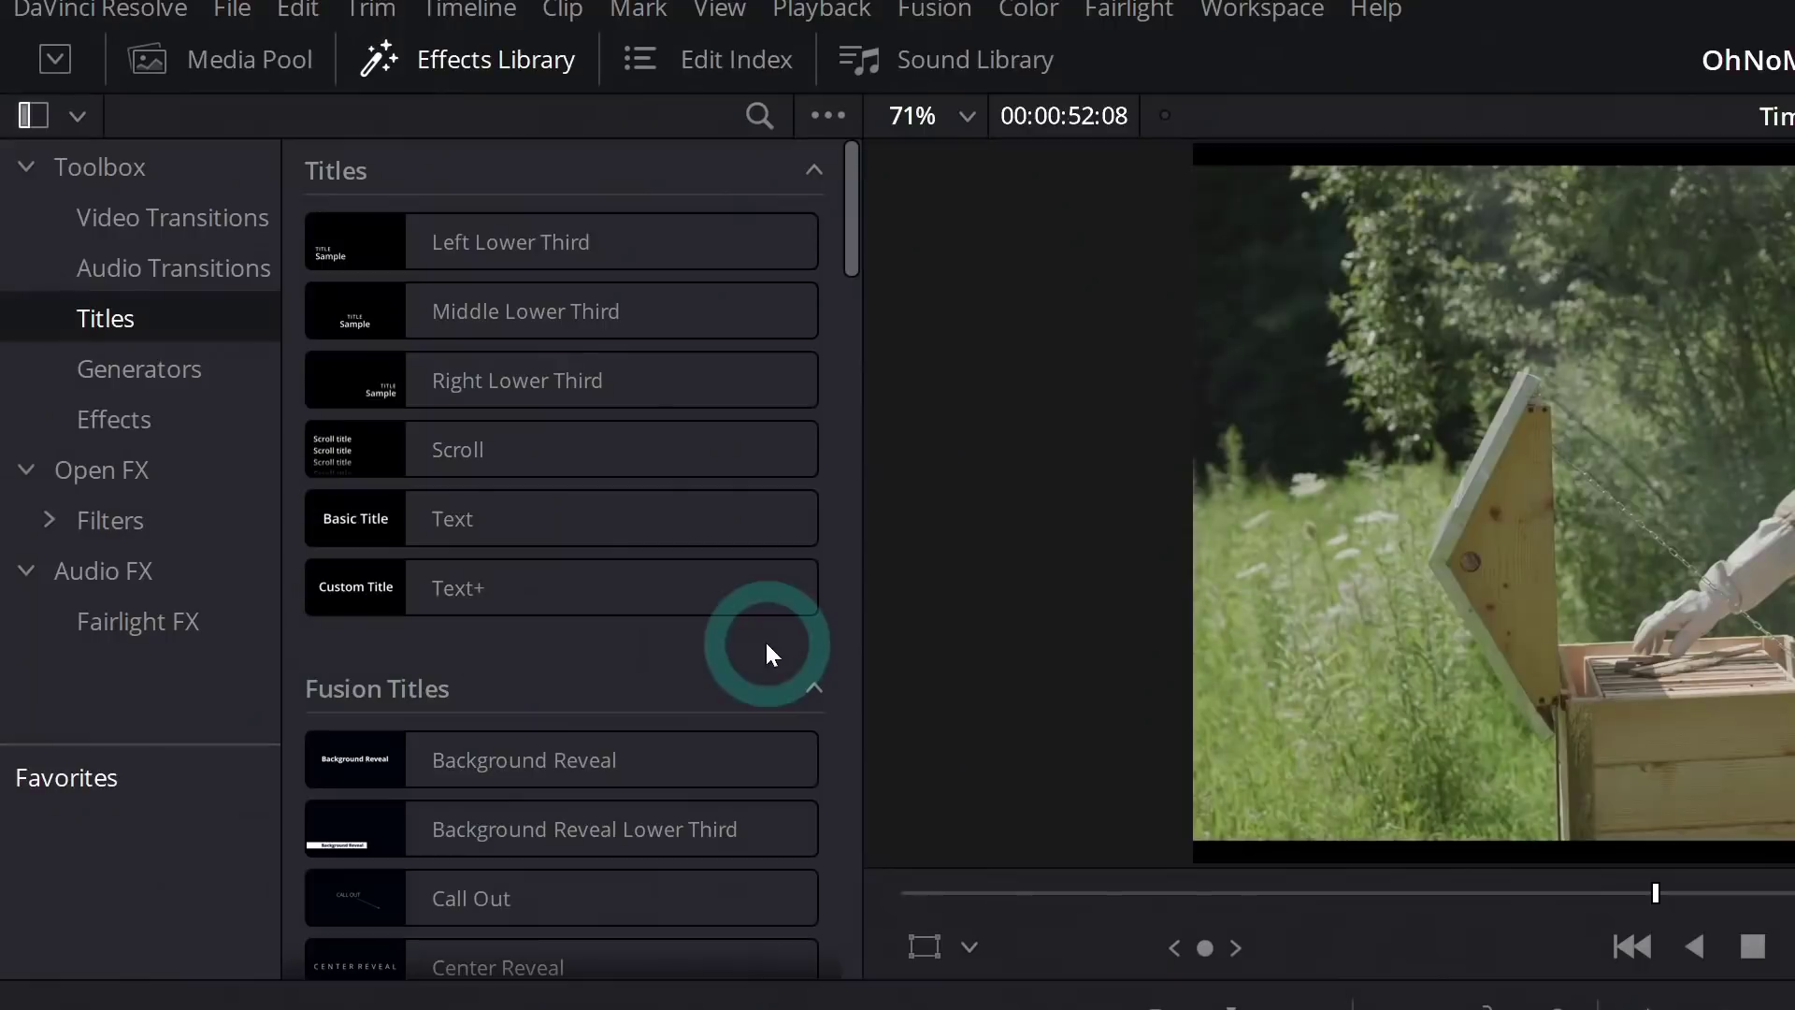
pyautogui.click(405, 281)
pyautogui.scroll(-6, 662, 711)
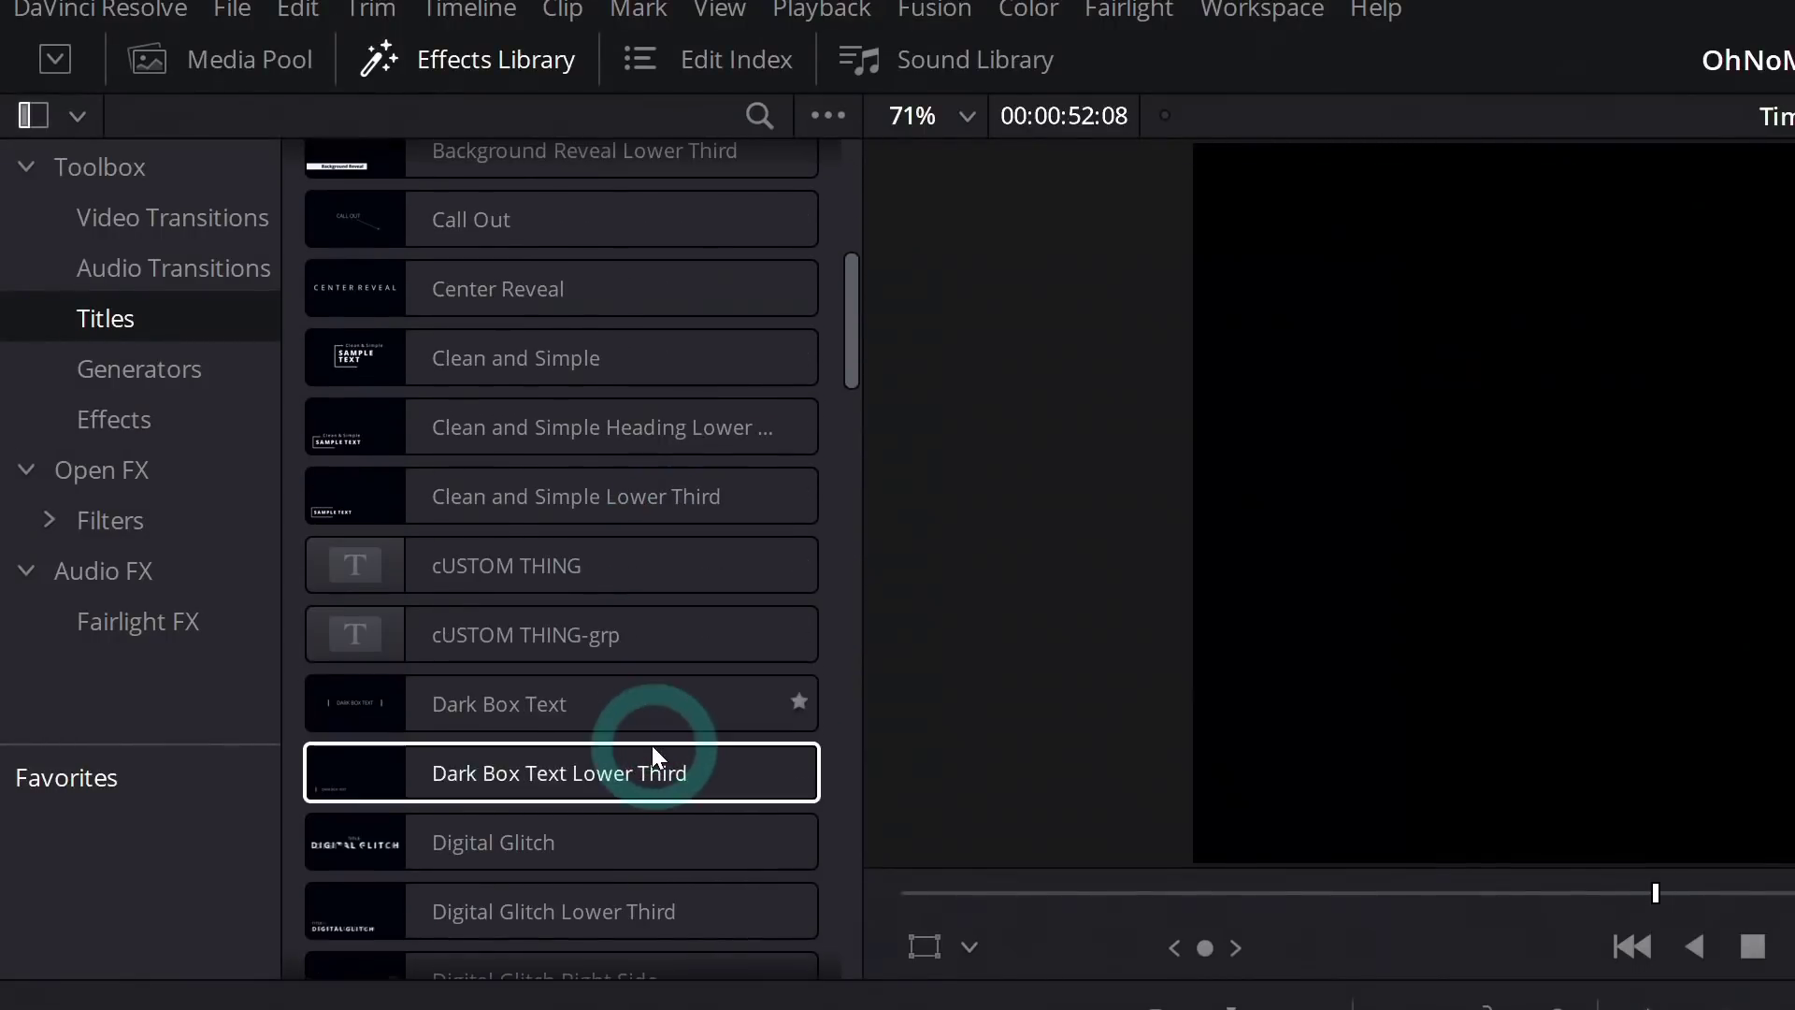
pyautogui.scroll(2, 632, 702)
pyautogui.scroll(2, 561, 701)
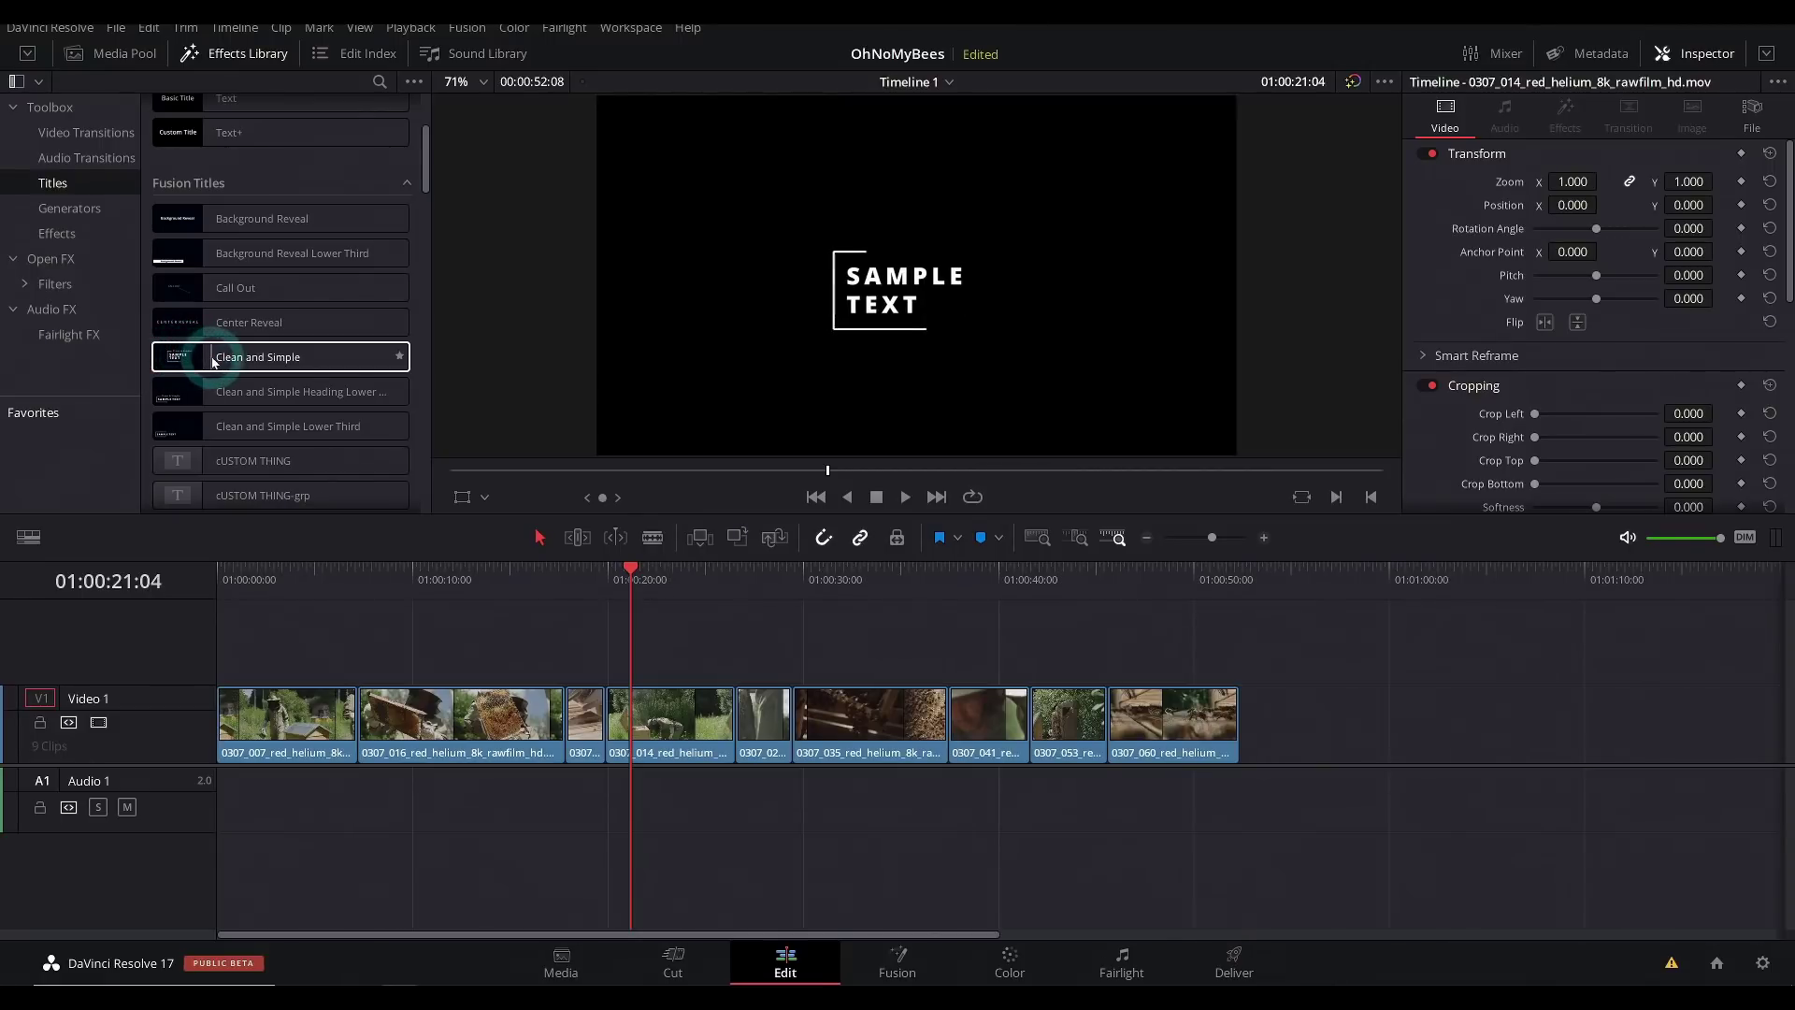
pyautogui.scroll(5, 419, 229)
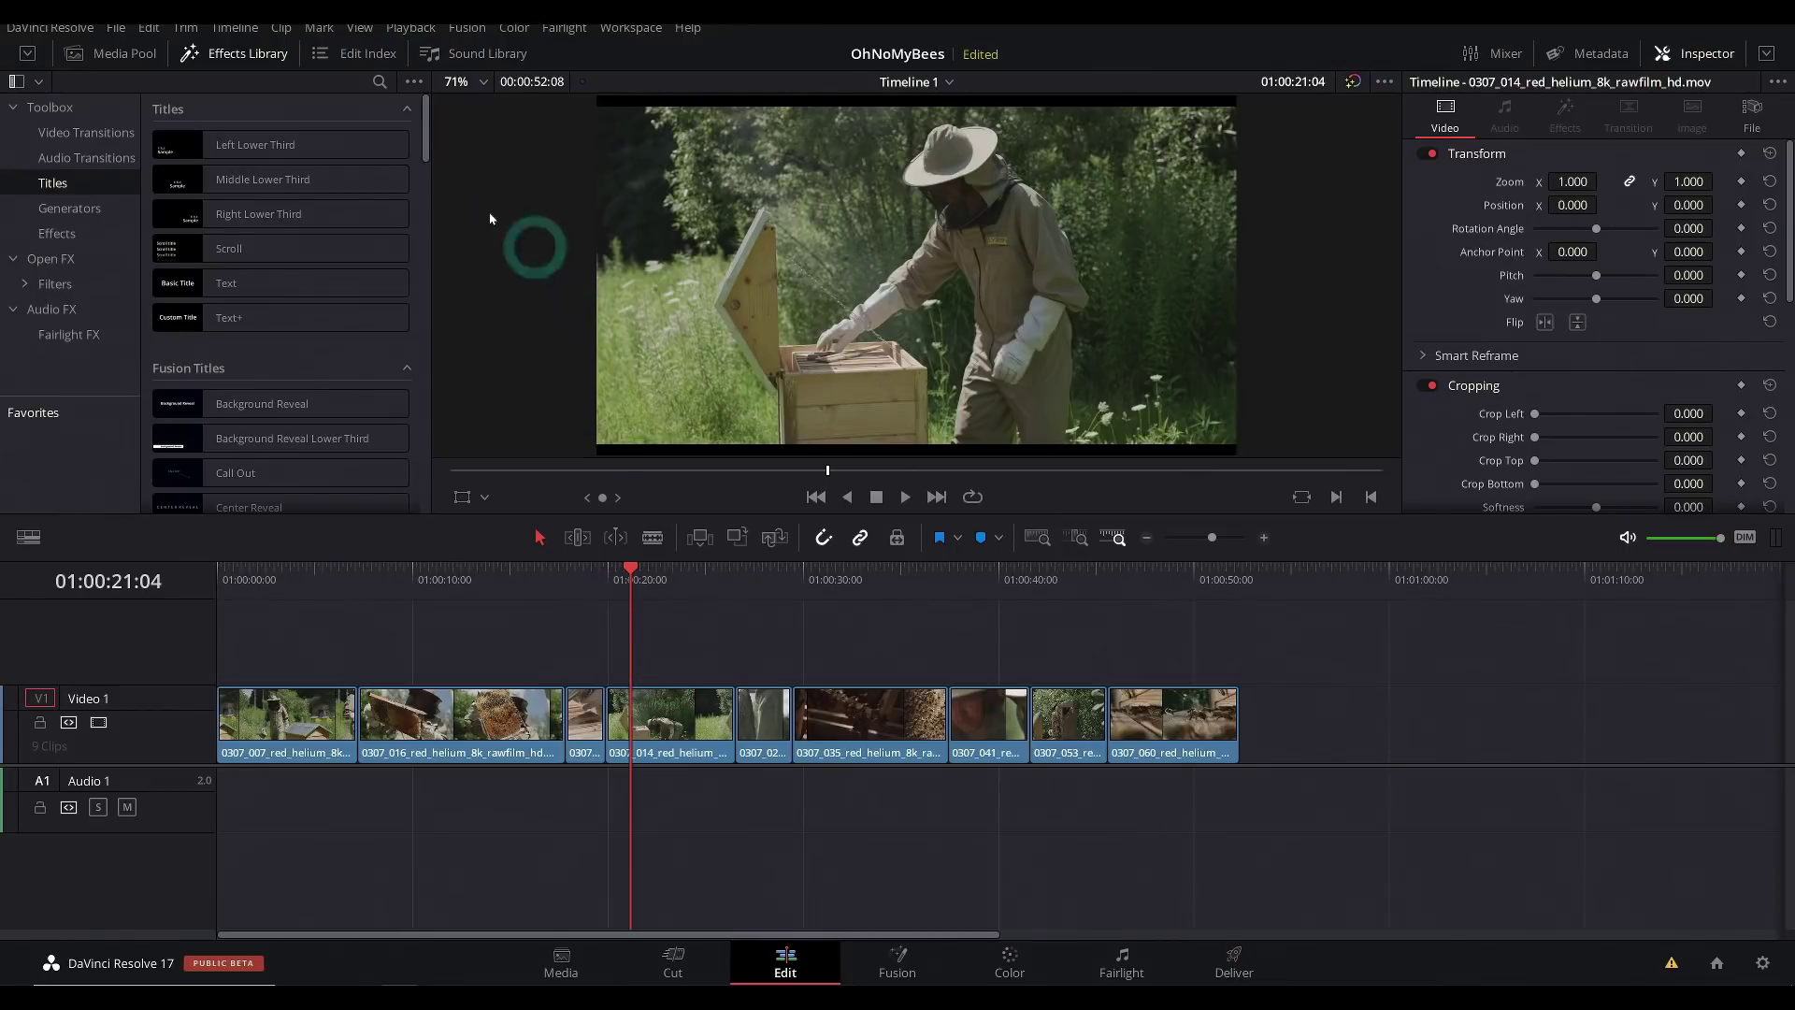
# Step: Return to the media pool, show the start of the Master bin and clear the selection
pyautogui.click(122, 53)
pyautogui.scroll(8, 363, 272)
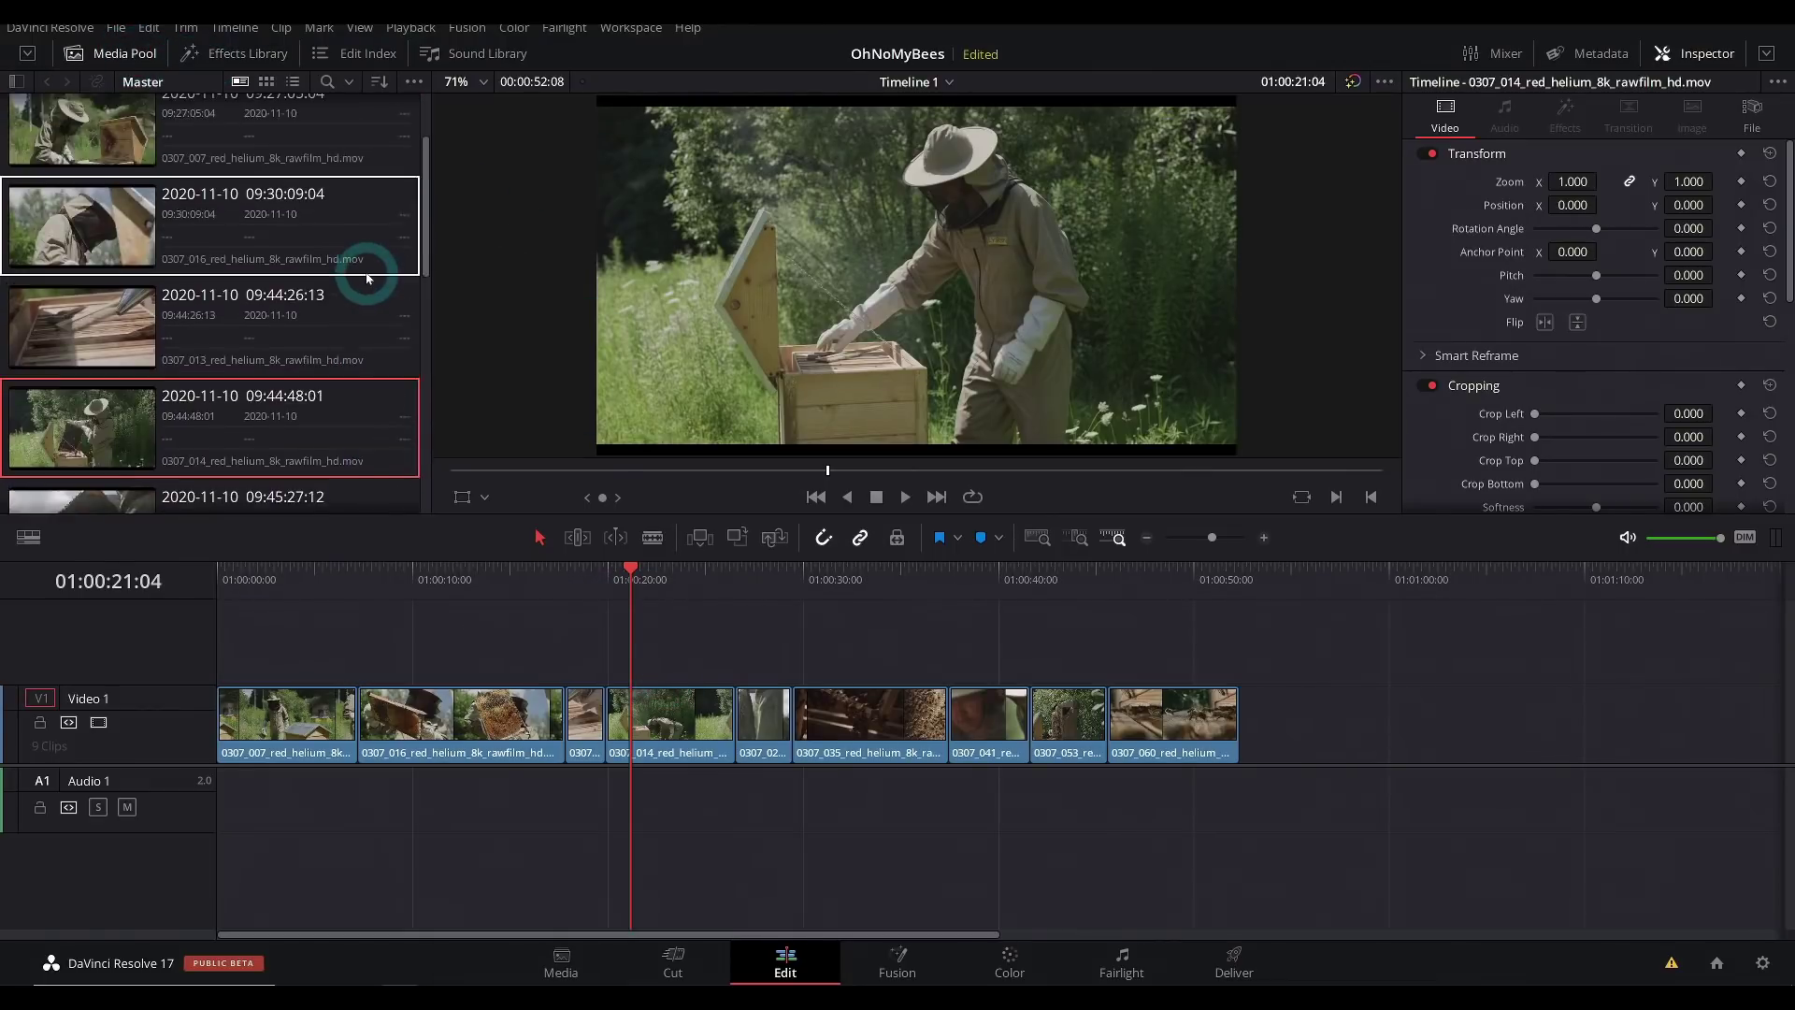
pyautogui.click(335, 151)
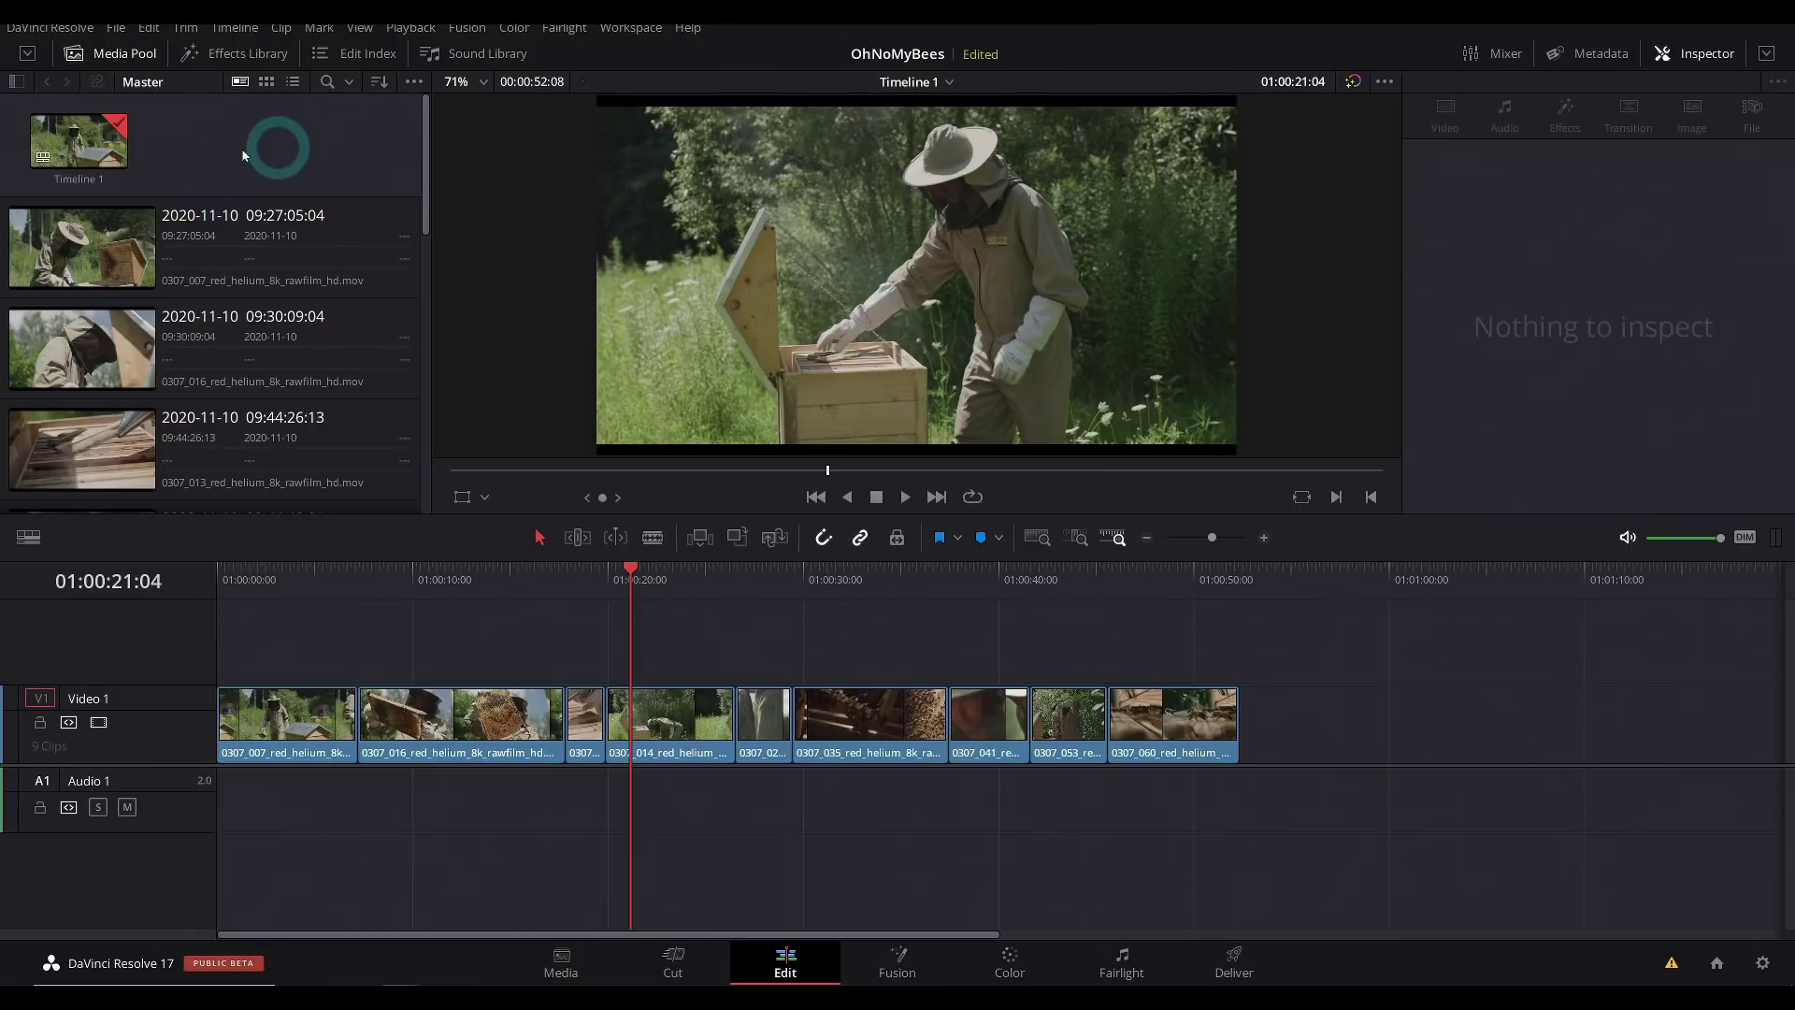
pyautogui.rightClick(97, 147)
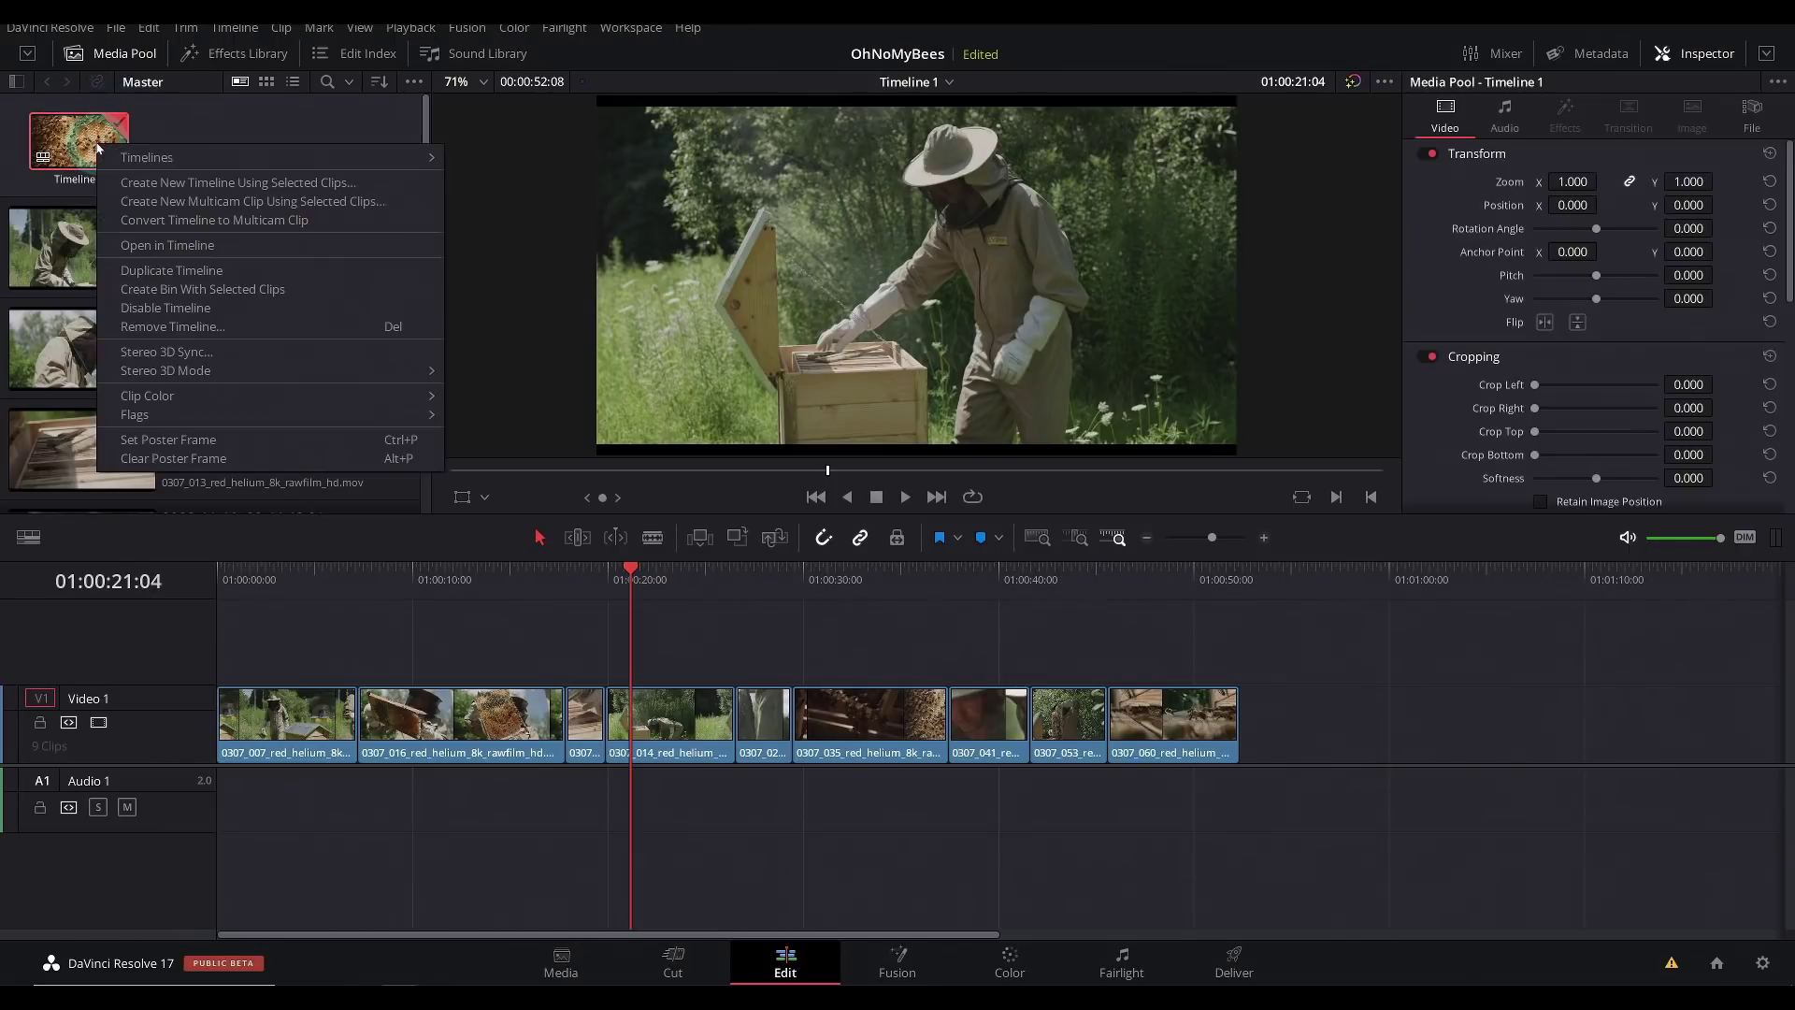
pyautogui.click(199, 117)
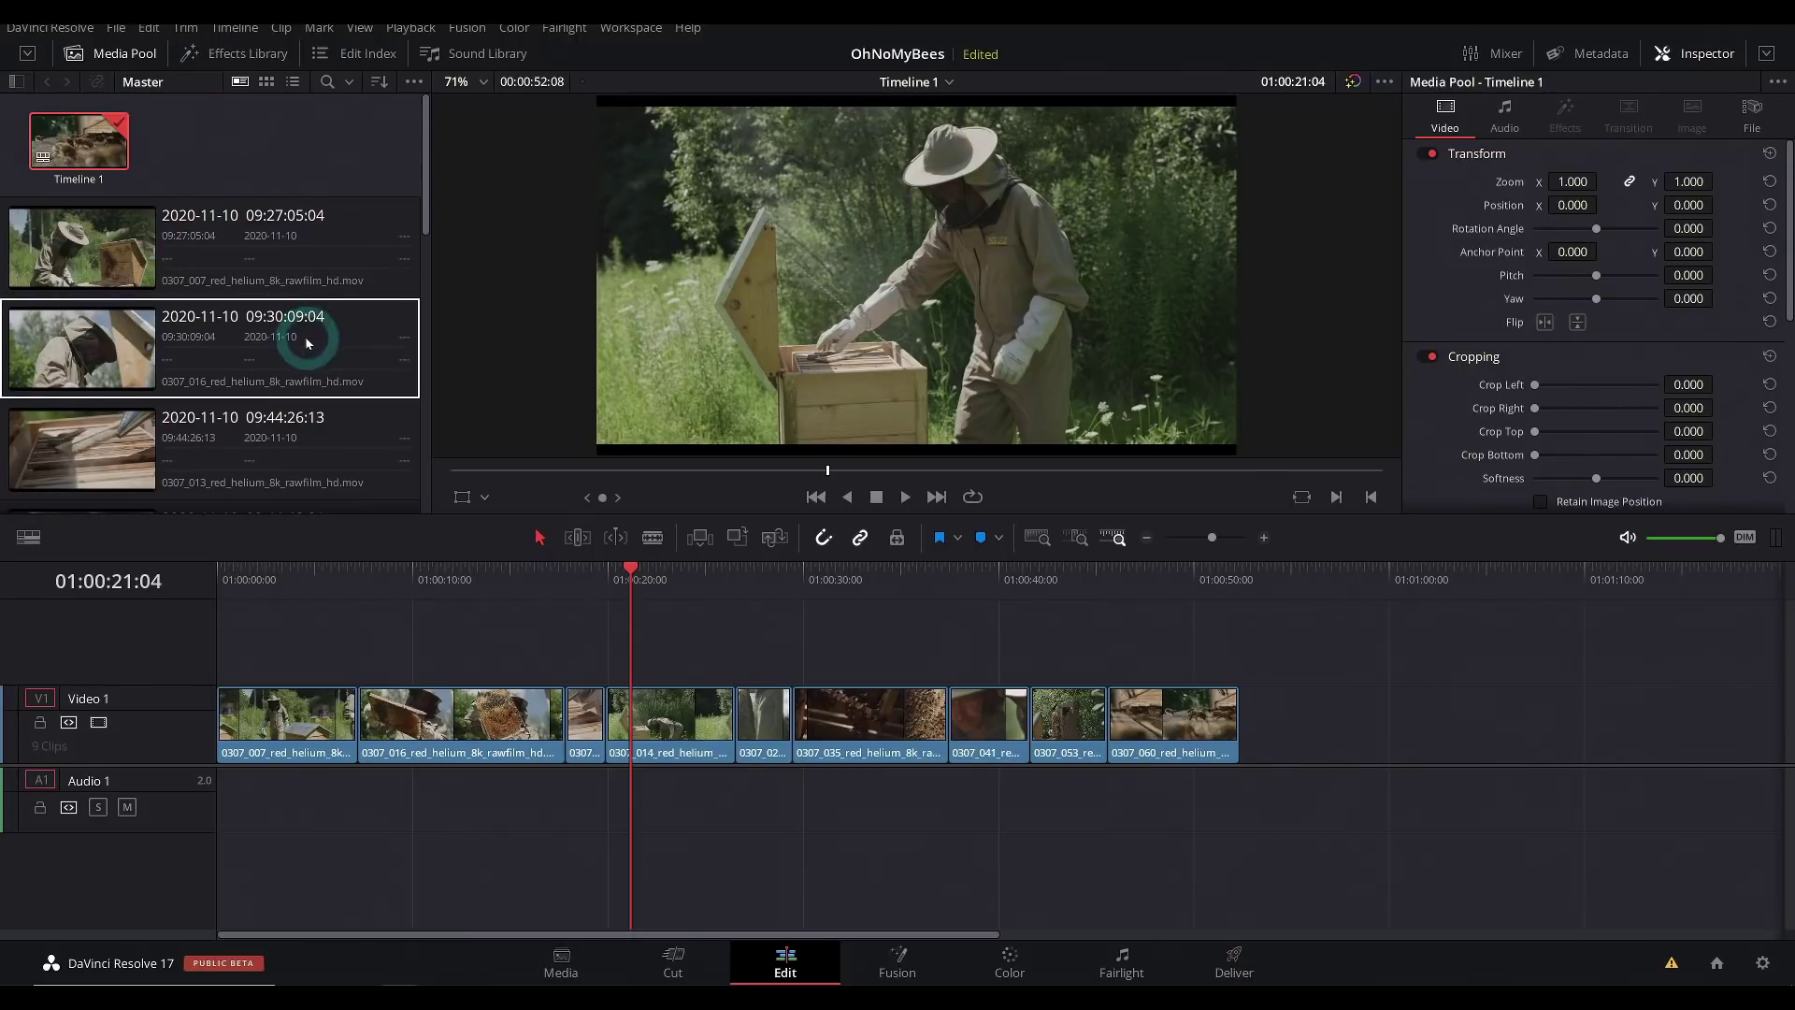
pyautogui.scroll(-5, 304, 337)
pyautogui.scroll(5, 313, 353)
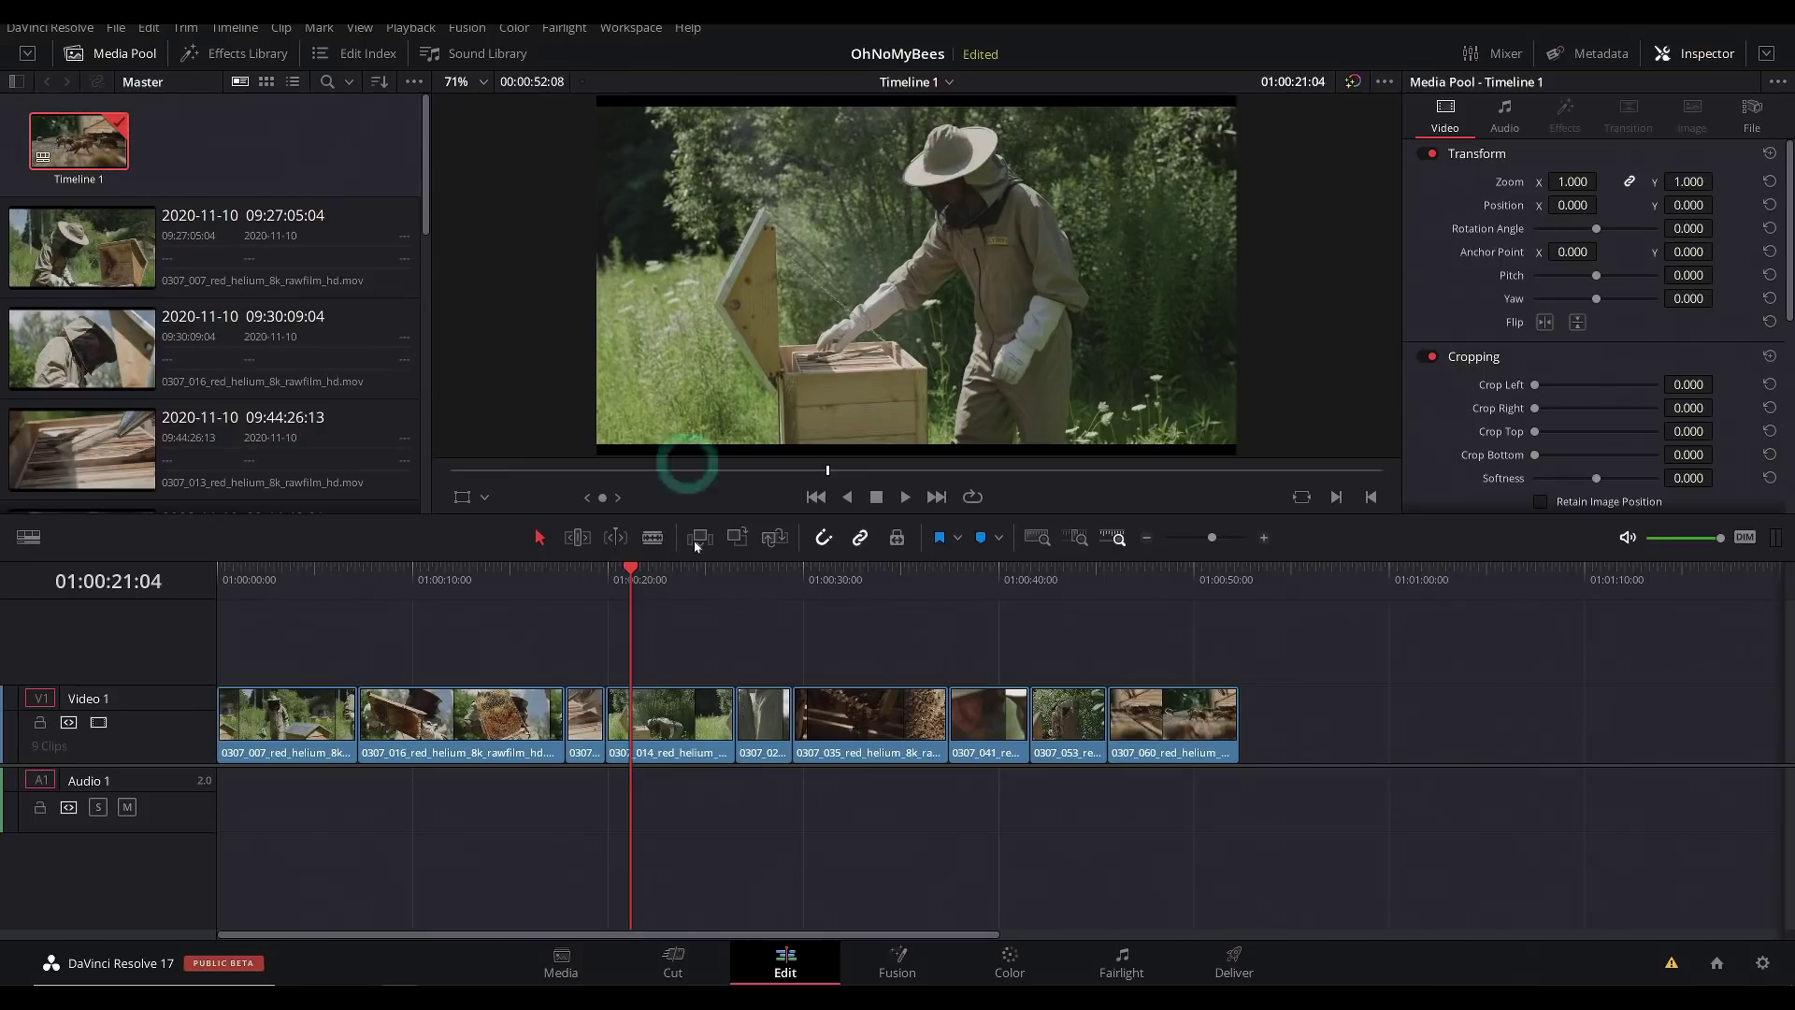
# Step: Switch to Slack, download New Edit3.drt from the direct message, and import it from the Downloads folder into the DaVinci Resolve media pool
pyautogui.hotkey('alt', 'Tab')
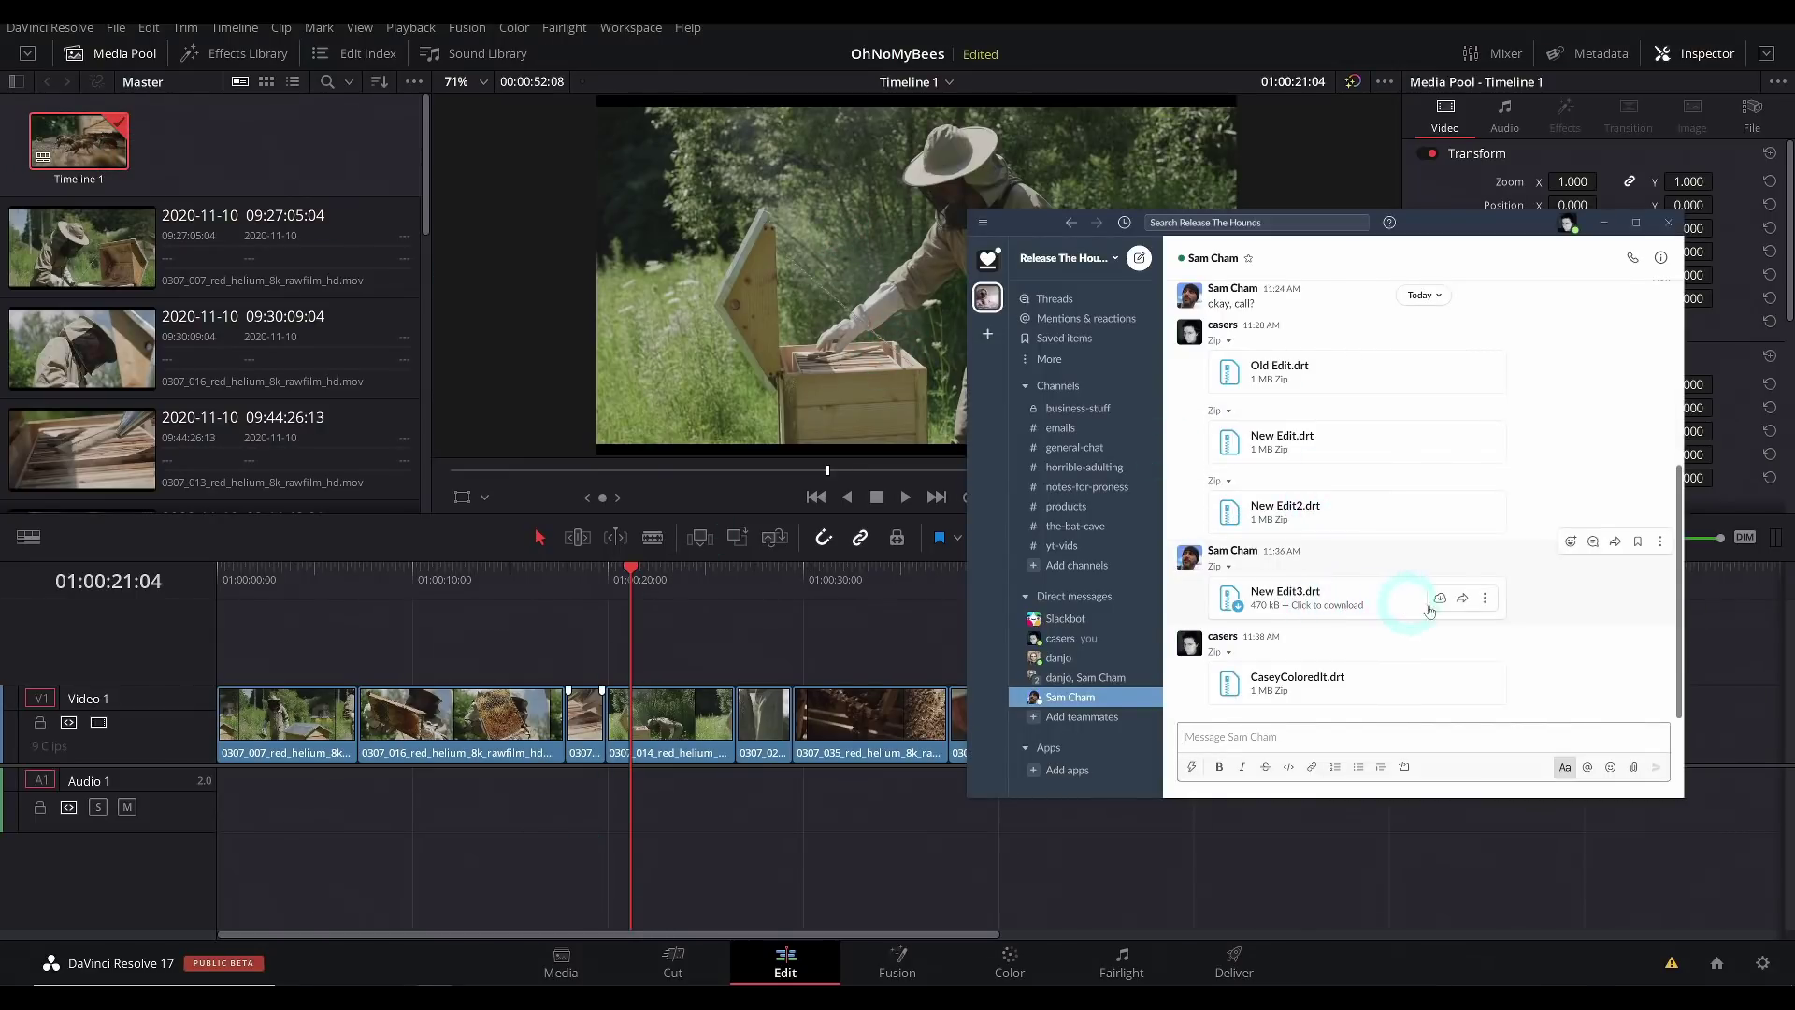
pyautogui.click(1440, 600)
pyautogui.click(1512, 727)
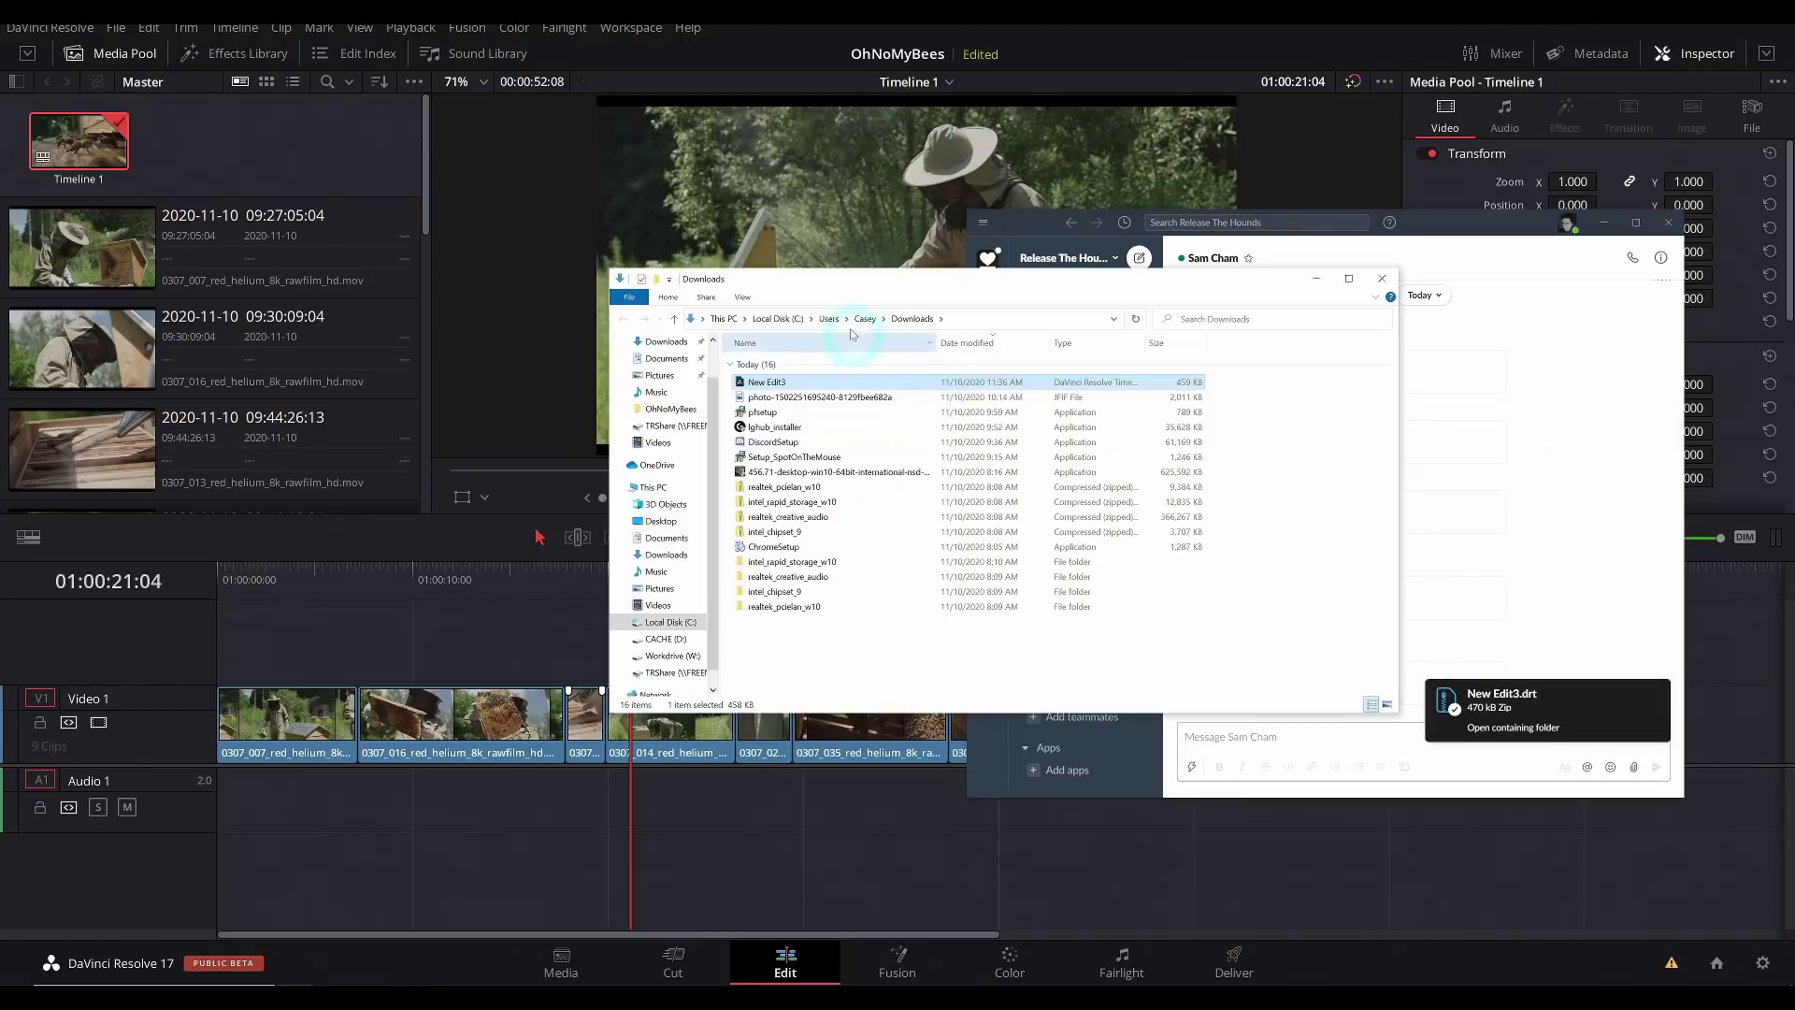
pyautogui.moveTo(759, 383); pyautogui.dragTo(267, 153)
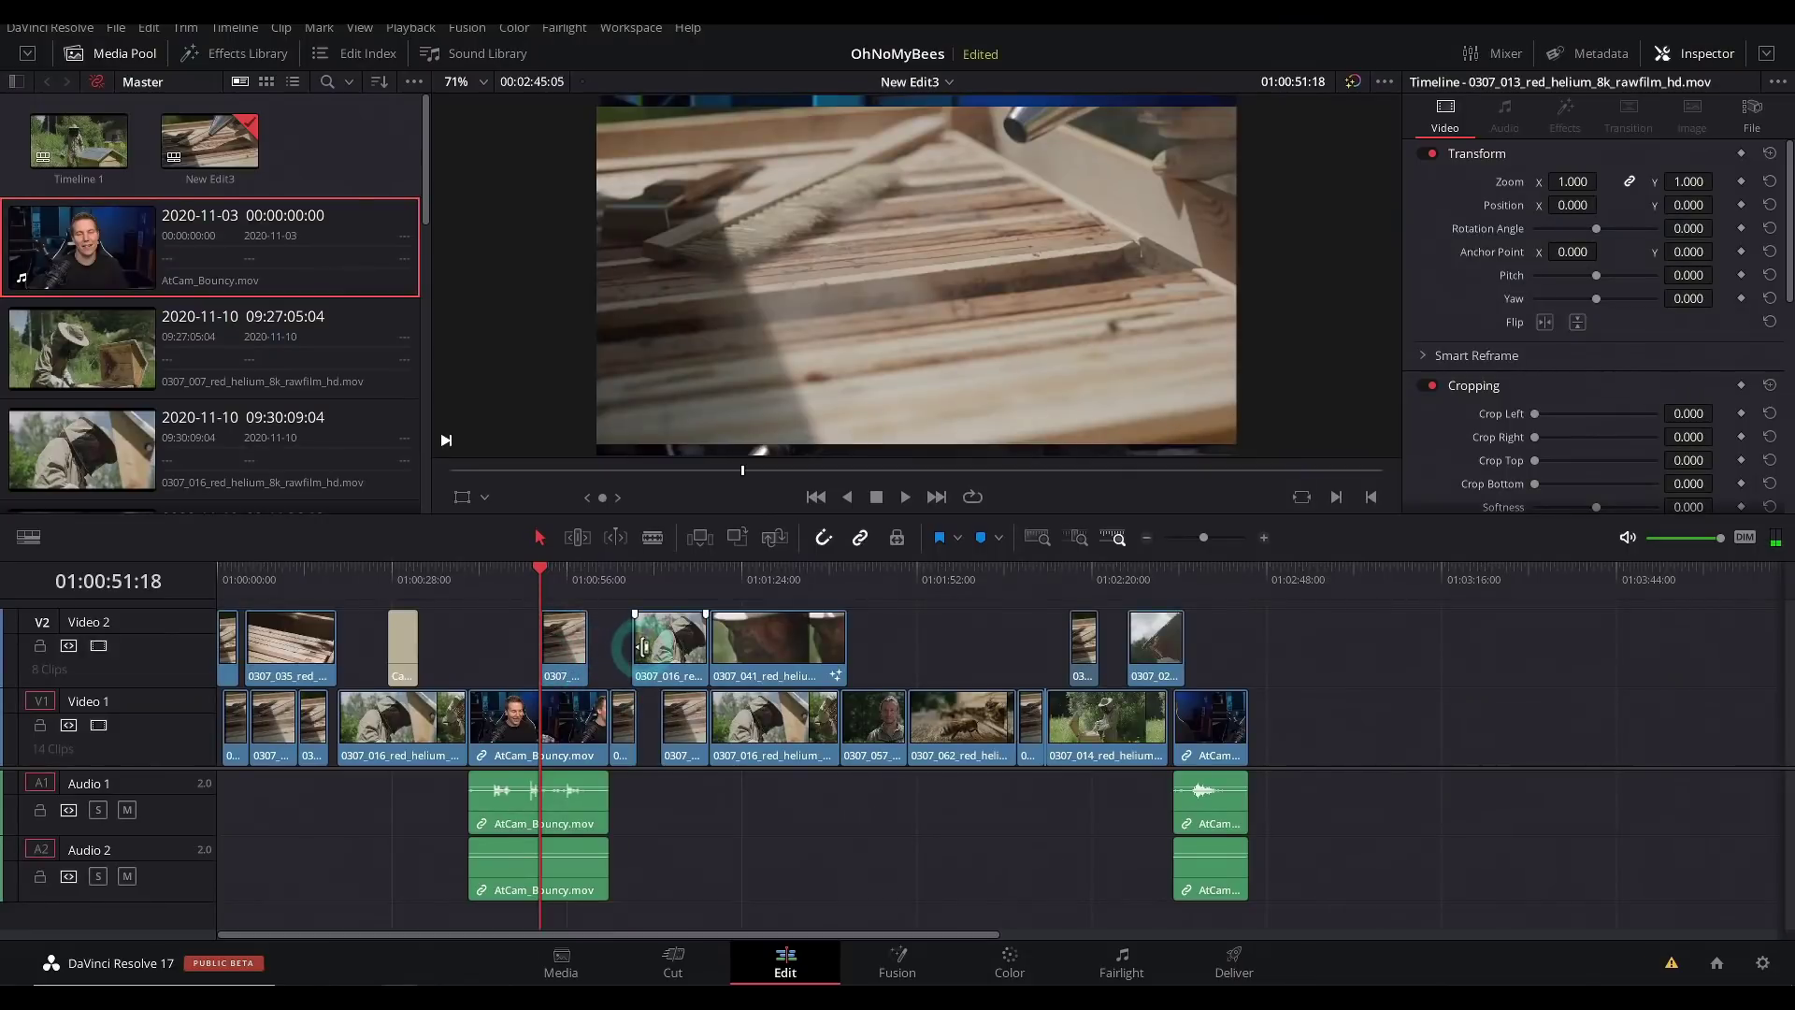
# Step: Review the imported New Edit3 timeline with the playhead at 01:00:48:01 and at 01:02:08:02
pyautogui.click(519, 571)
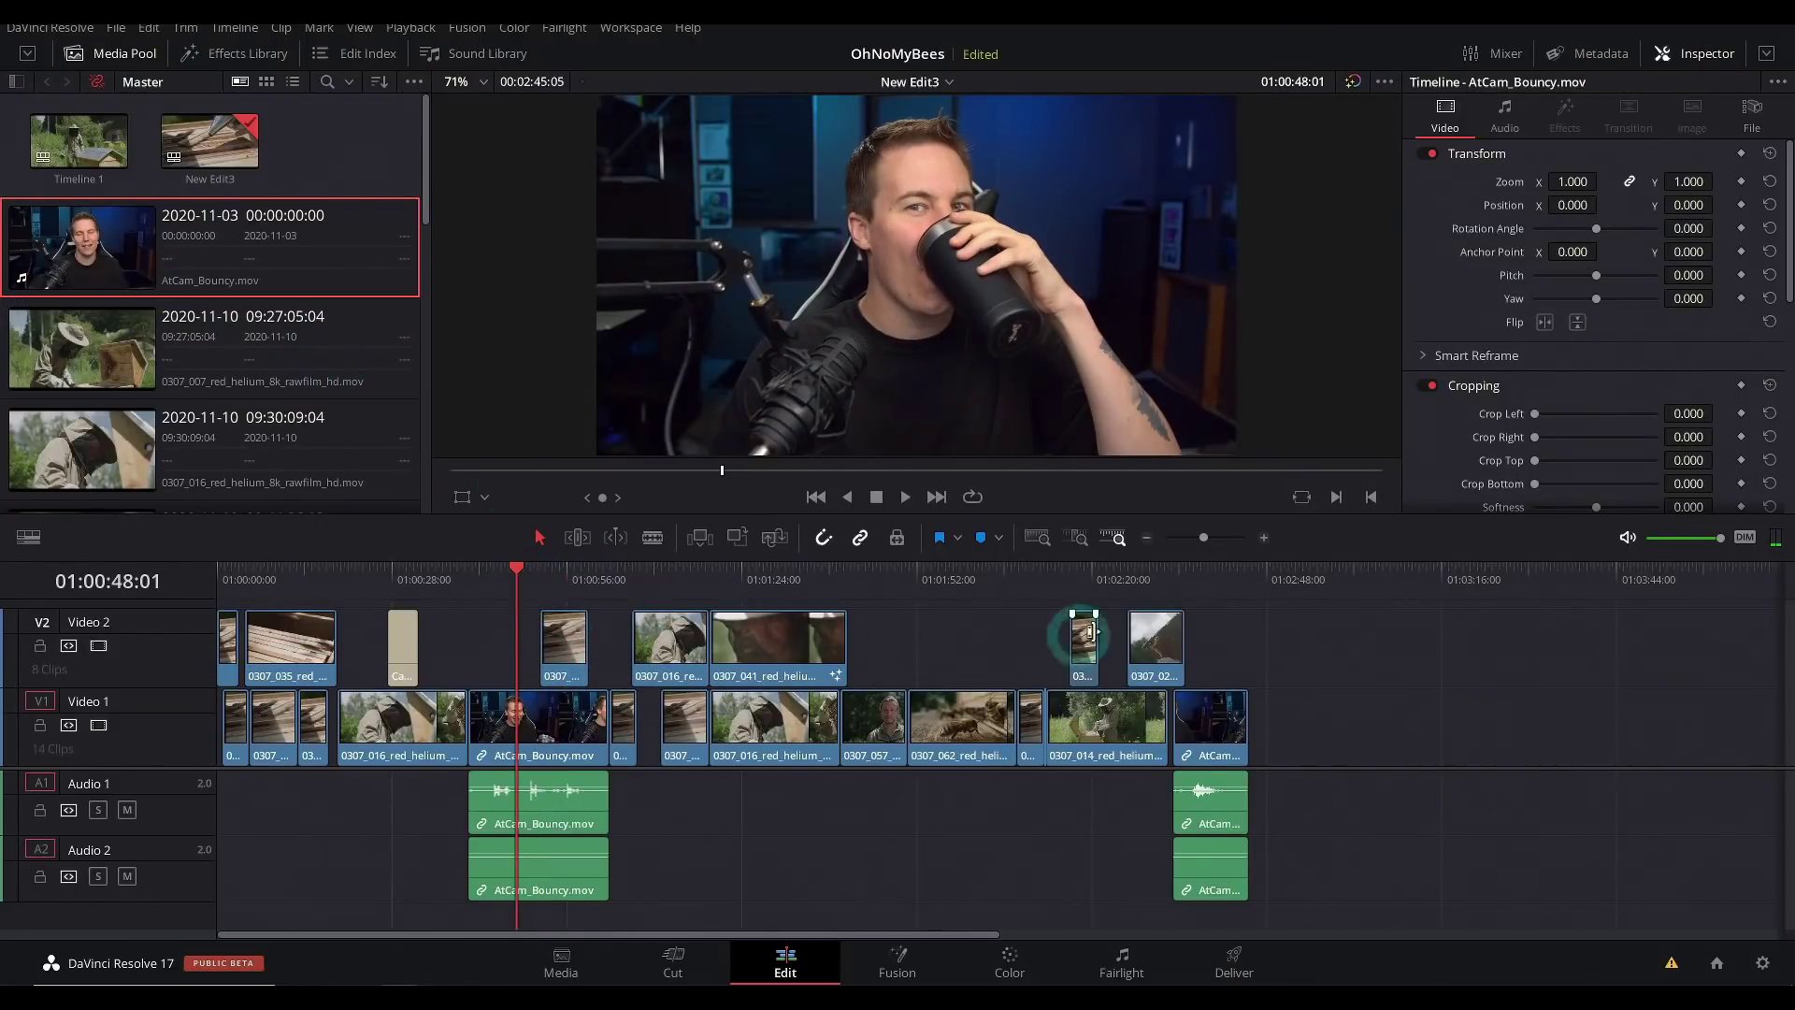
pyautogui.click(1017, 572)
pyautogui.moveTo(1311, 665); pyautogui.dragTo(220, 861)
pyautogui.click(370, 888)
pyautogui.click(586, 850)
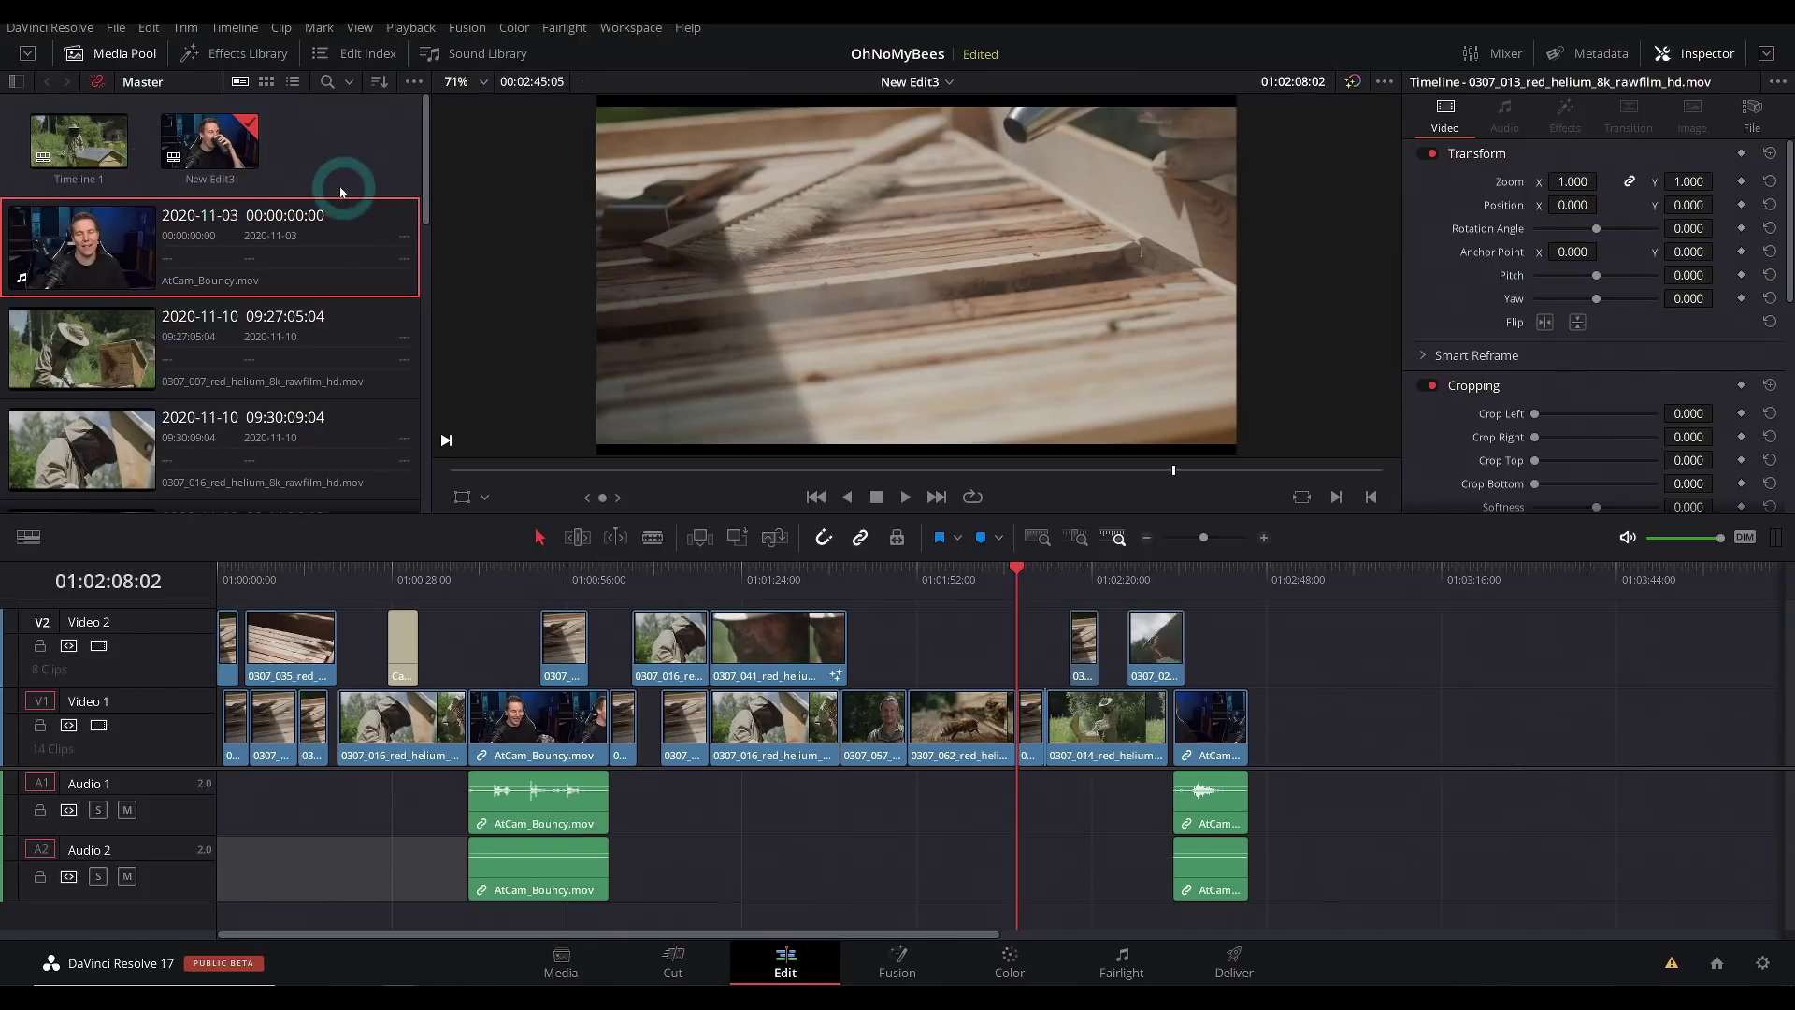
# Step: Disable Timeline 1 in the media pool
pyautogui.click(339, 157)
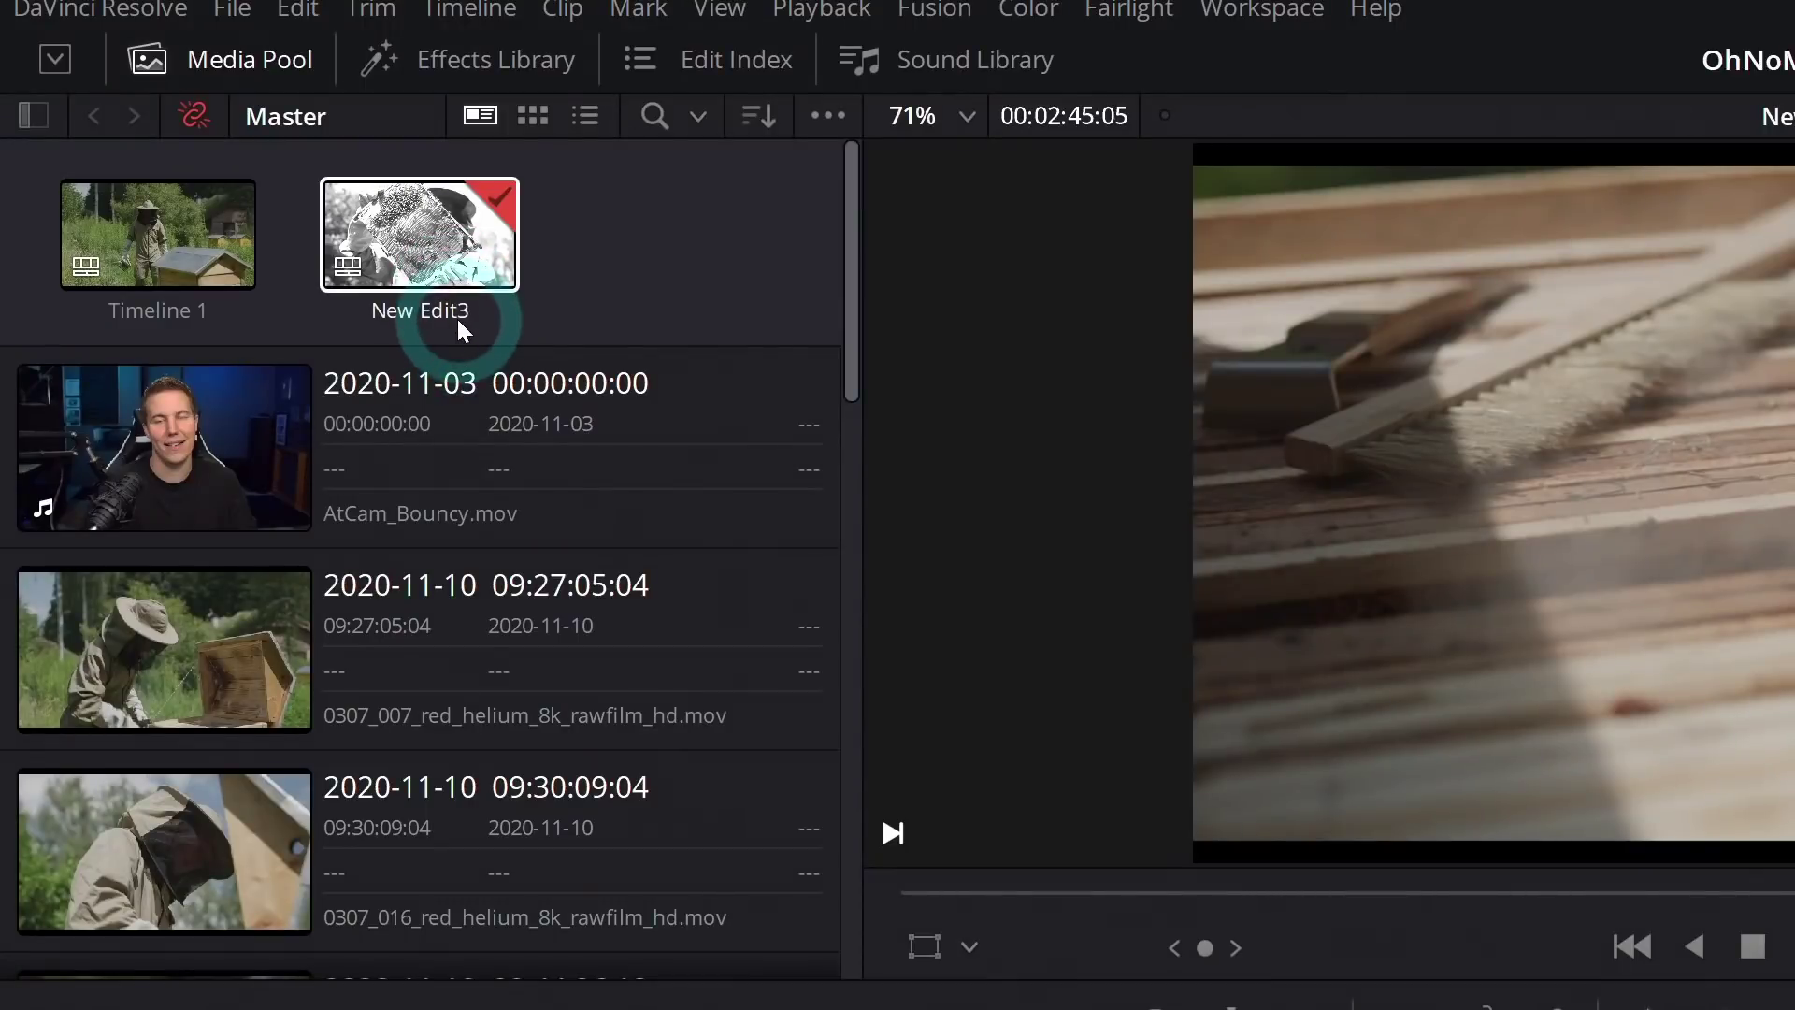
pyautogui.click(245, 175)
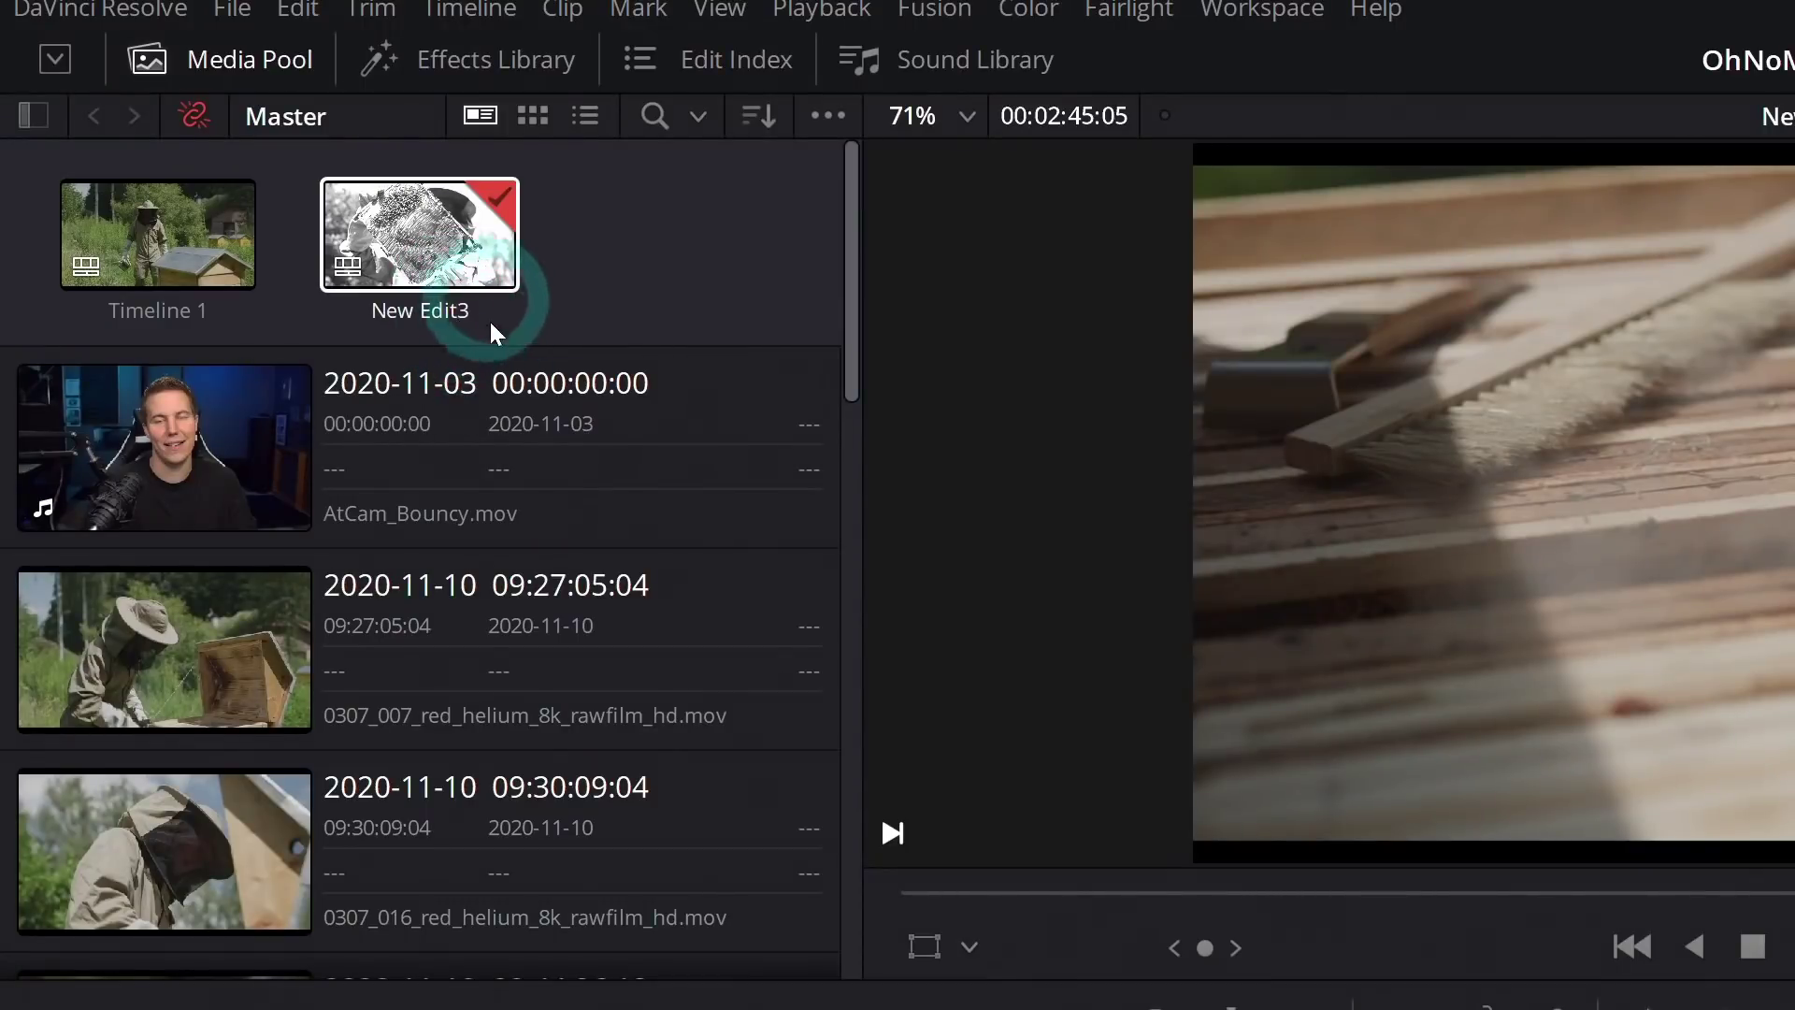
pyautogui.click(155, 215)
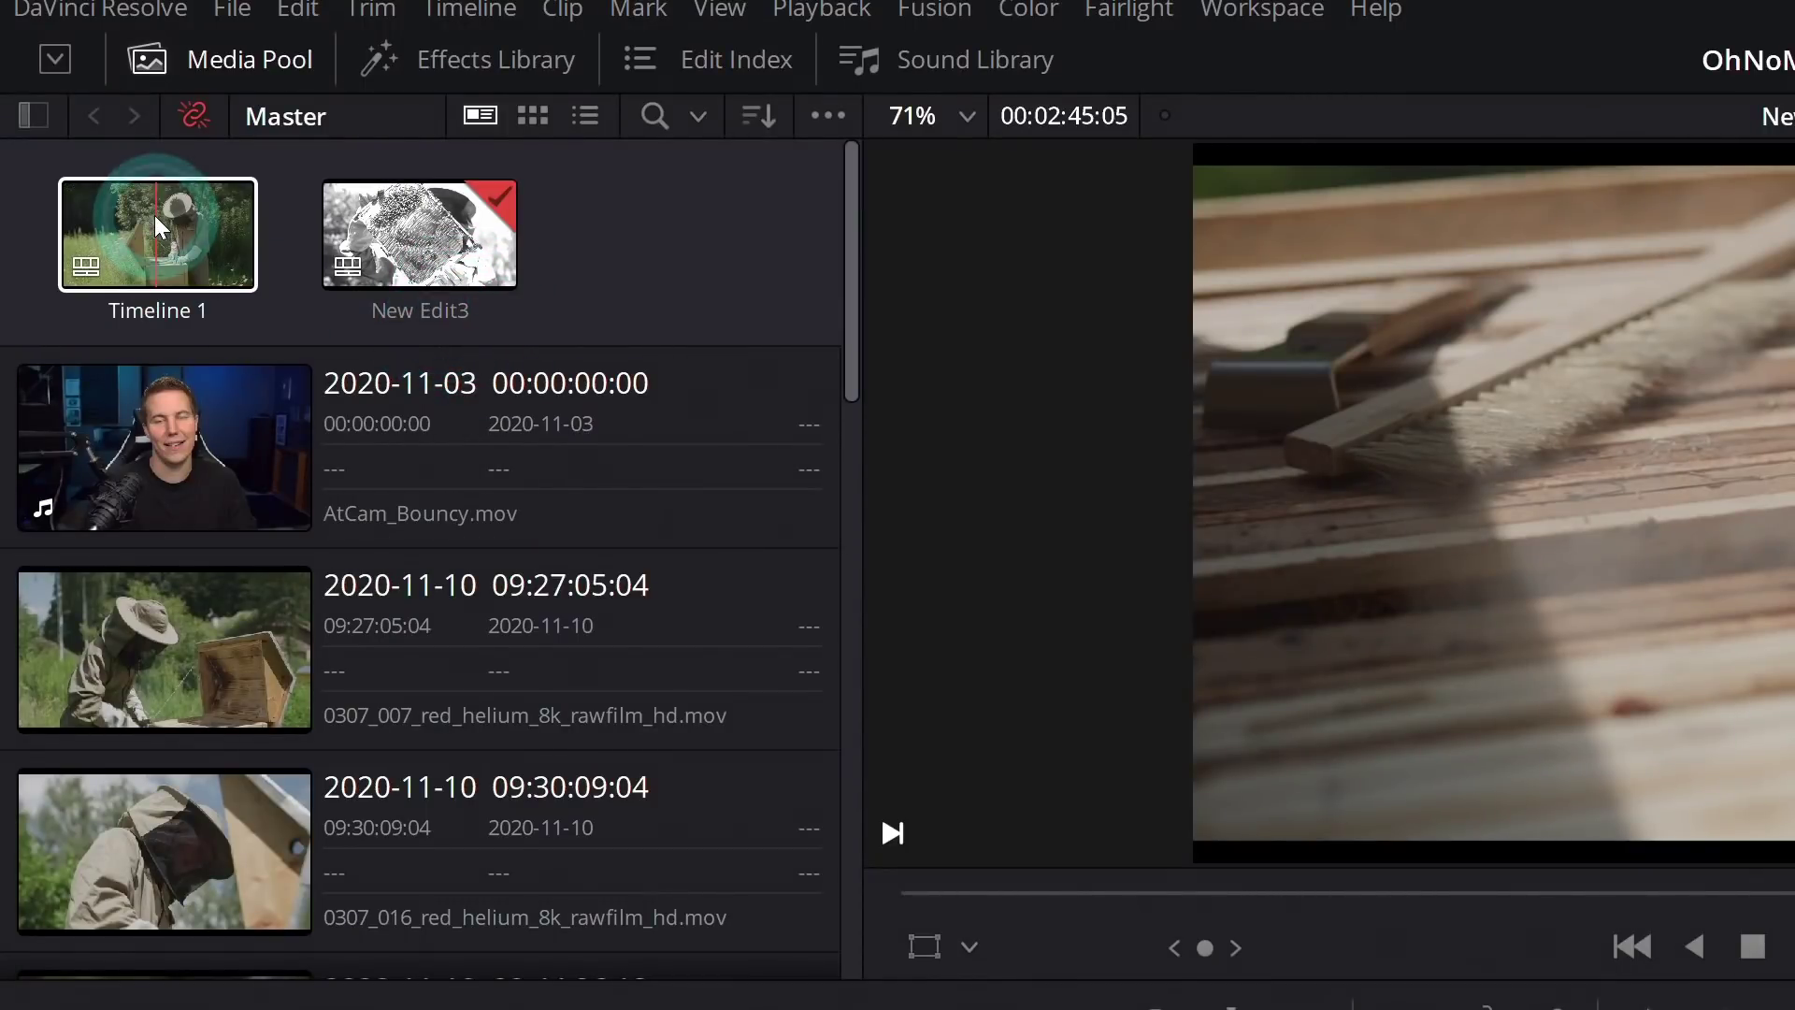
pyautogui.rightClick(154, 215)
pyautogui.click(311, 753)
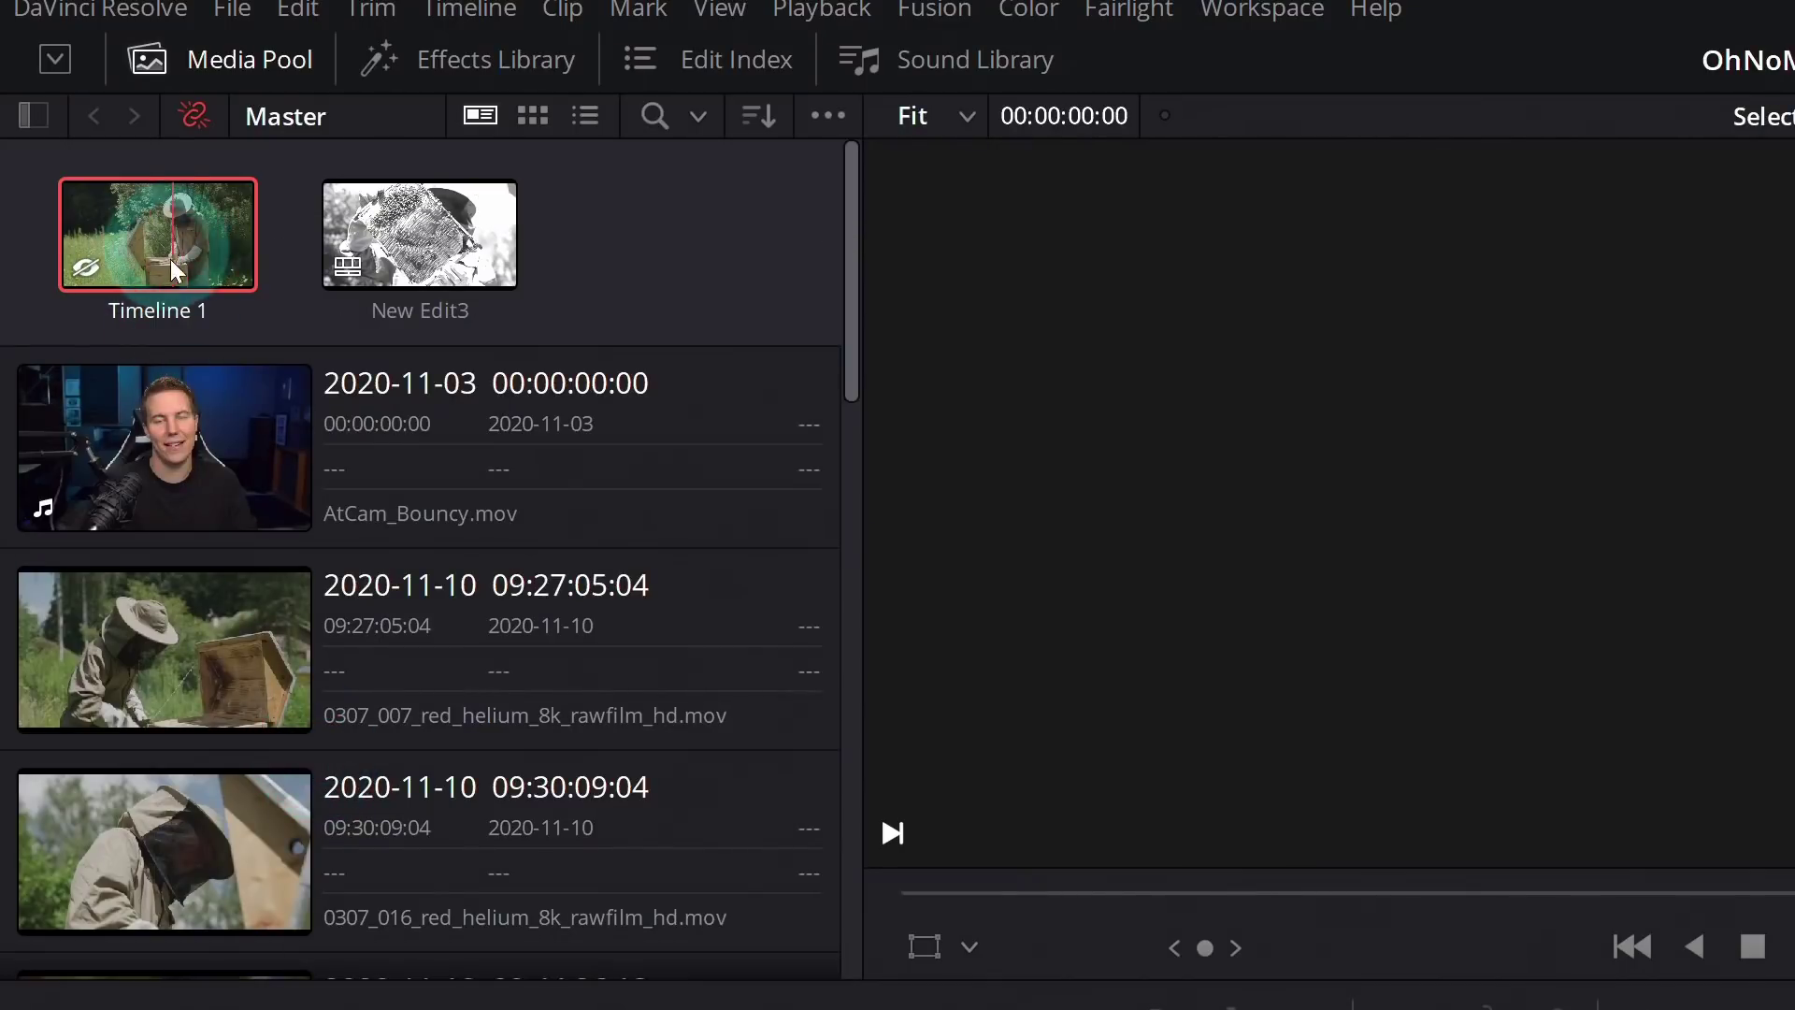
pyautogui.click(613, 264)
pyautogui.click(159, 240)
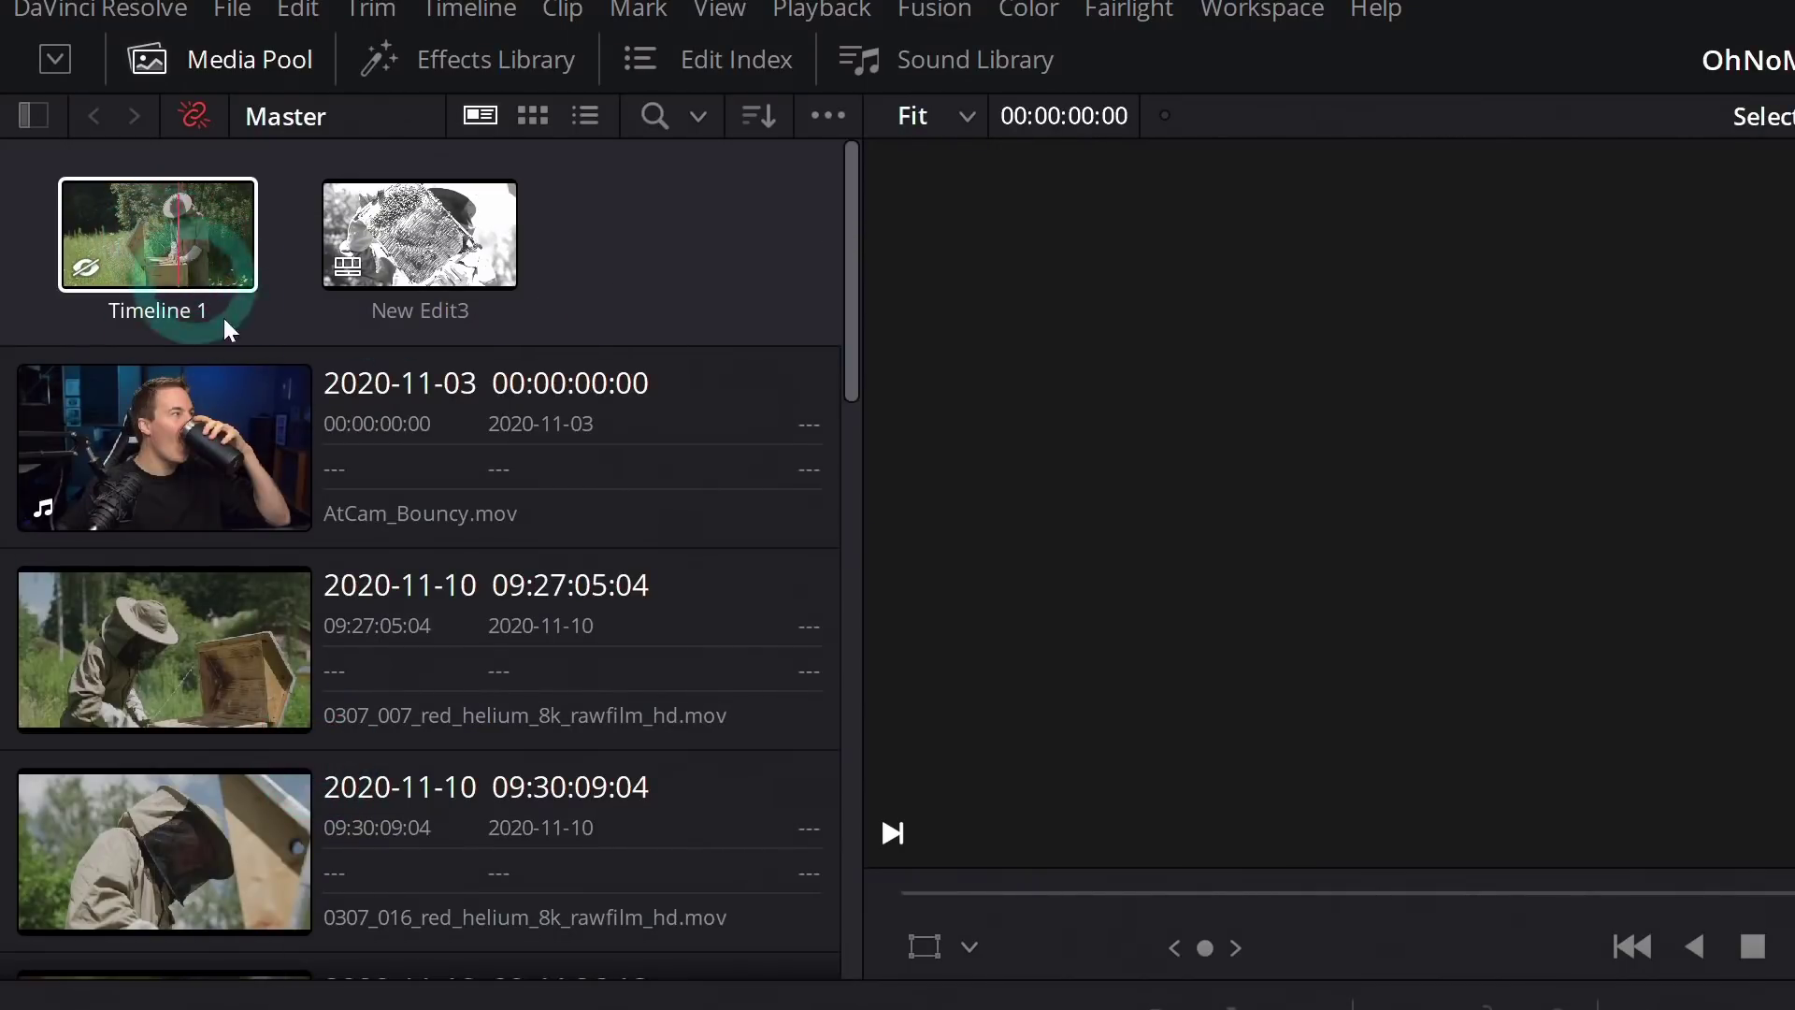
# Step: Open the New Edit3 timeline from the media pool for editing
pyautogui.click(417, 244)
pyautogui.click(565, 283)
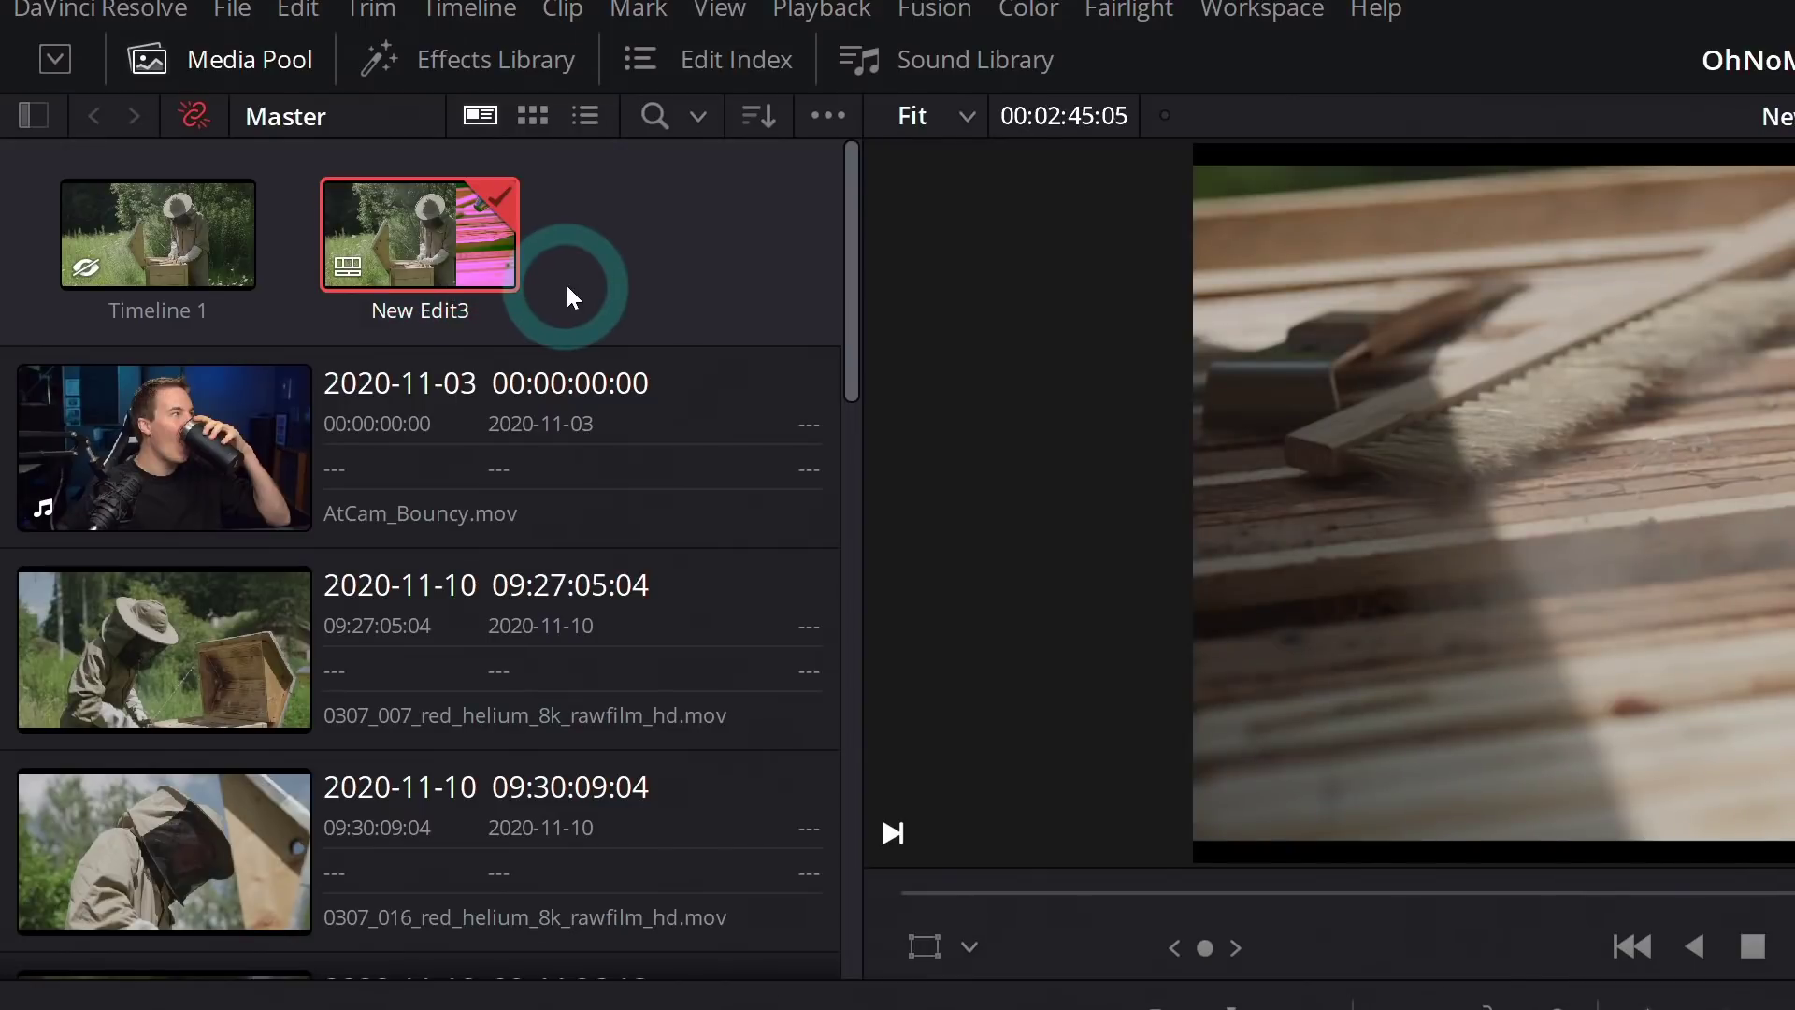
pyautogui.click(748, 466)
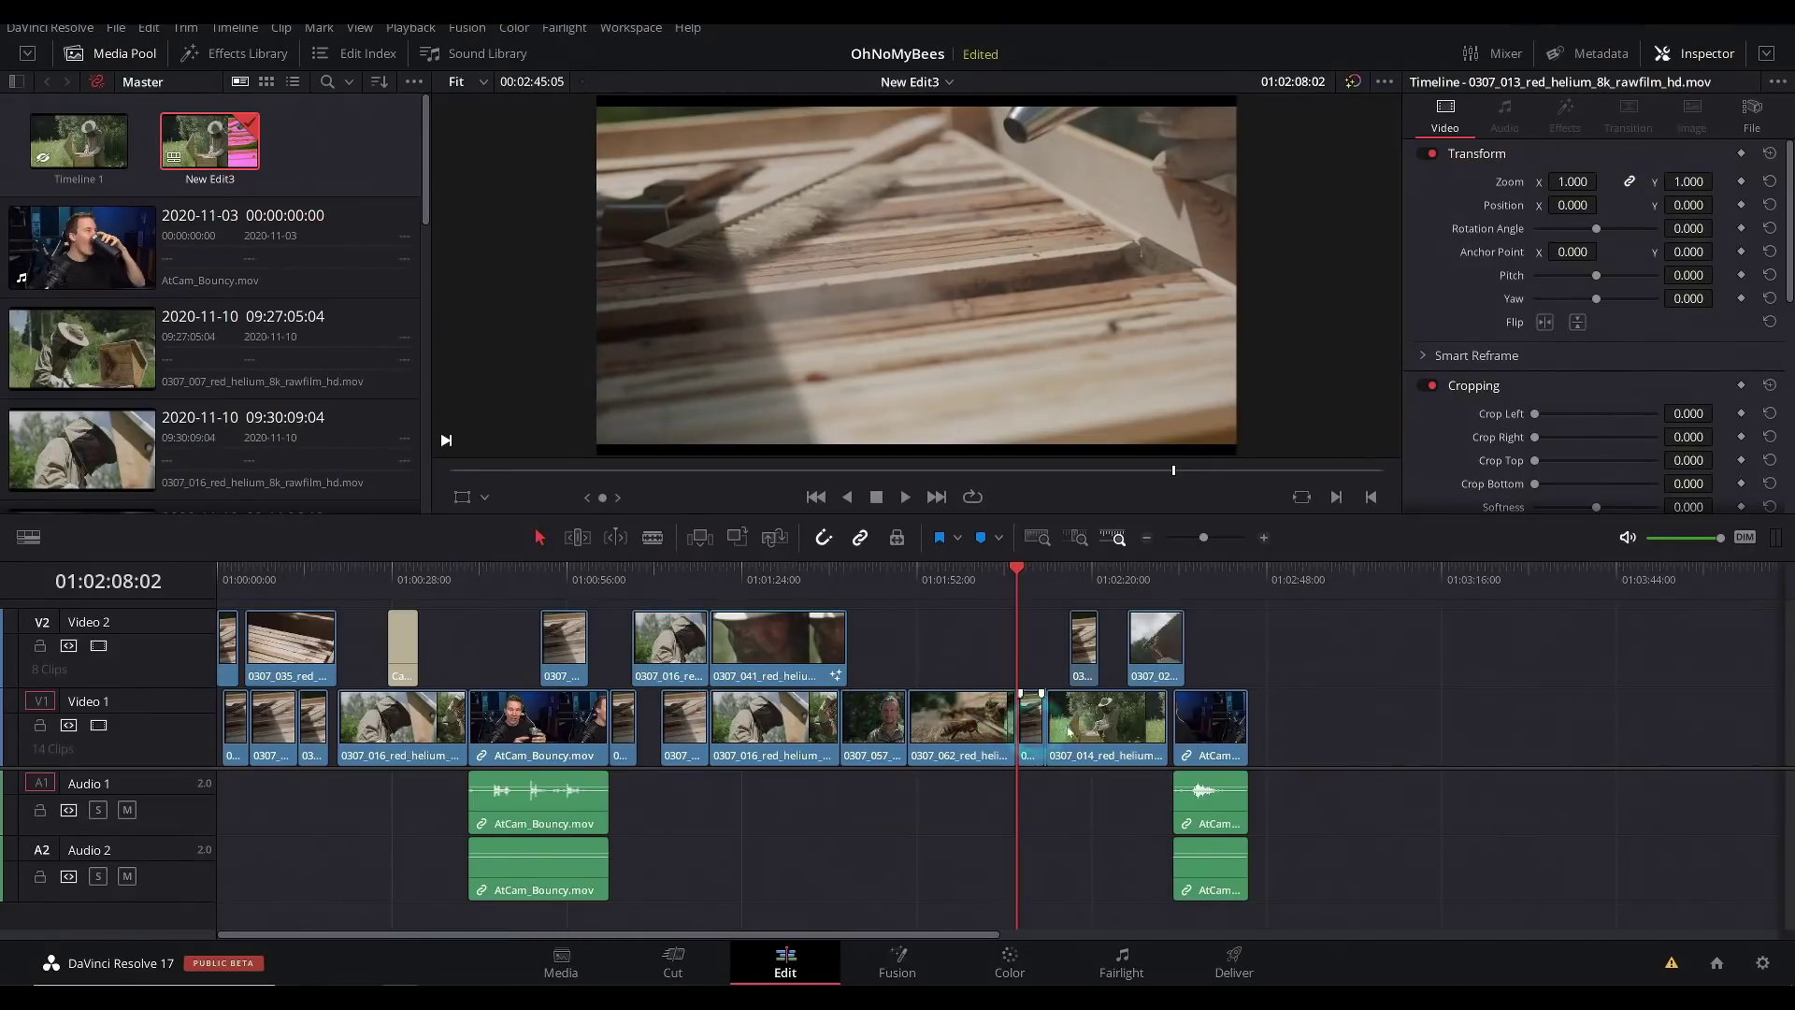
pyautogui.click(958, 763)
pyautogui.click(946, 671)
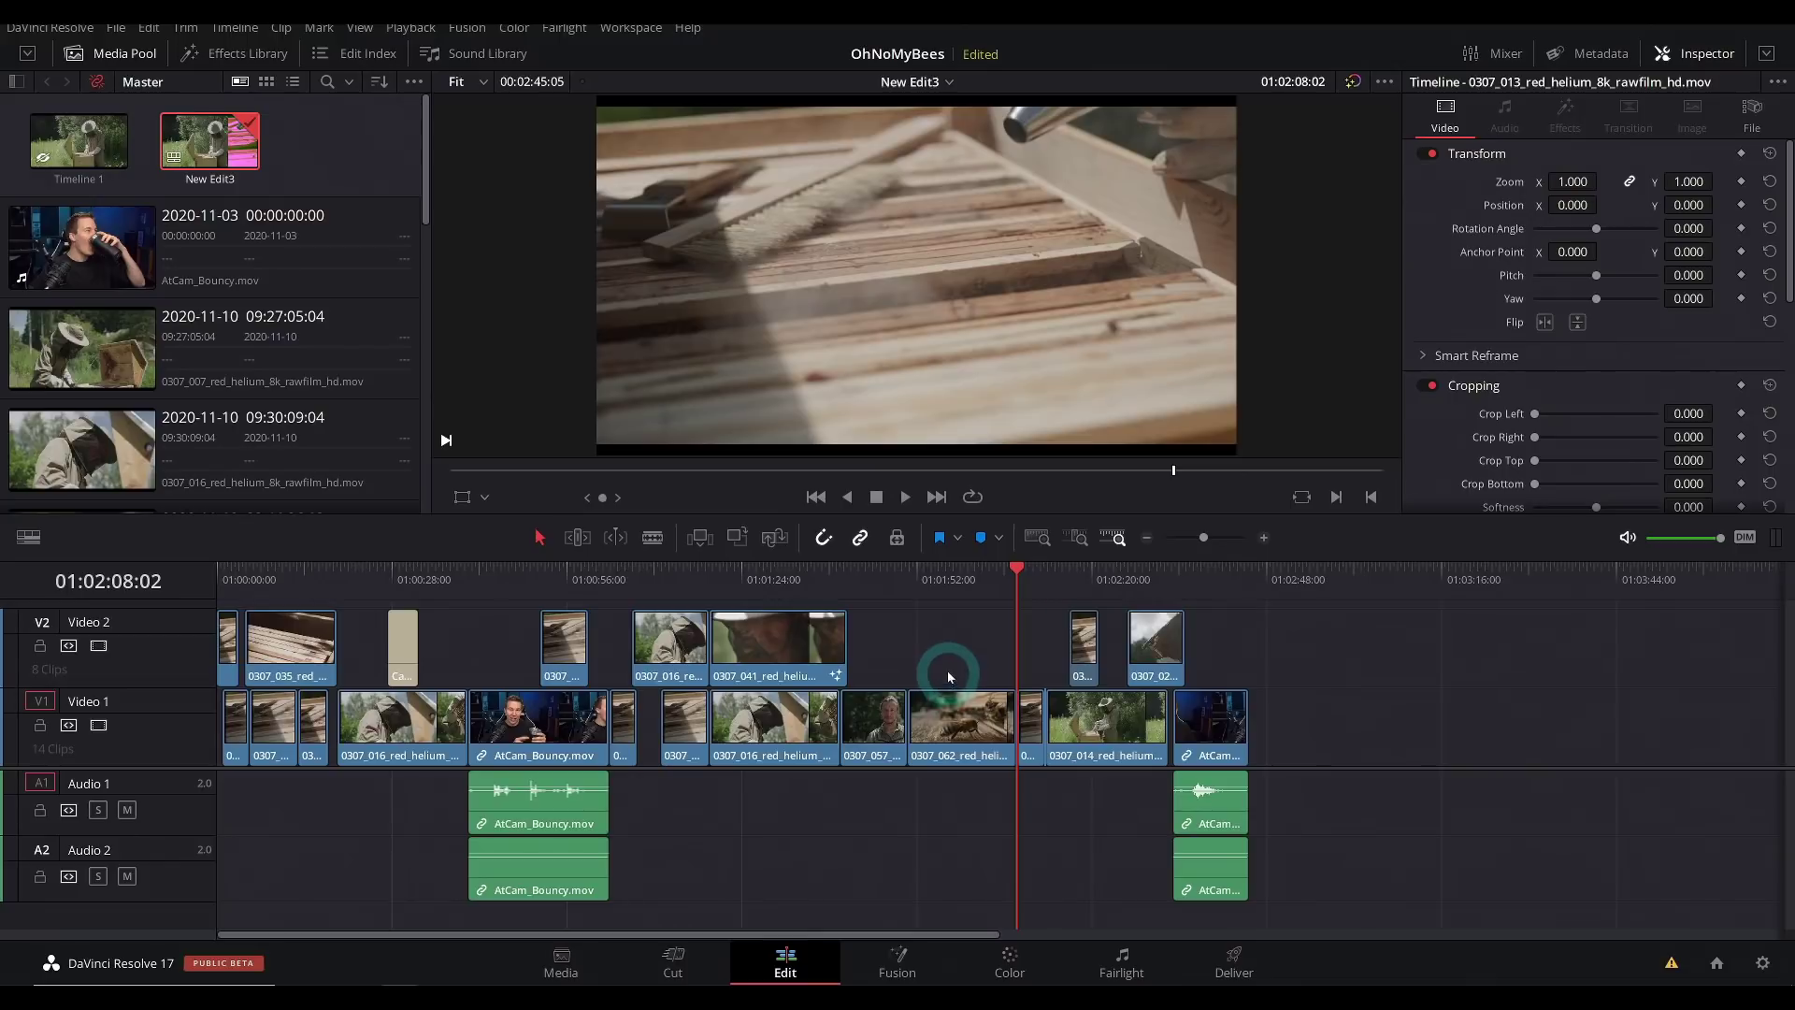
pyautogui.click(953, 647)
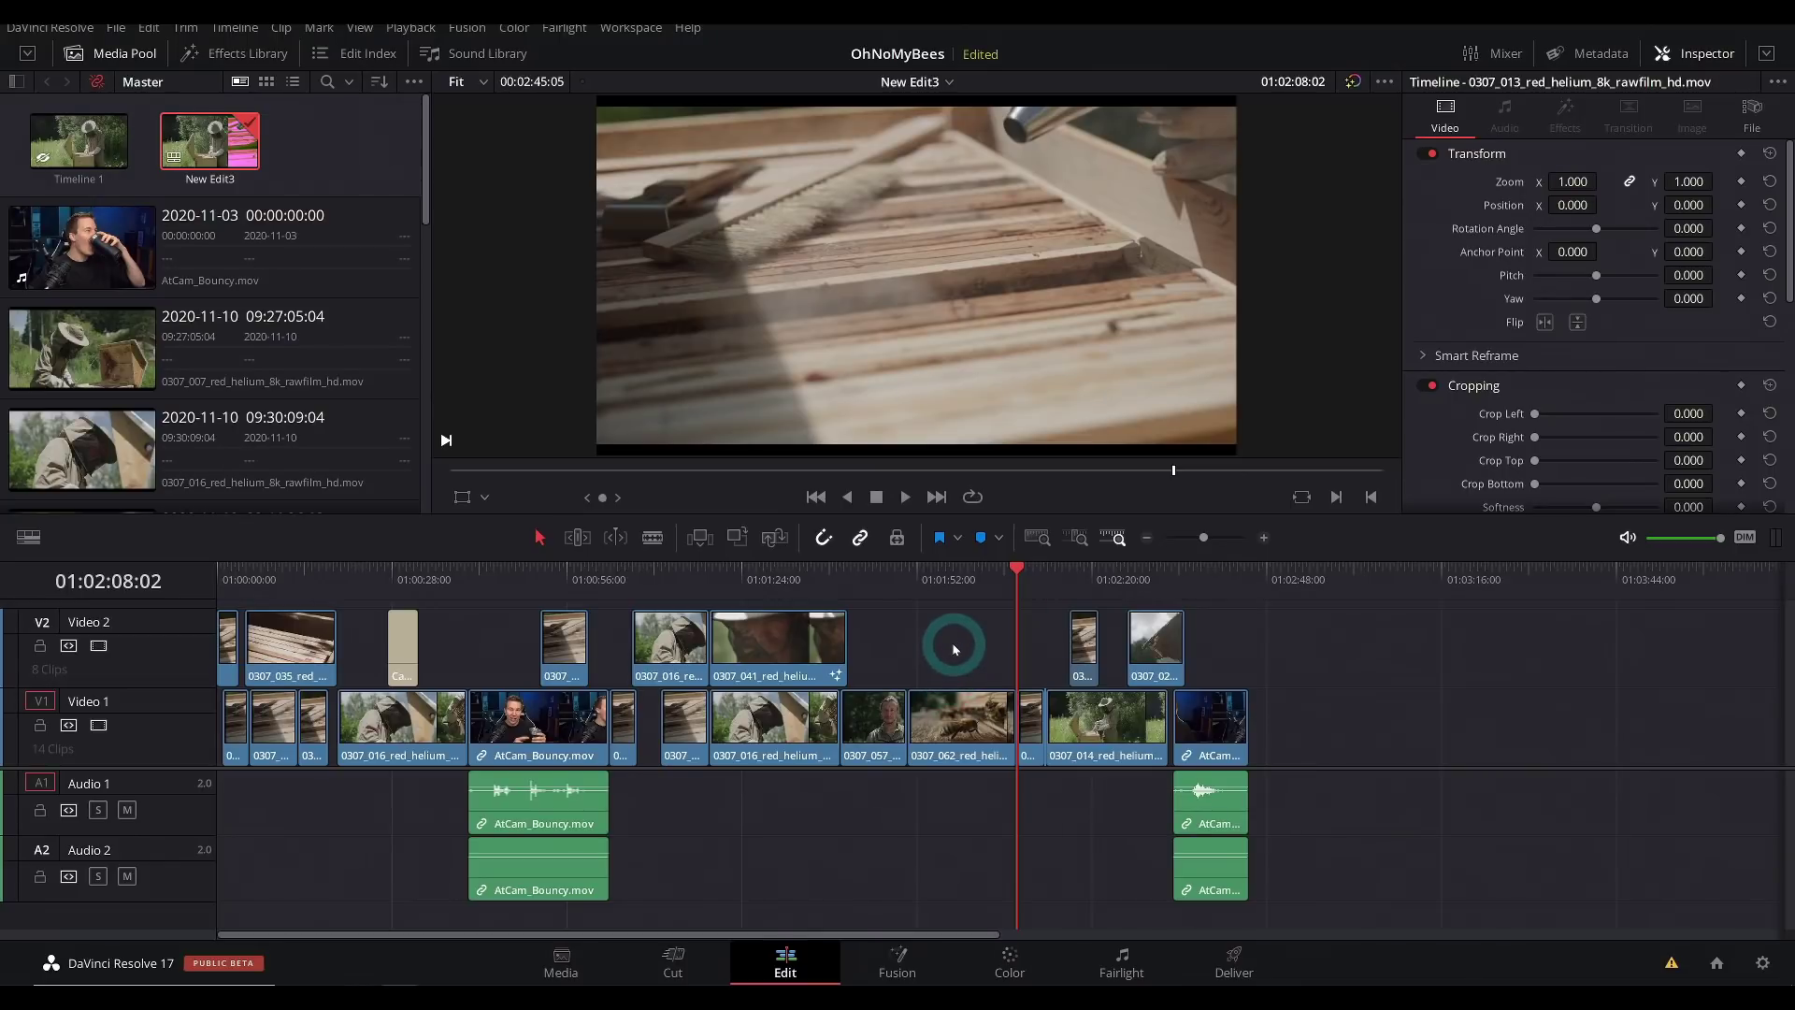
pyautogui.click(1017, 739)
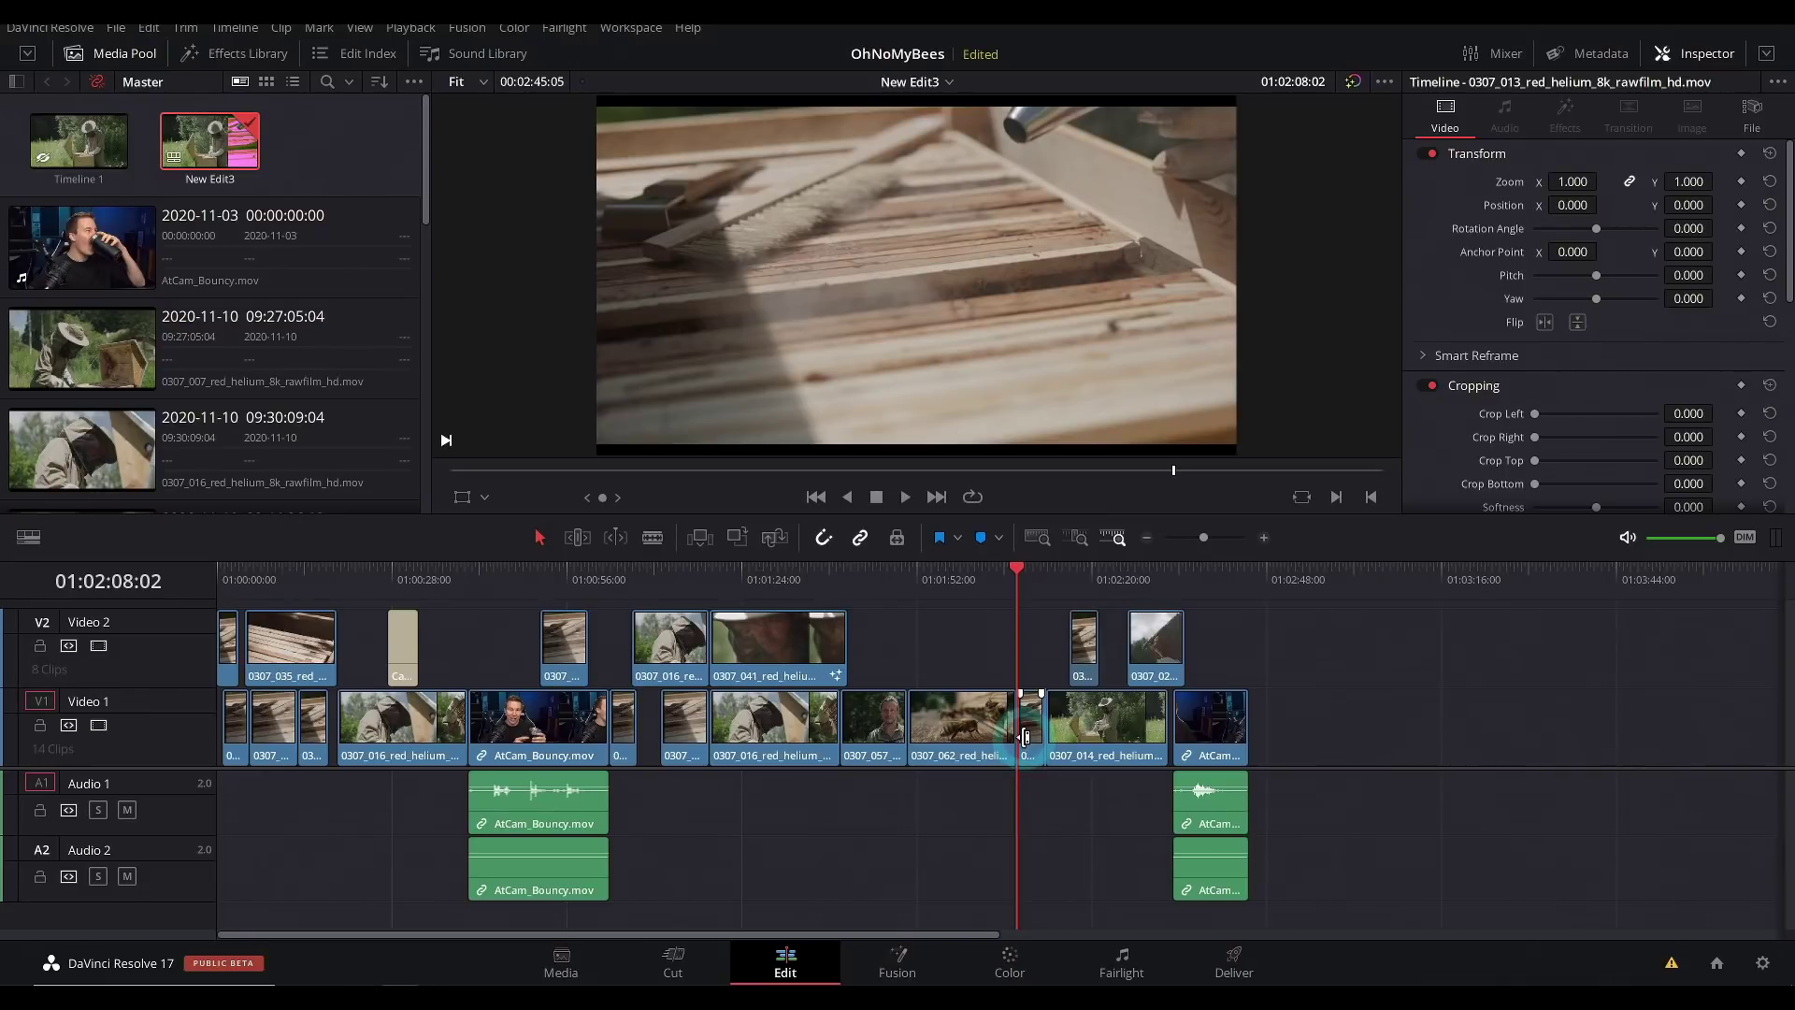
pyautogui.click(1012, 675)
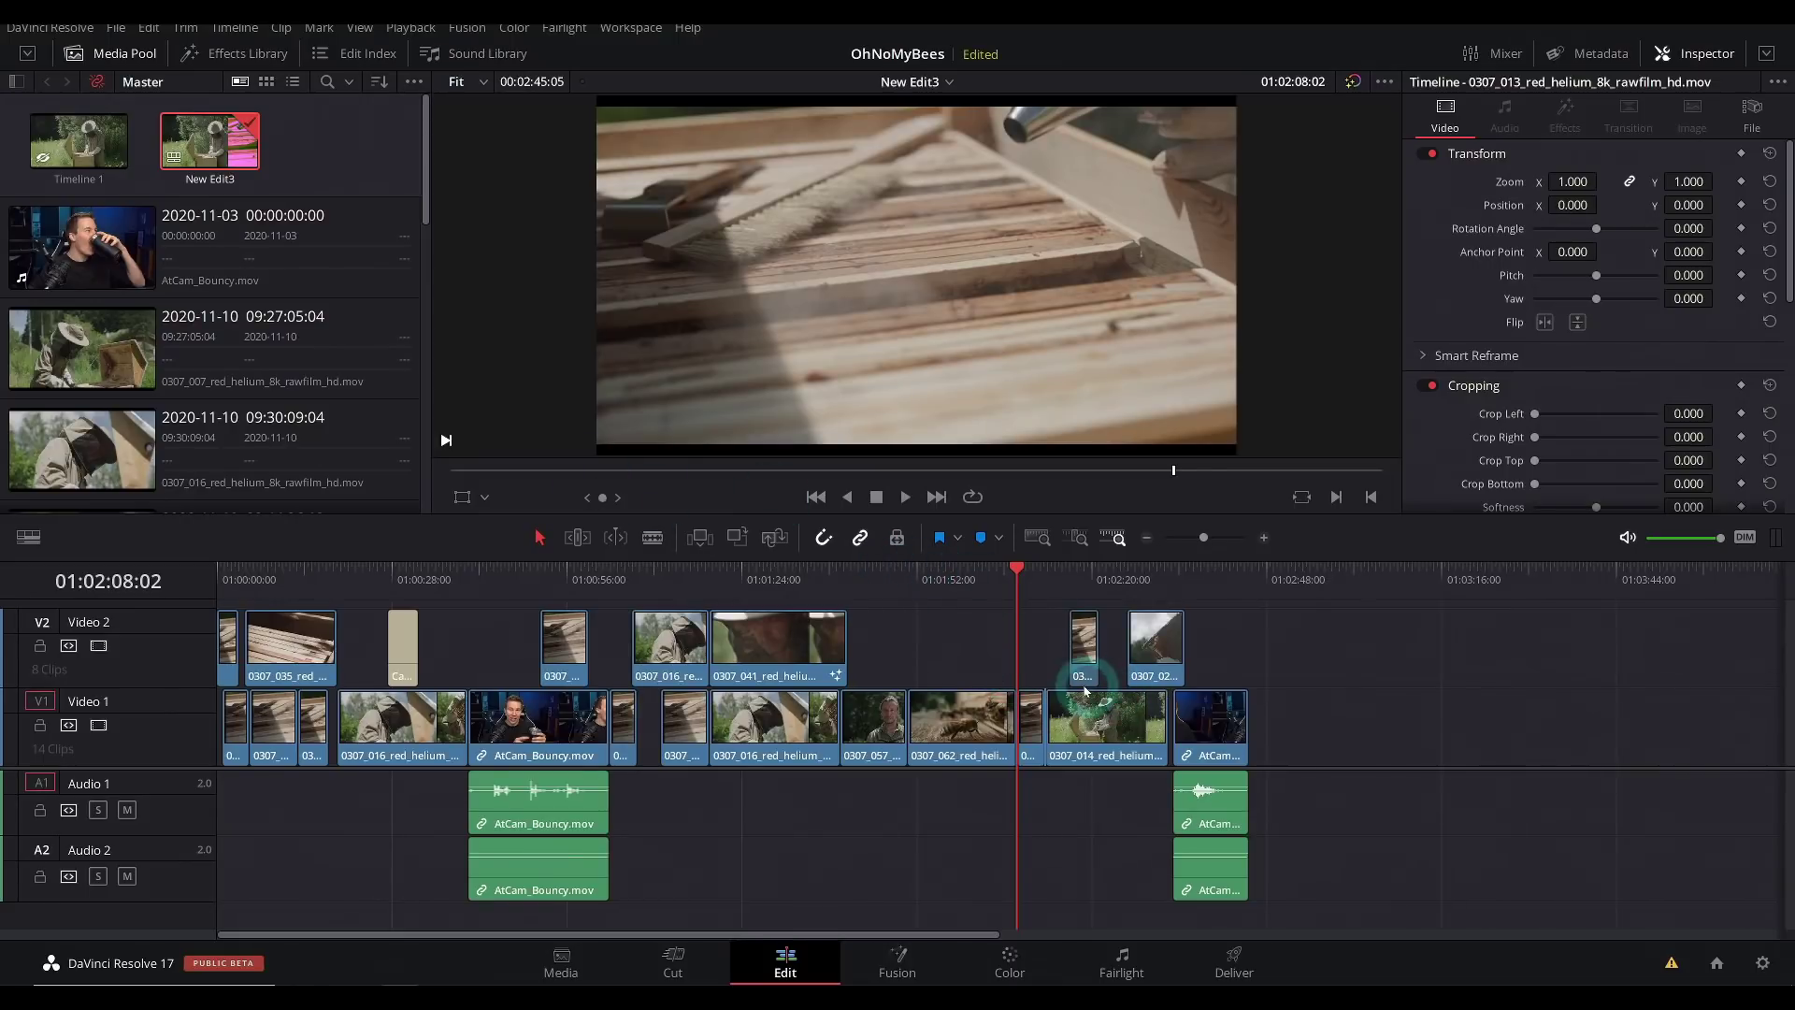
pyautogui.click(1032, 716)
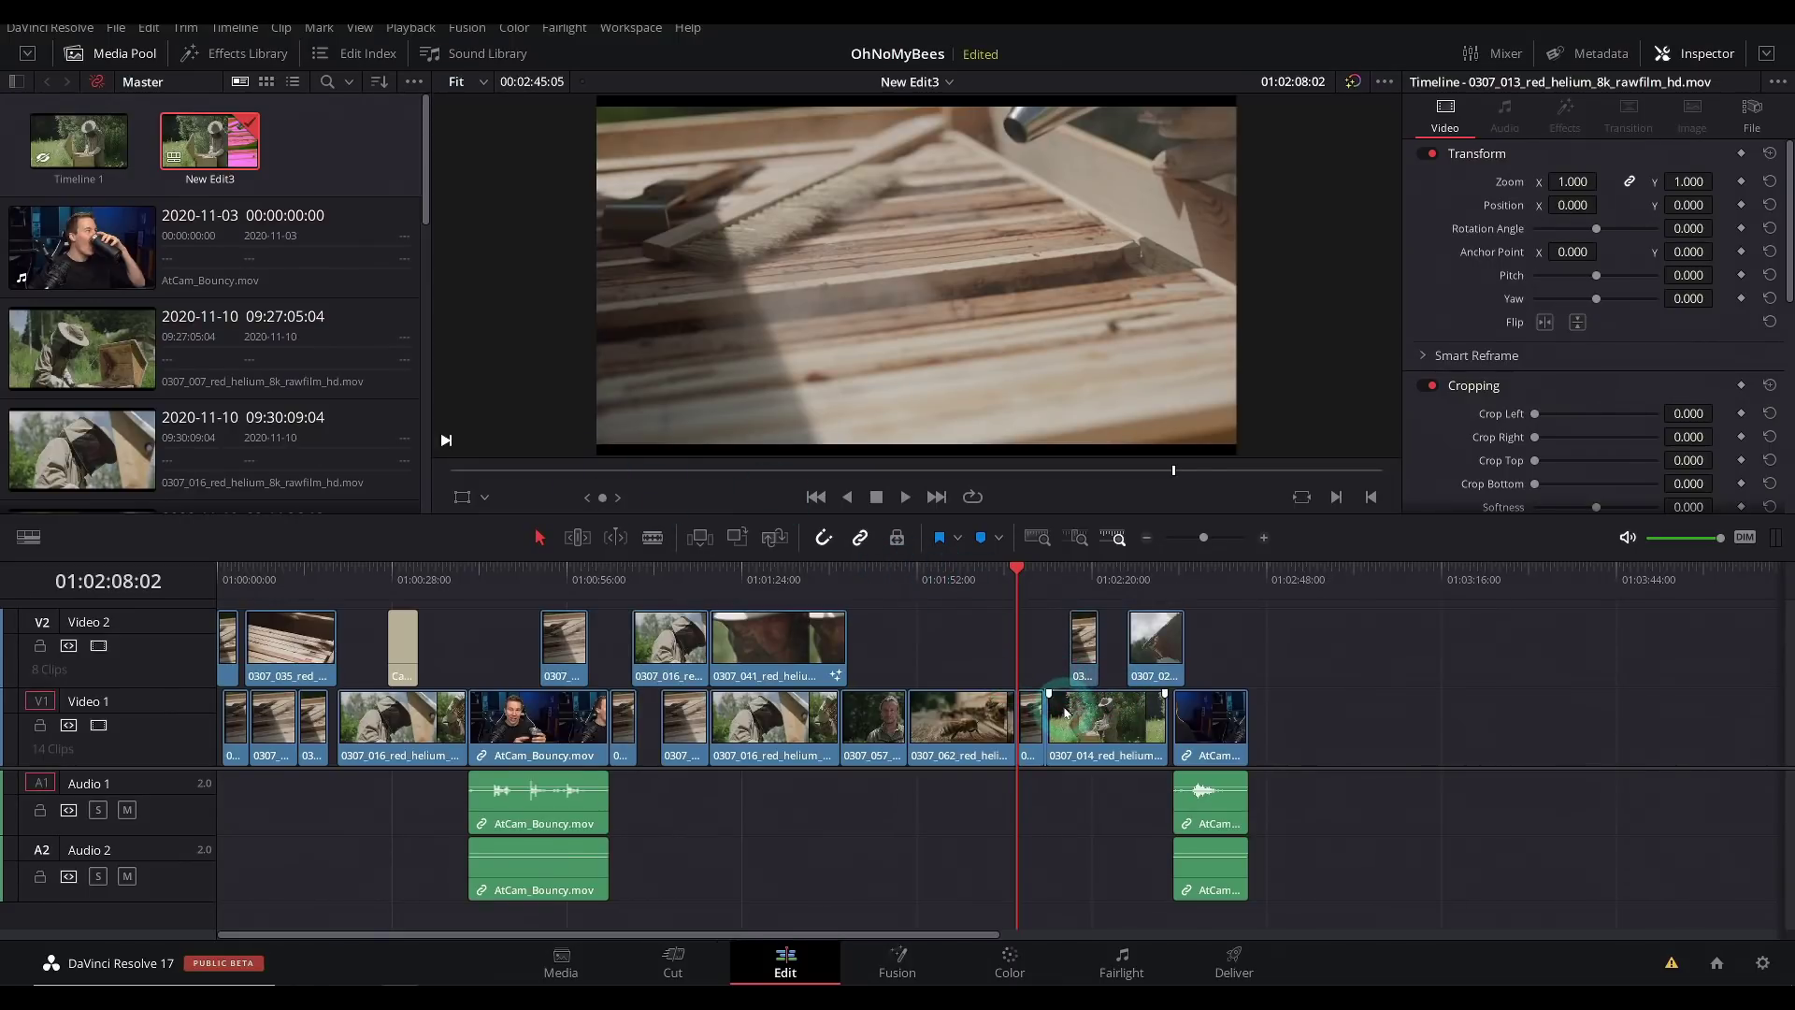
pyautogui.click(996, 708)
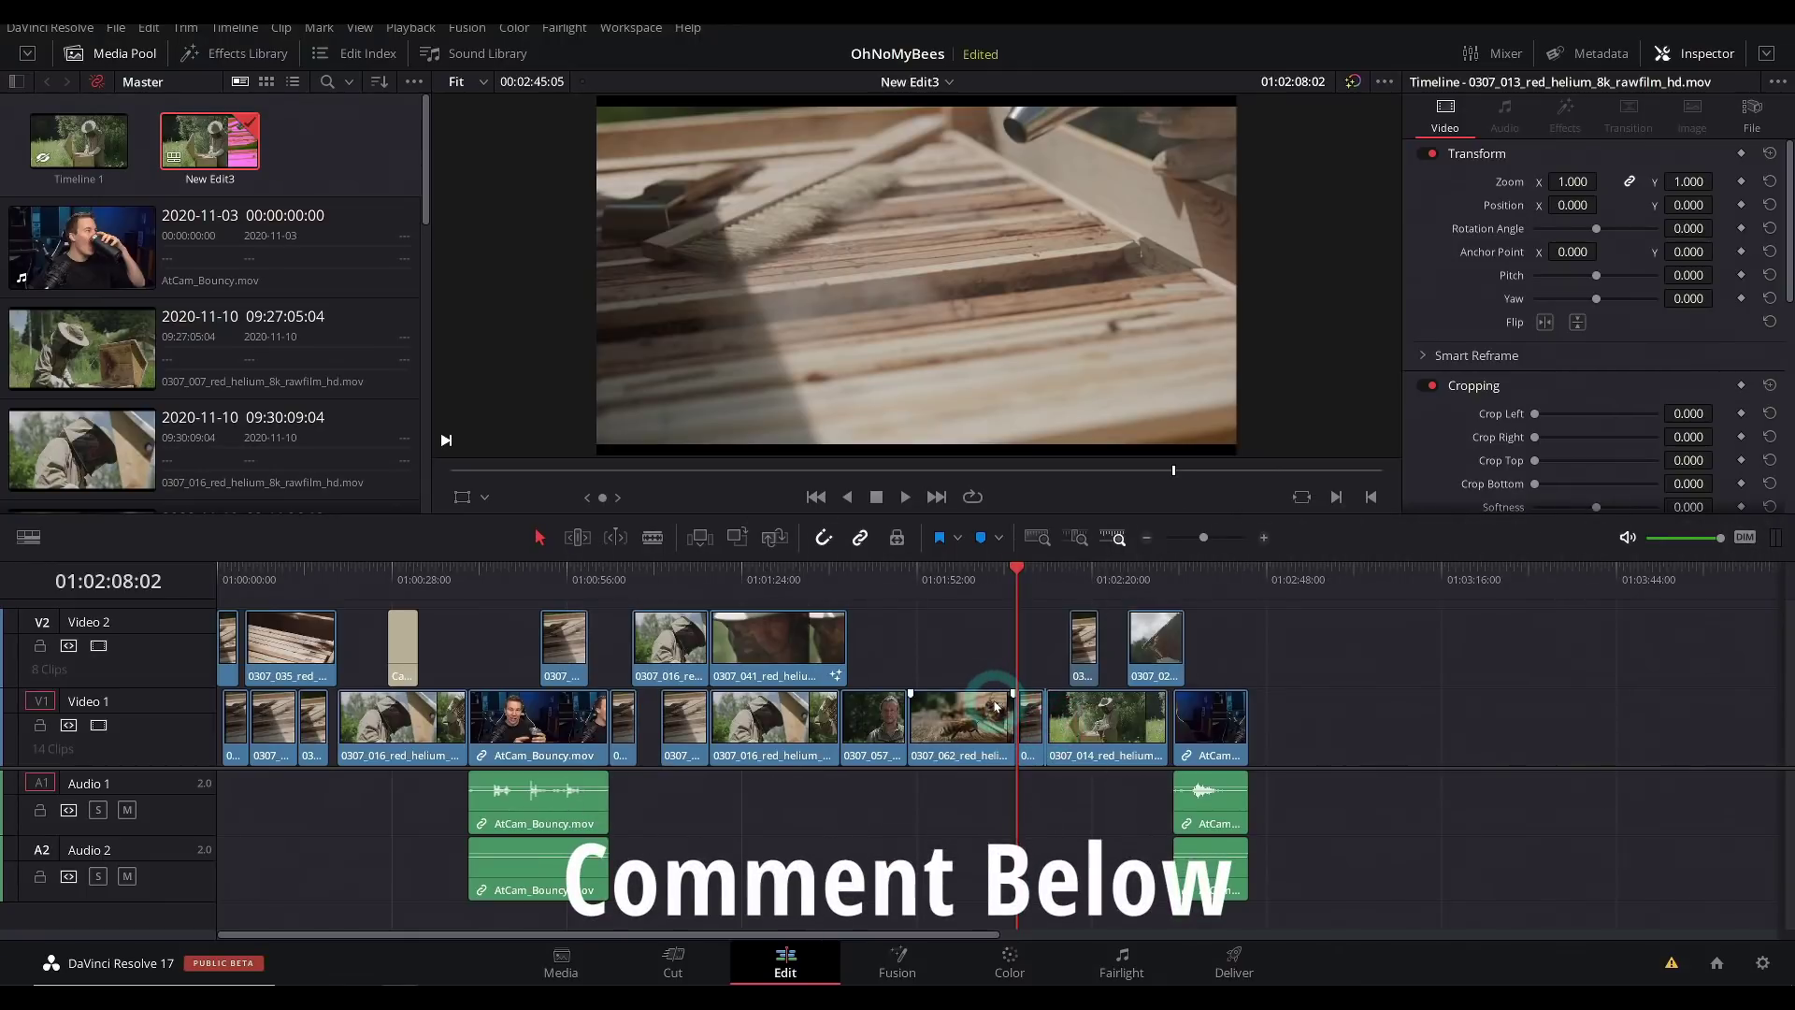
# Step: Add a Text title on Video 2 above the 0307_062 bee clip, matching that clip's length
pyautogui.click(1077, 657)
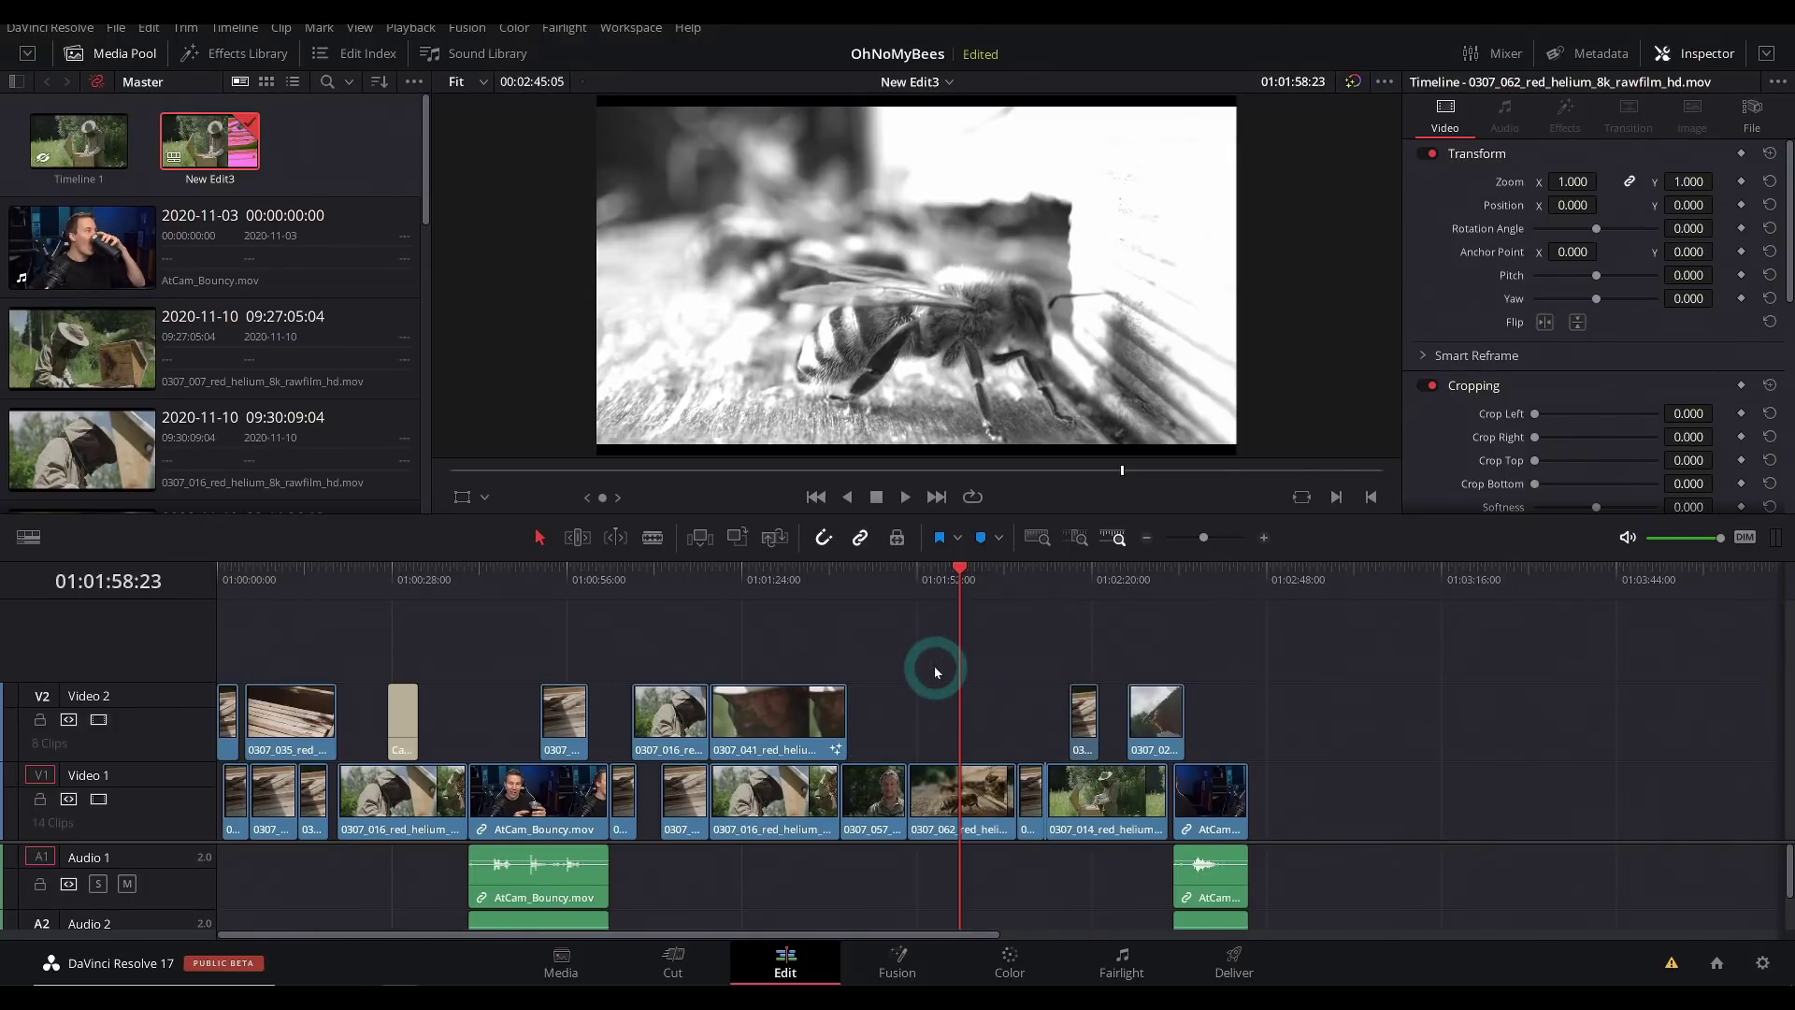
pyautogui.click(241, 54)
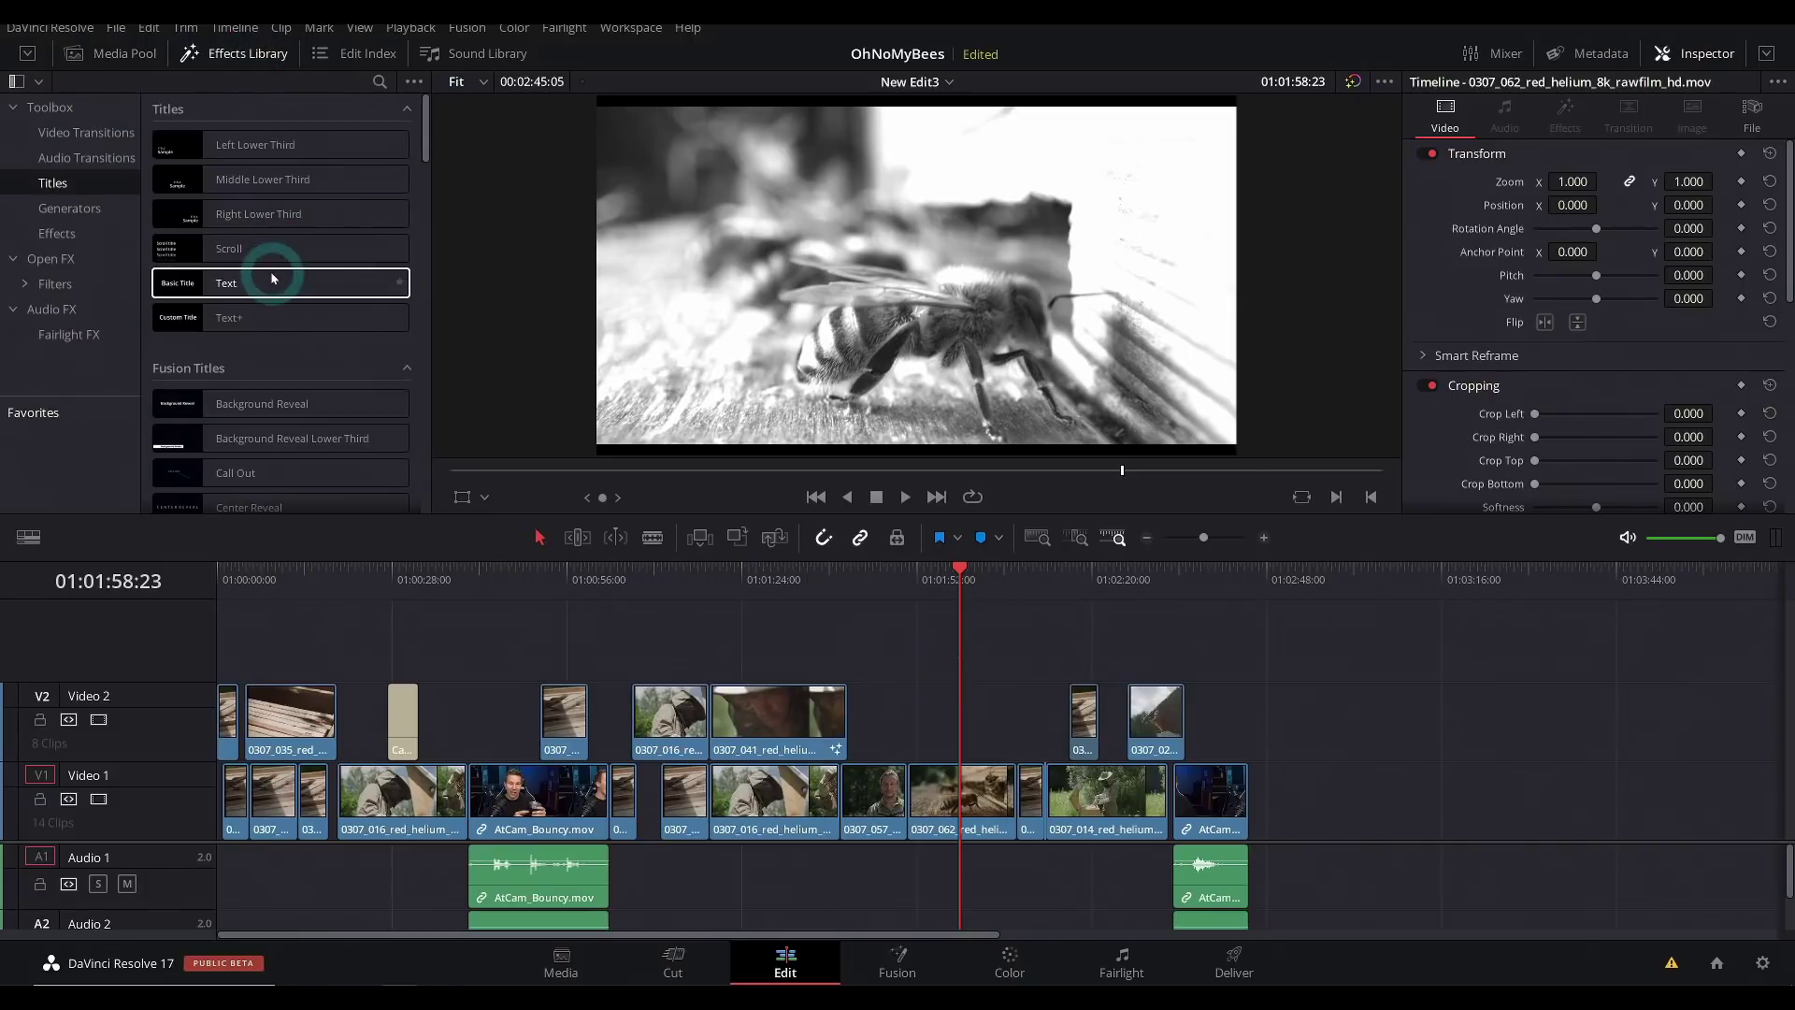
pyautogui.moveTo(268, 282); pyautogui.dragTo(1015, 729)
pyautogui.click(956, 587)
# Step: Change the title text to BEES in Arial Black, Black face, at size 567
pyautogui.moveTo(1494, 228); pyautogui.dragTo(1372, 222)
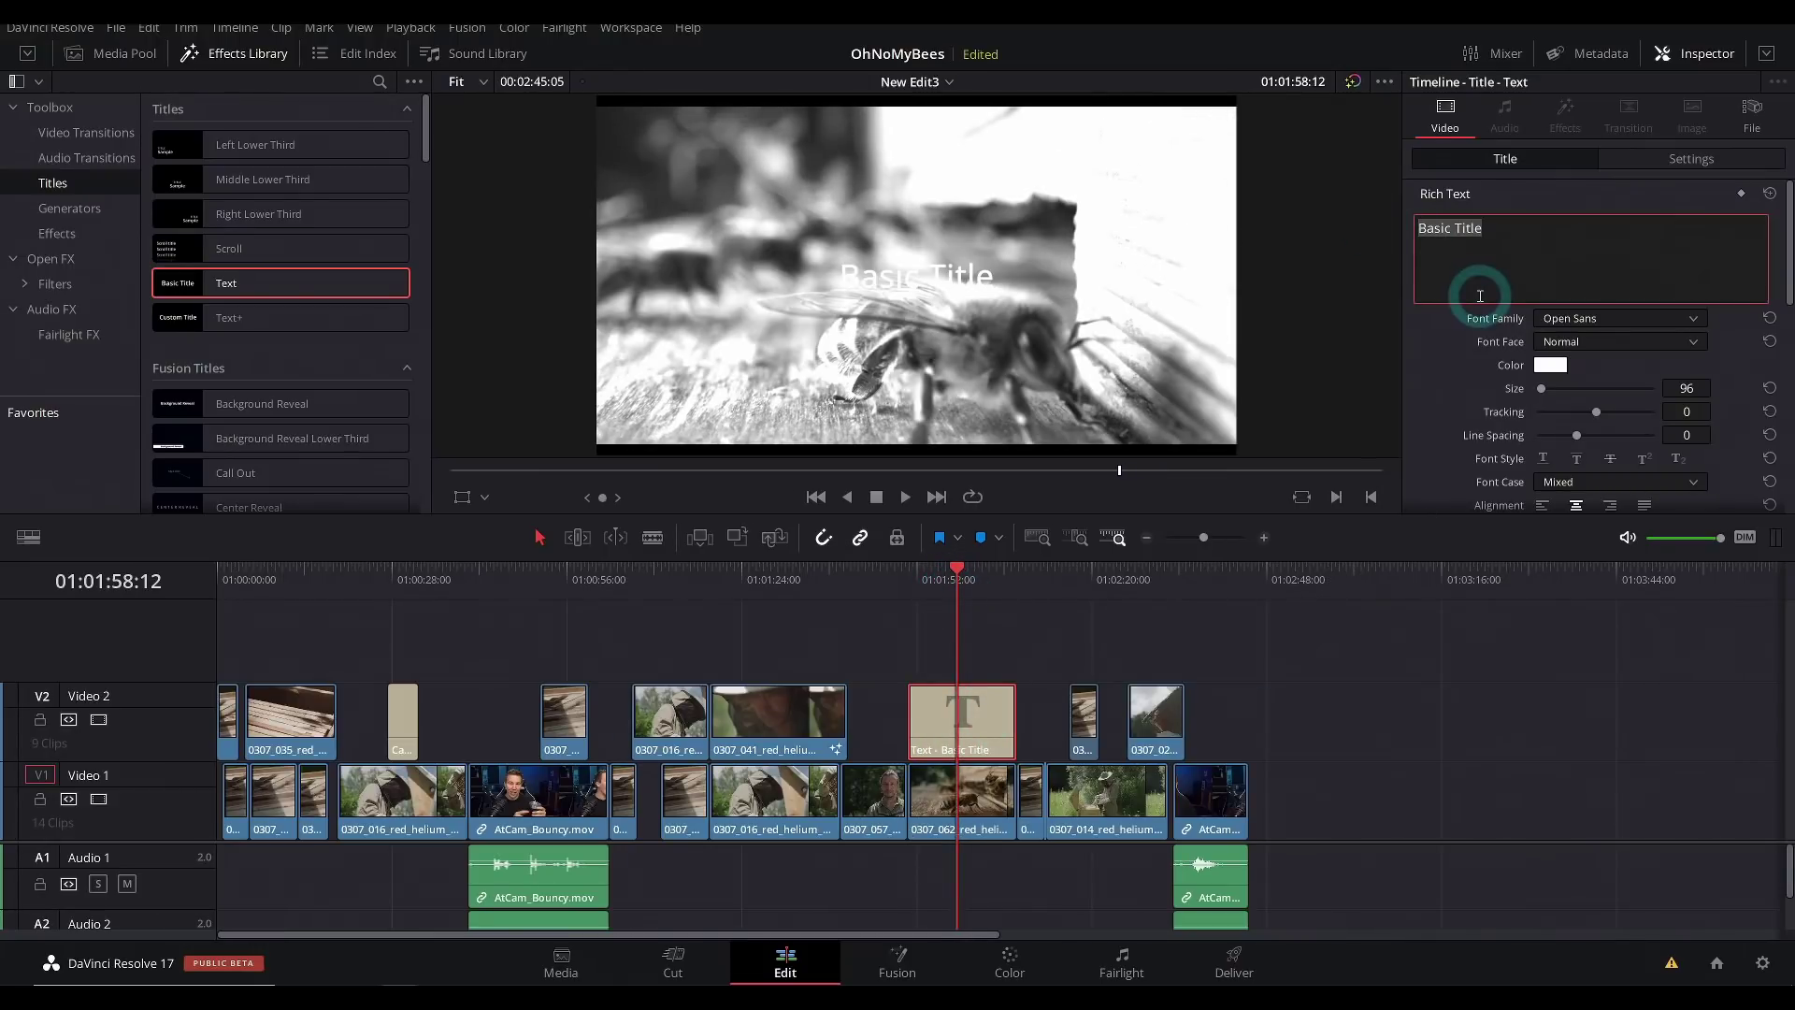
pyautogui.write('BEE')
pyautogui.write('S')
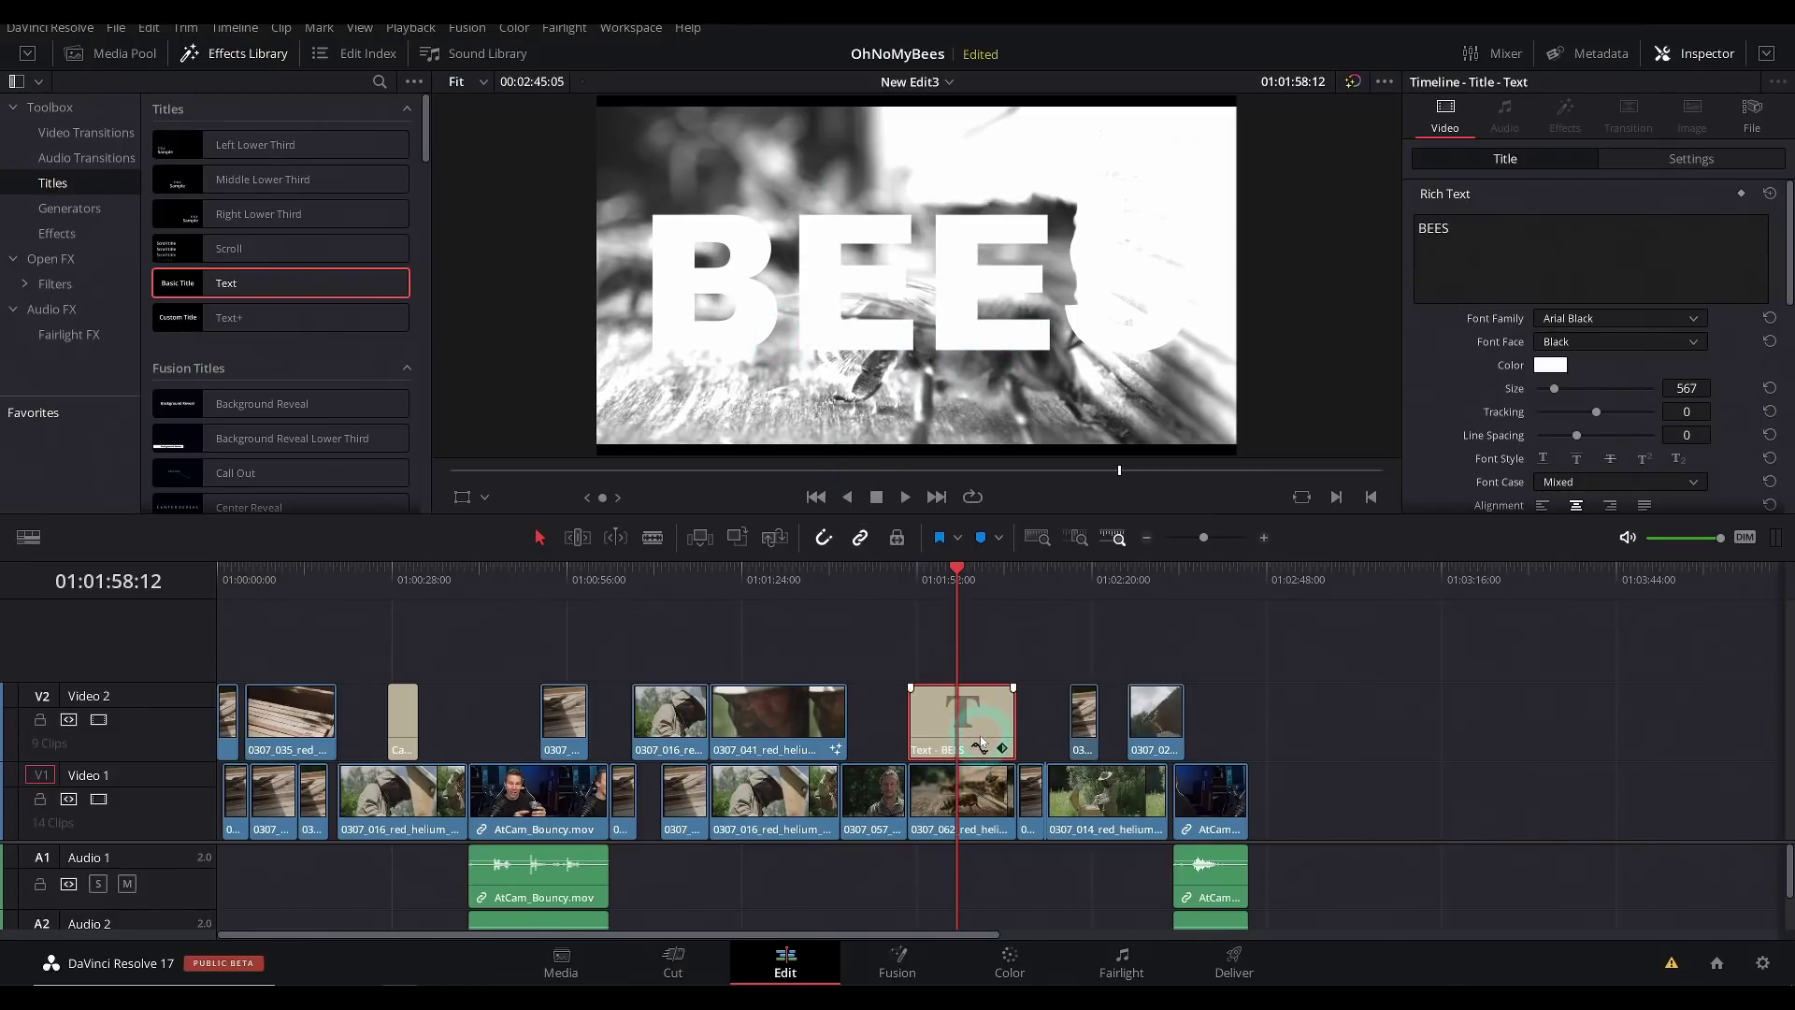
pyautogui.scroll(-5, 1471, 389)
pyautogui.scroll(3, 1601, 199)
pyautogui.click(1680, 160)
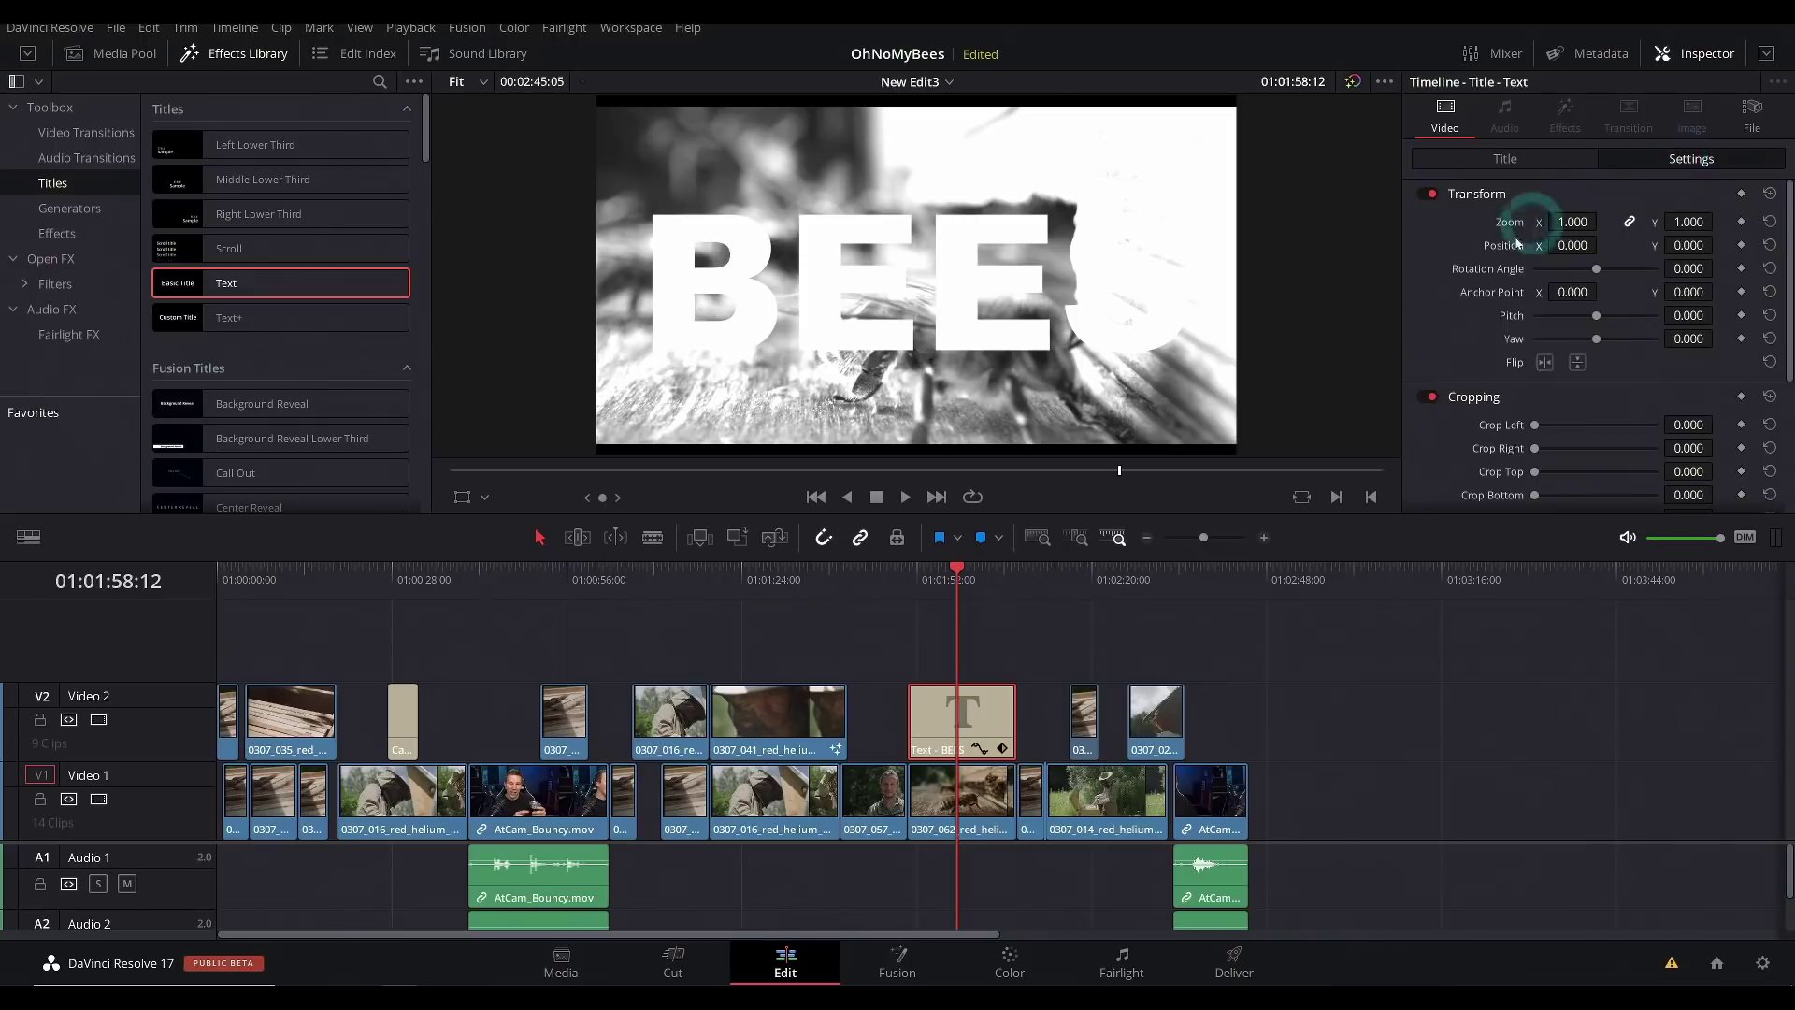
pyautogui.scroll(-5, 1516, 243)
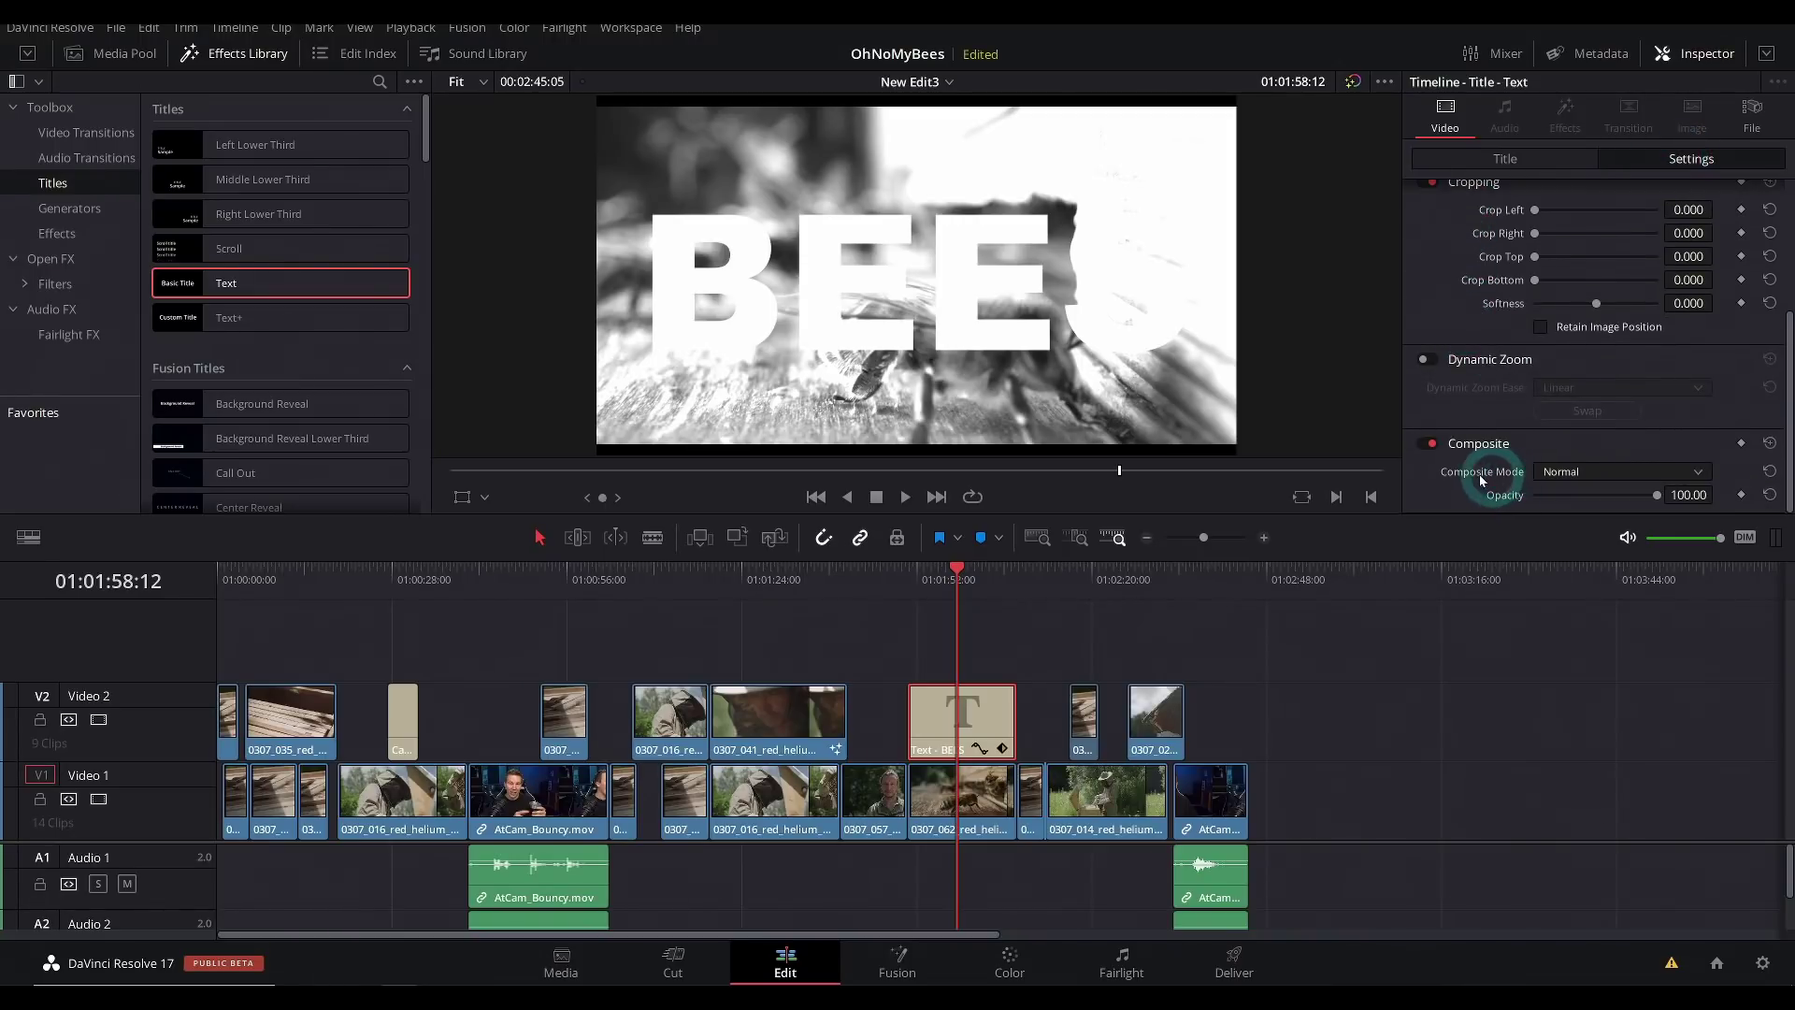
pyautogui.click(1583, 471)
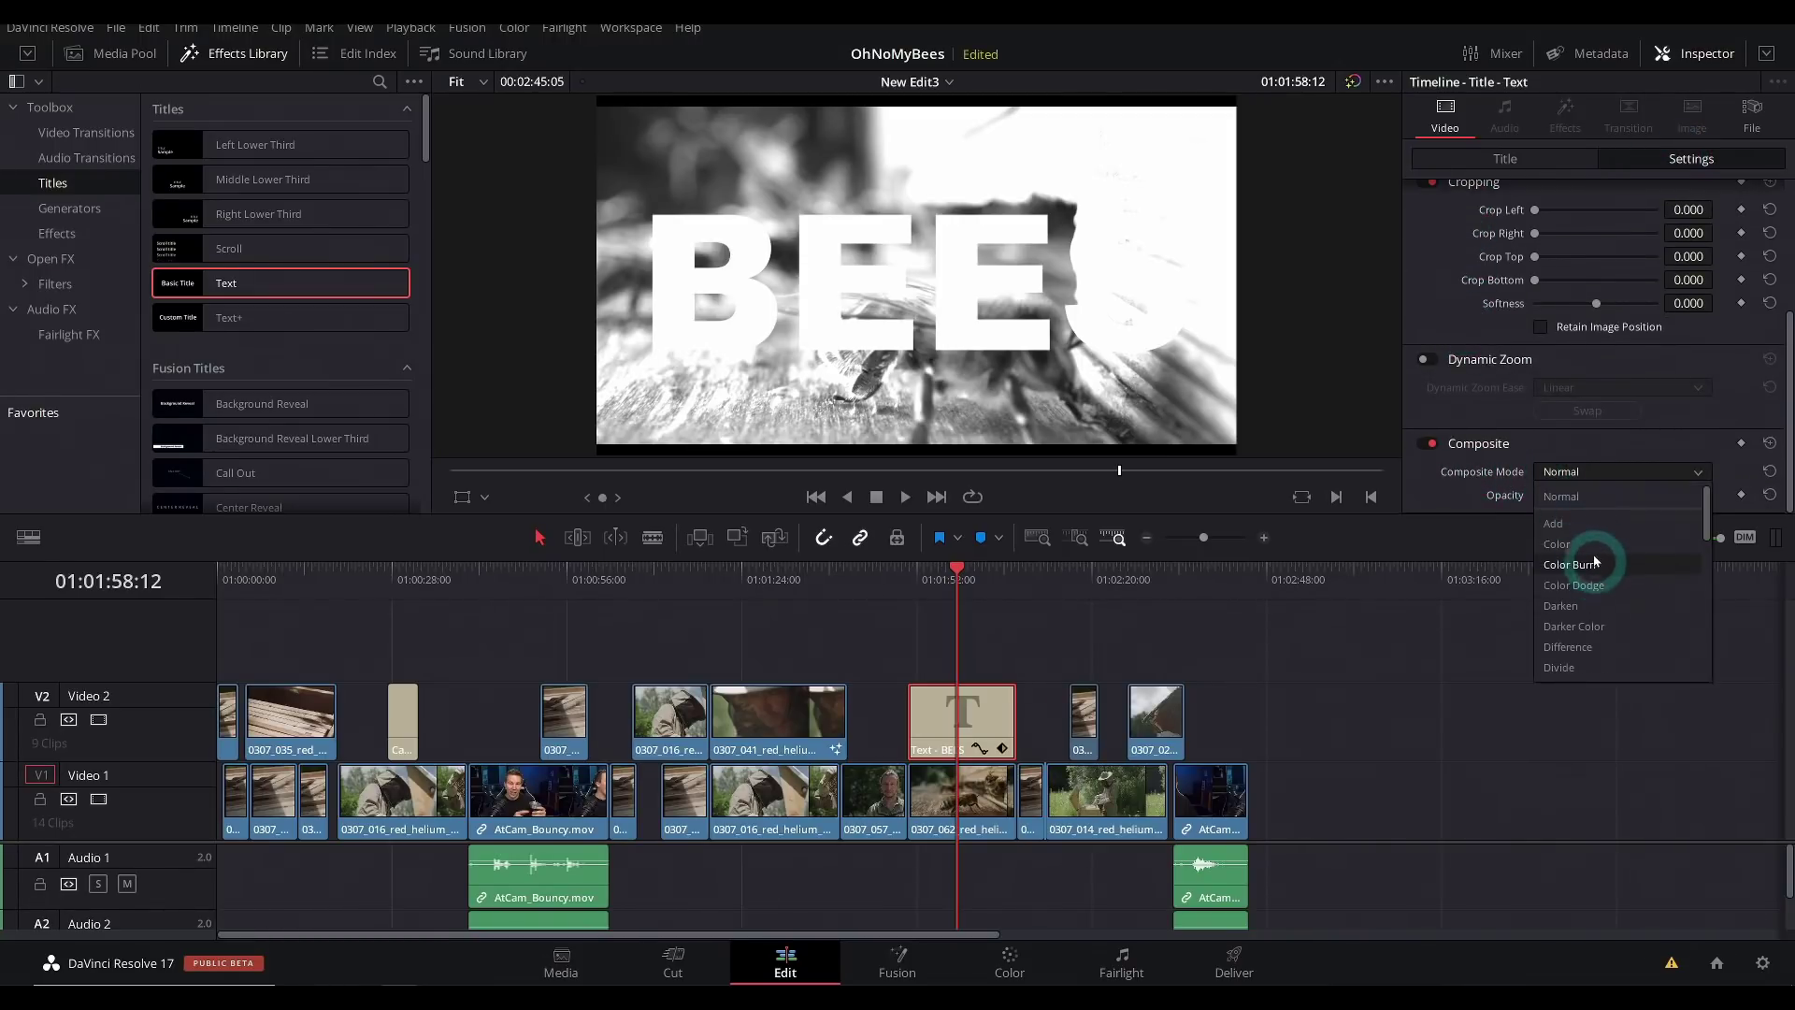
# Step: Move the 0307_062 bee clip to Video 3 above the BEES title and set its composite mode to Foreground
pyautogui.click(985, 809)
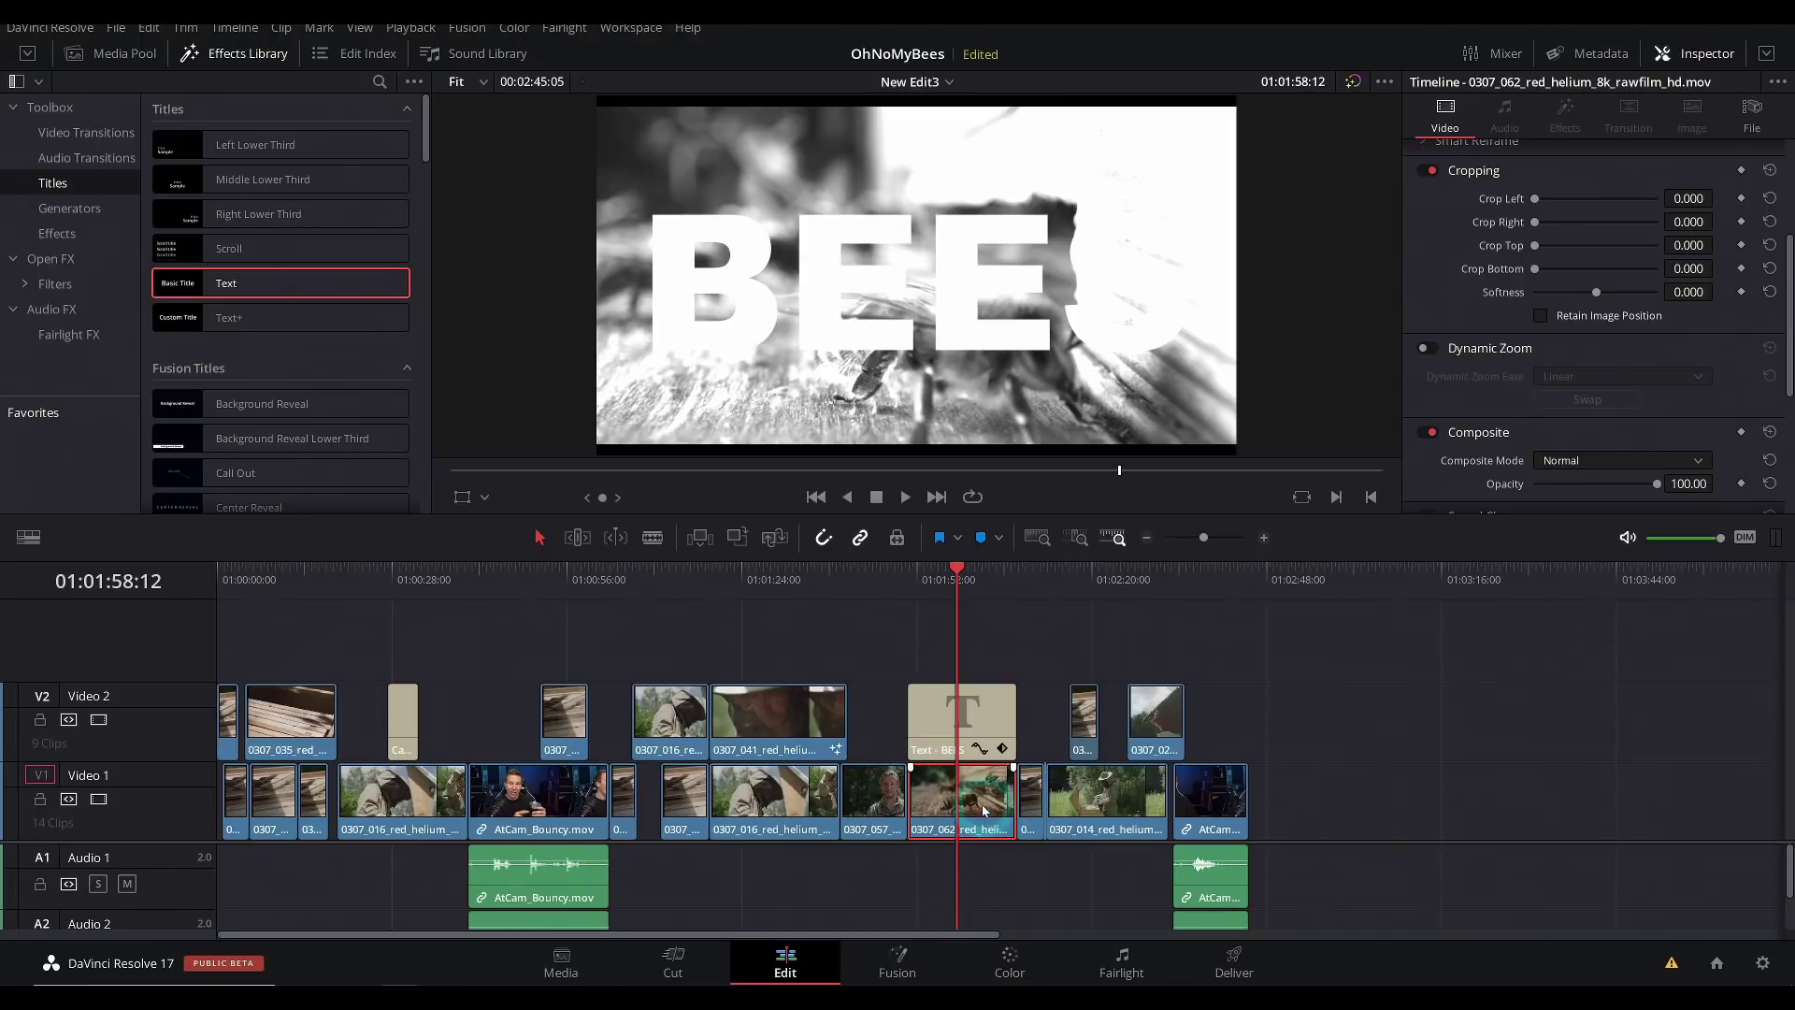
pyautogui.moveTo(985, 810); pyautogui.dragTo(975, 703)
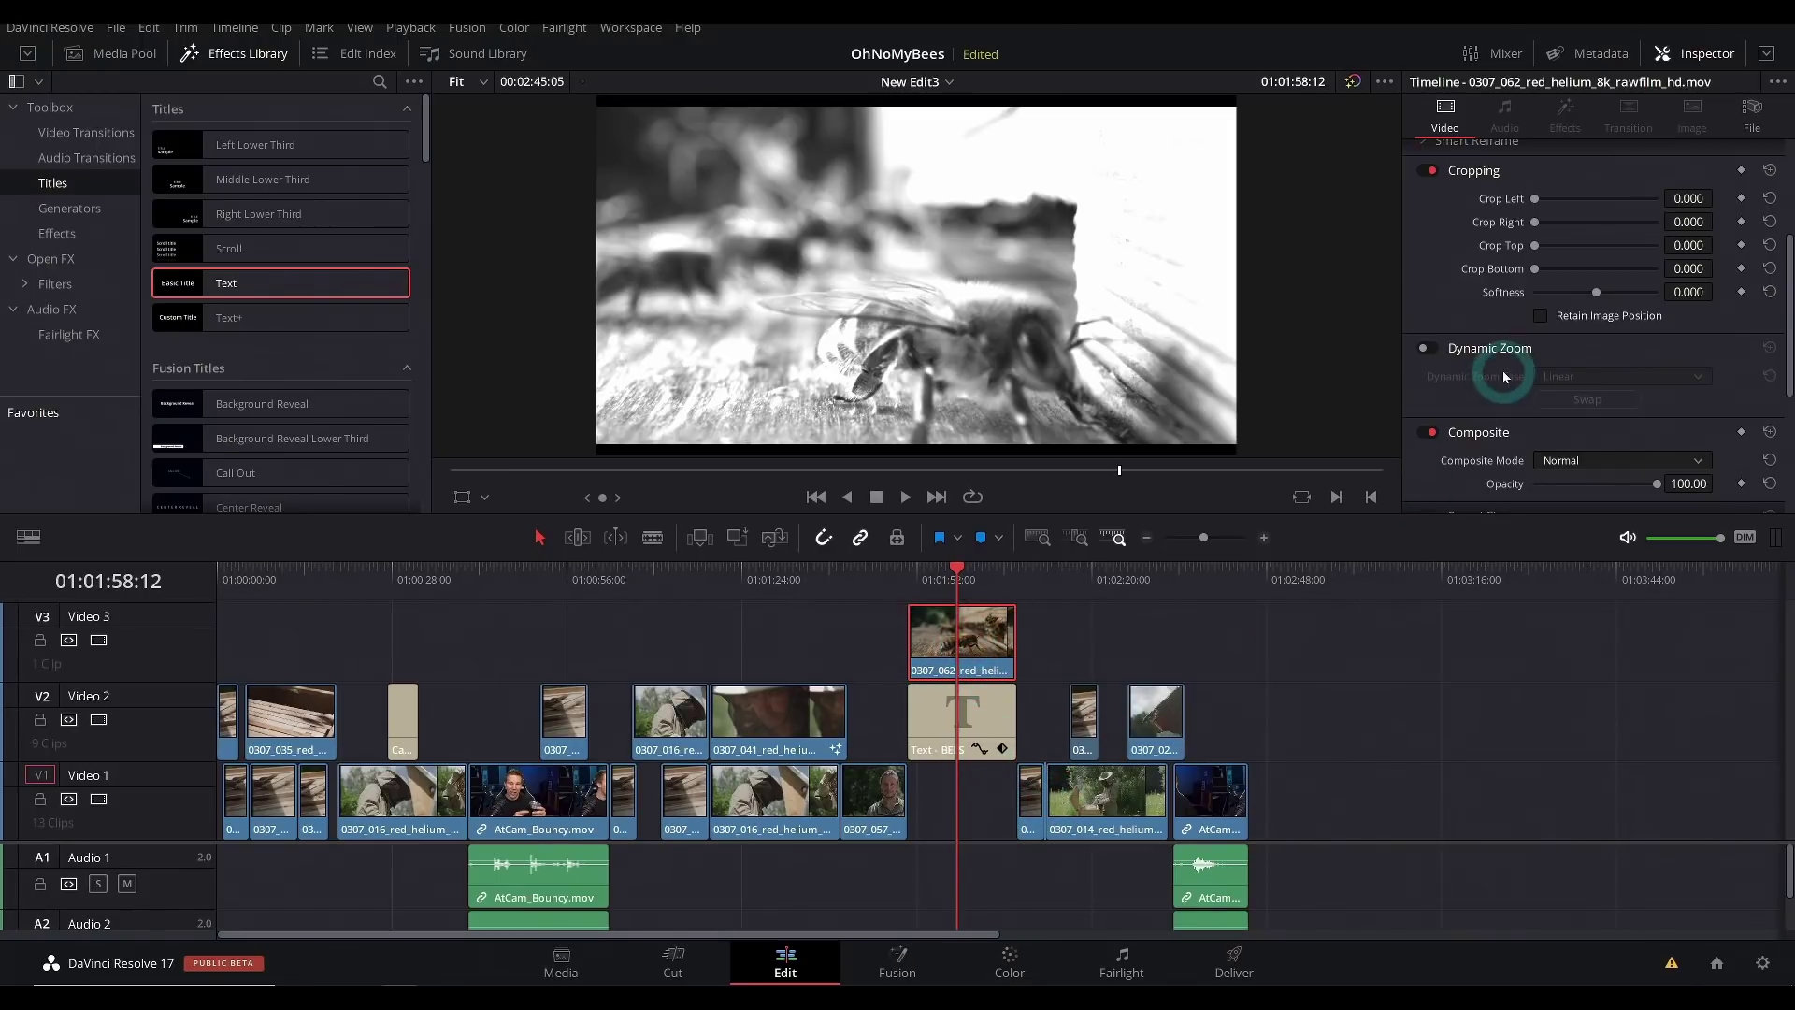
pyautogui.scroll(-3, 1505, 374)
pyautogui.click(1575, 264)
pyautogui.scroll(-2, 1575, 336)
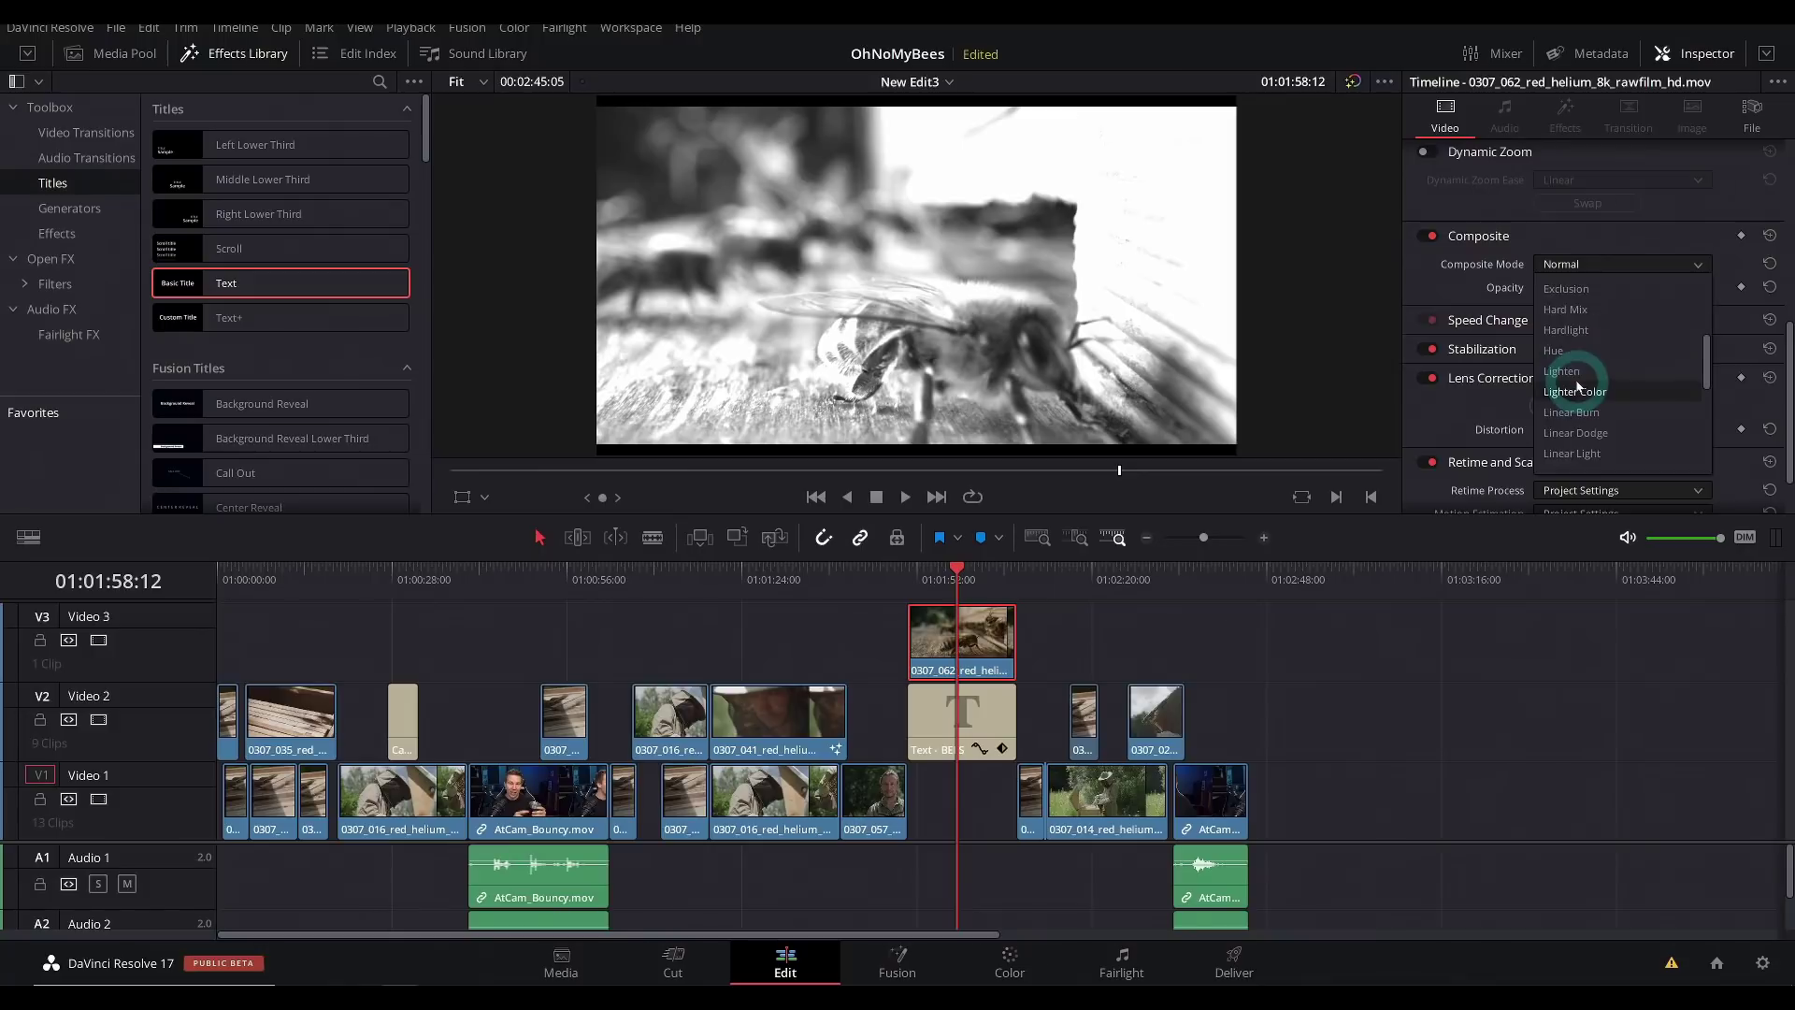
pyautogui.click(1580, 384)
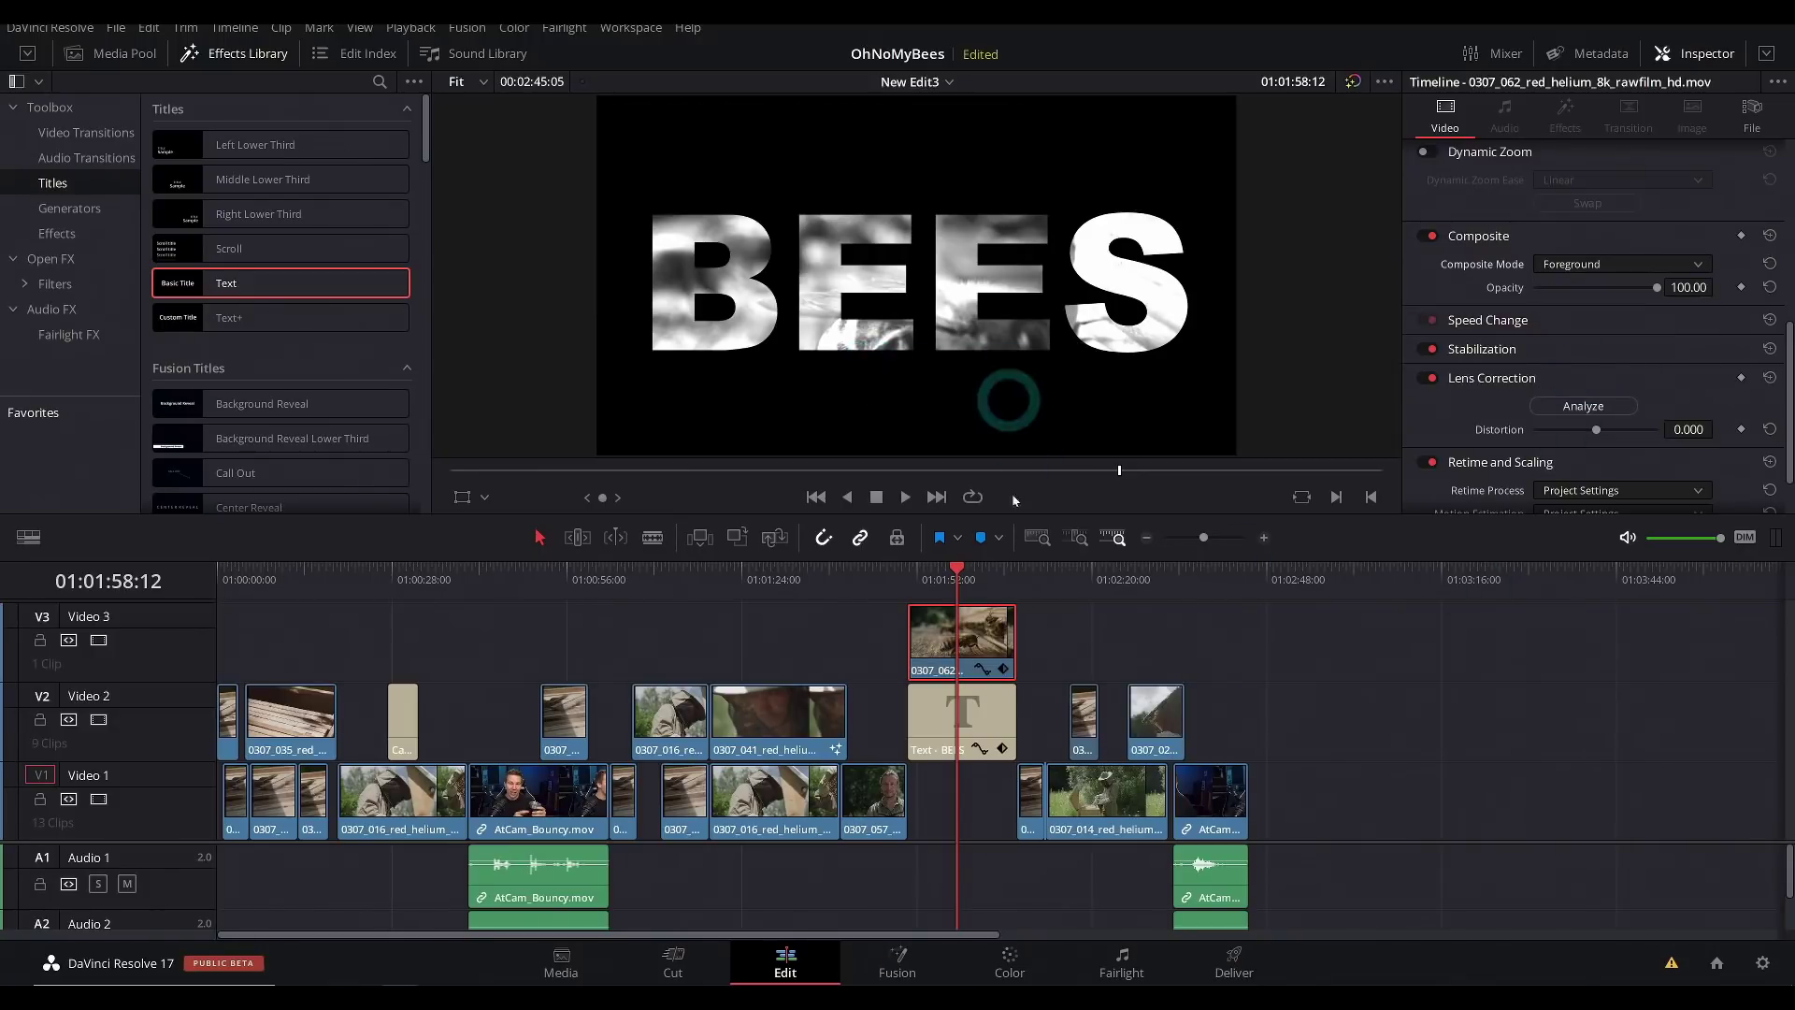
pyautogui.moveTo(932, 577); pyautogui.dragTo(965, 577)
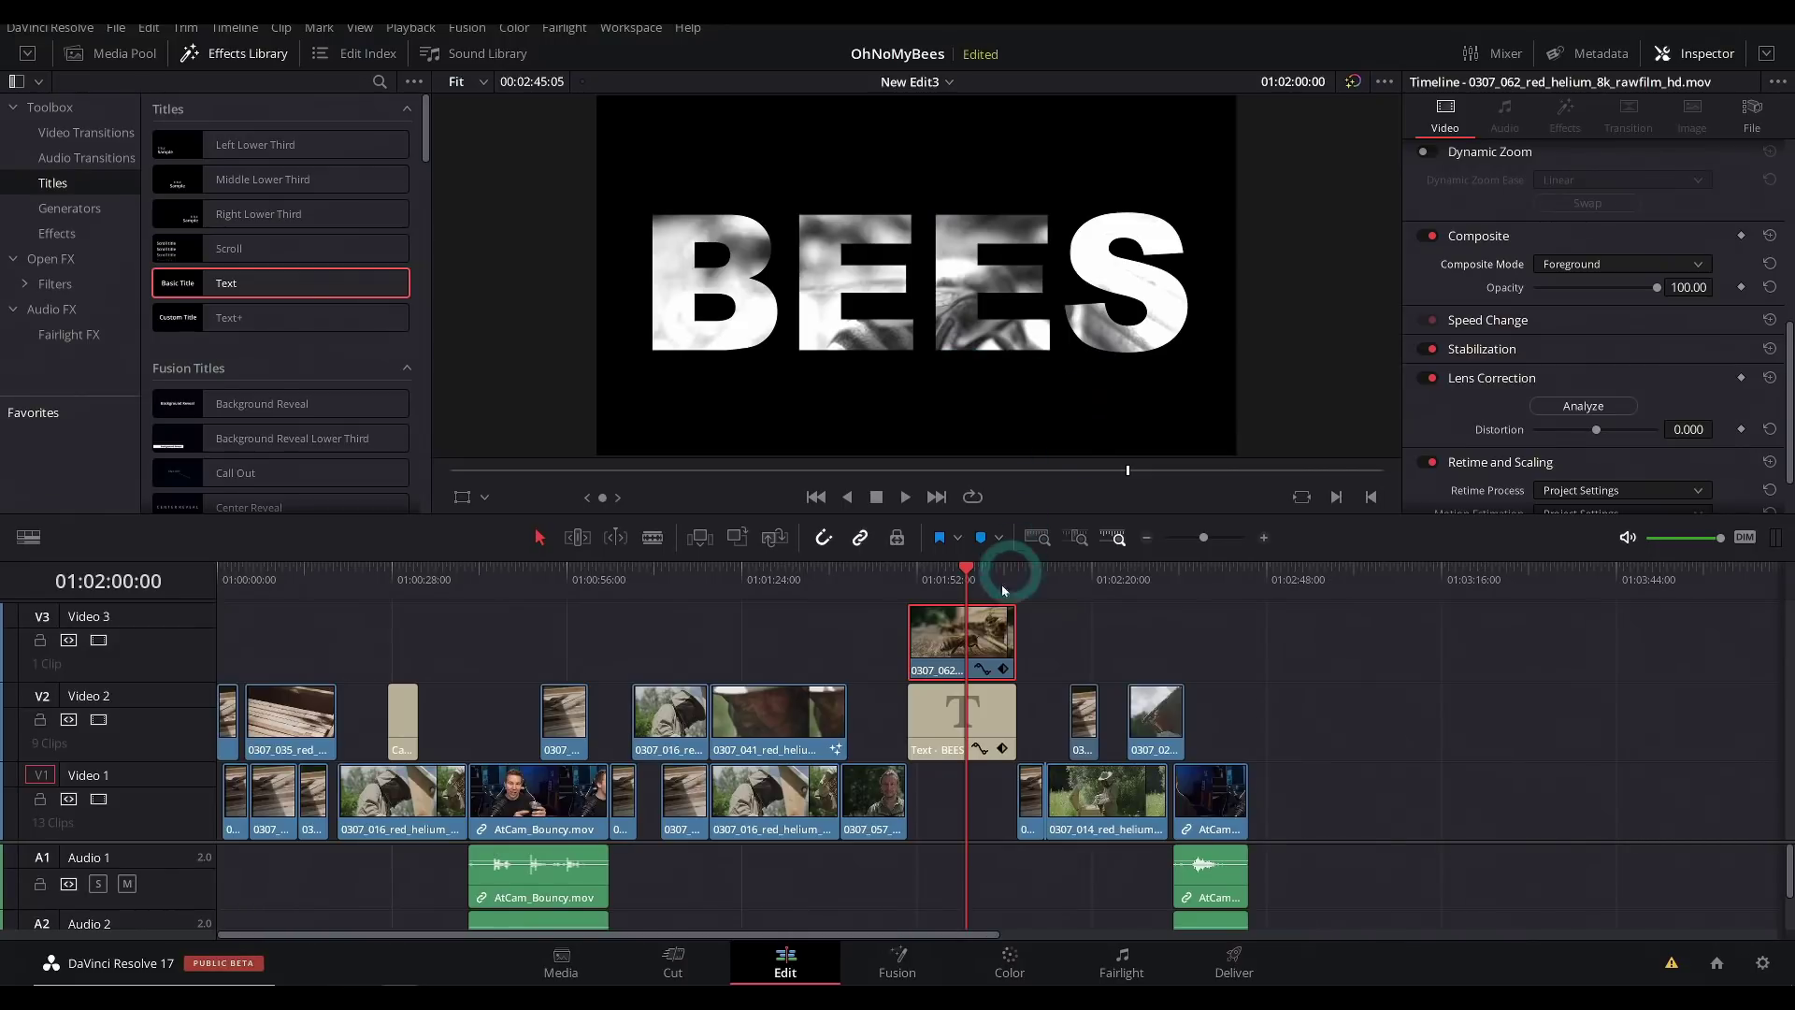
# Step: Add an exclamation mark to the title text so it reads BEES!
pyautogui.click(975, 711)
pyautogui.scroll(2, 1520, 225)
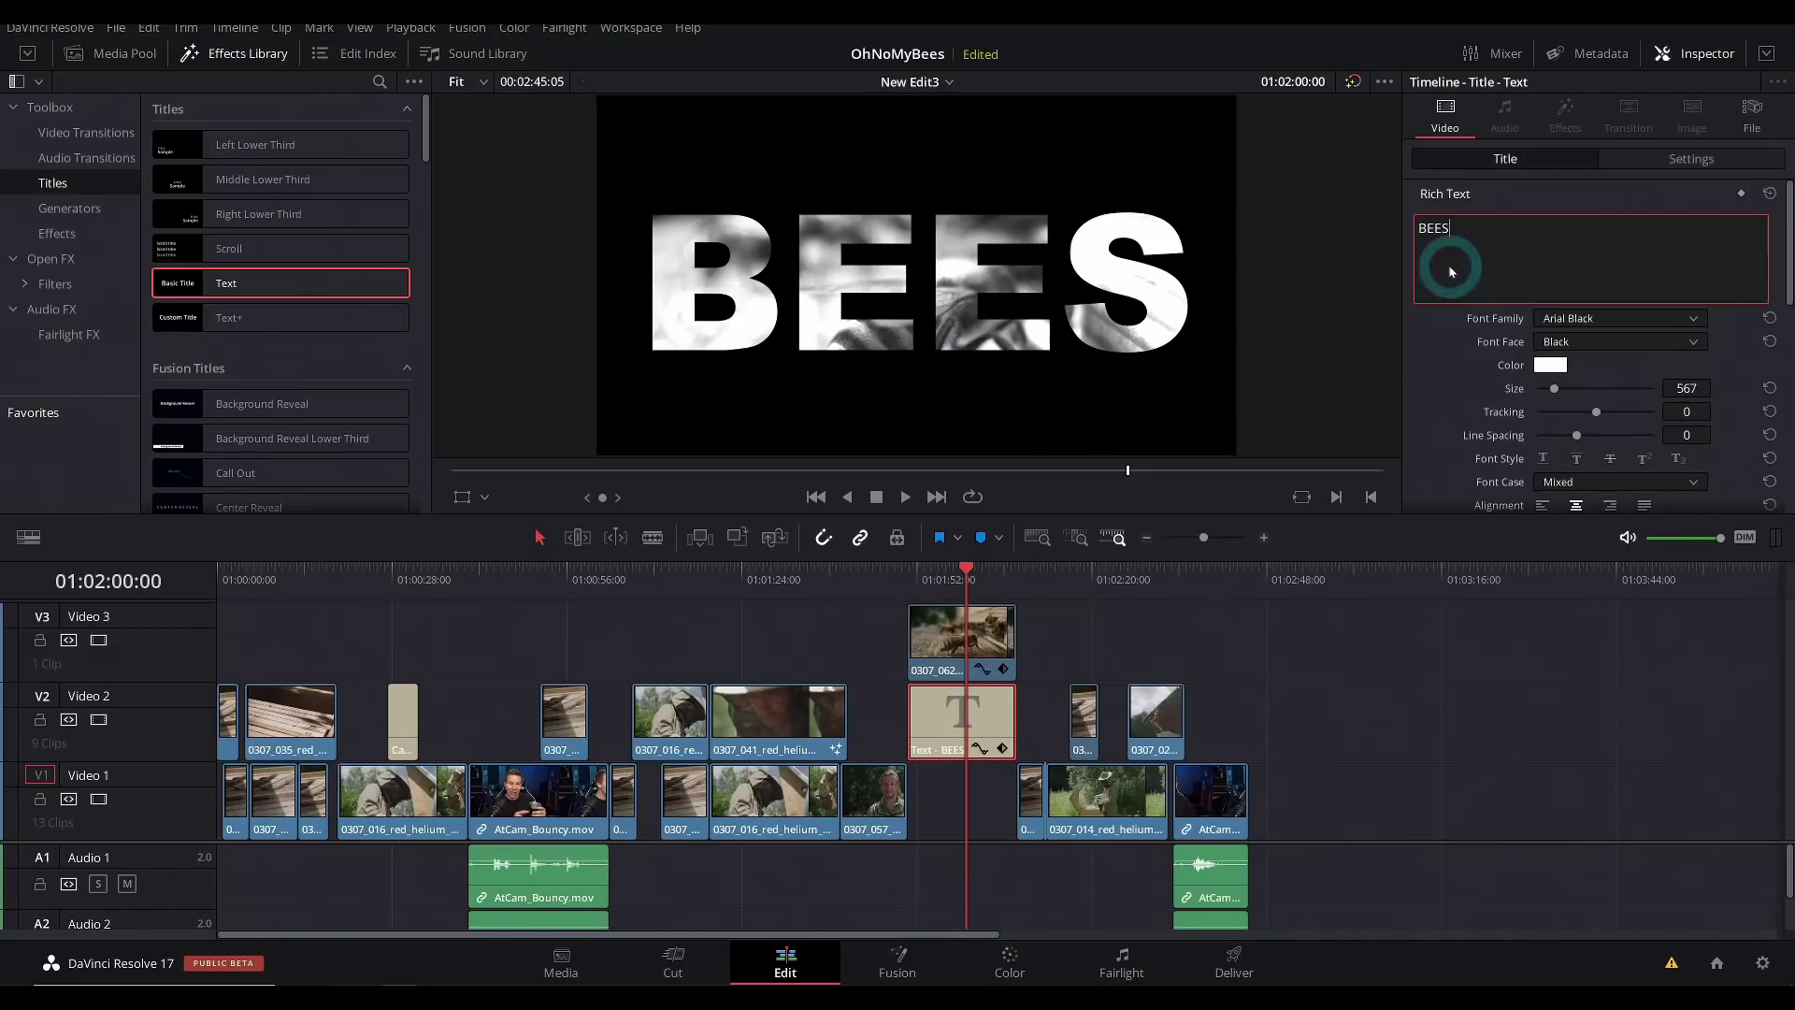
pyautogui.write('!')
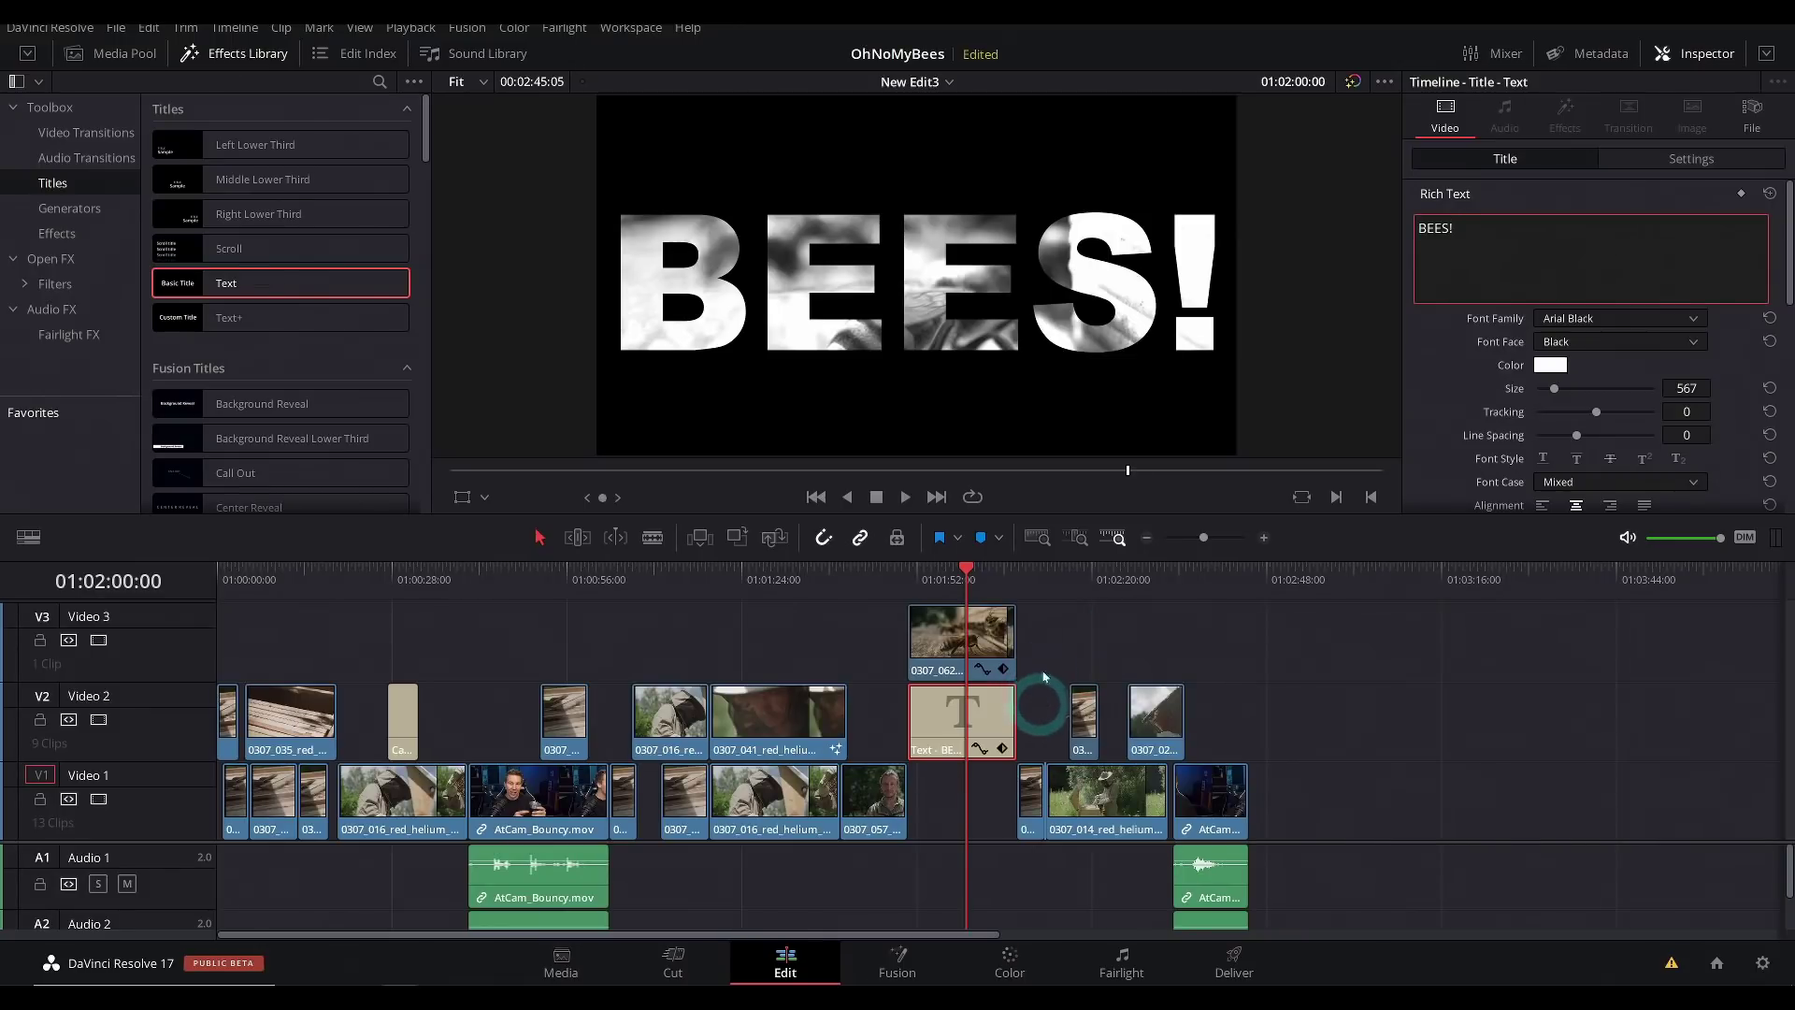
# Step: Apply the Binoculars Fusion effect to the 0307_014 clip and the EffectTest effect to the first AtCam_Bouncy clip
pyautogui.click(1000, 645)
pyautogui.click(57, 233)
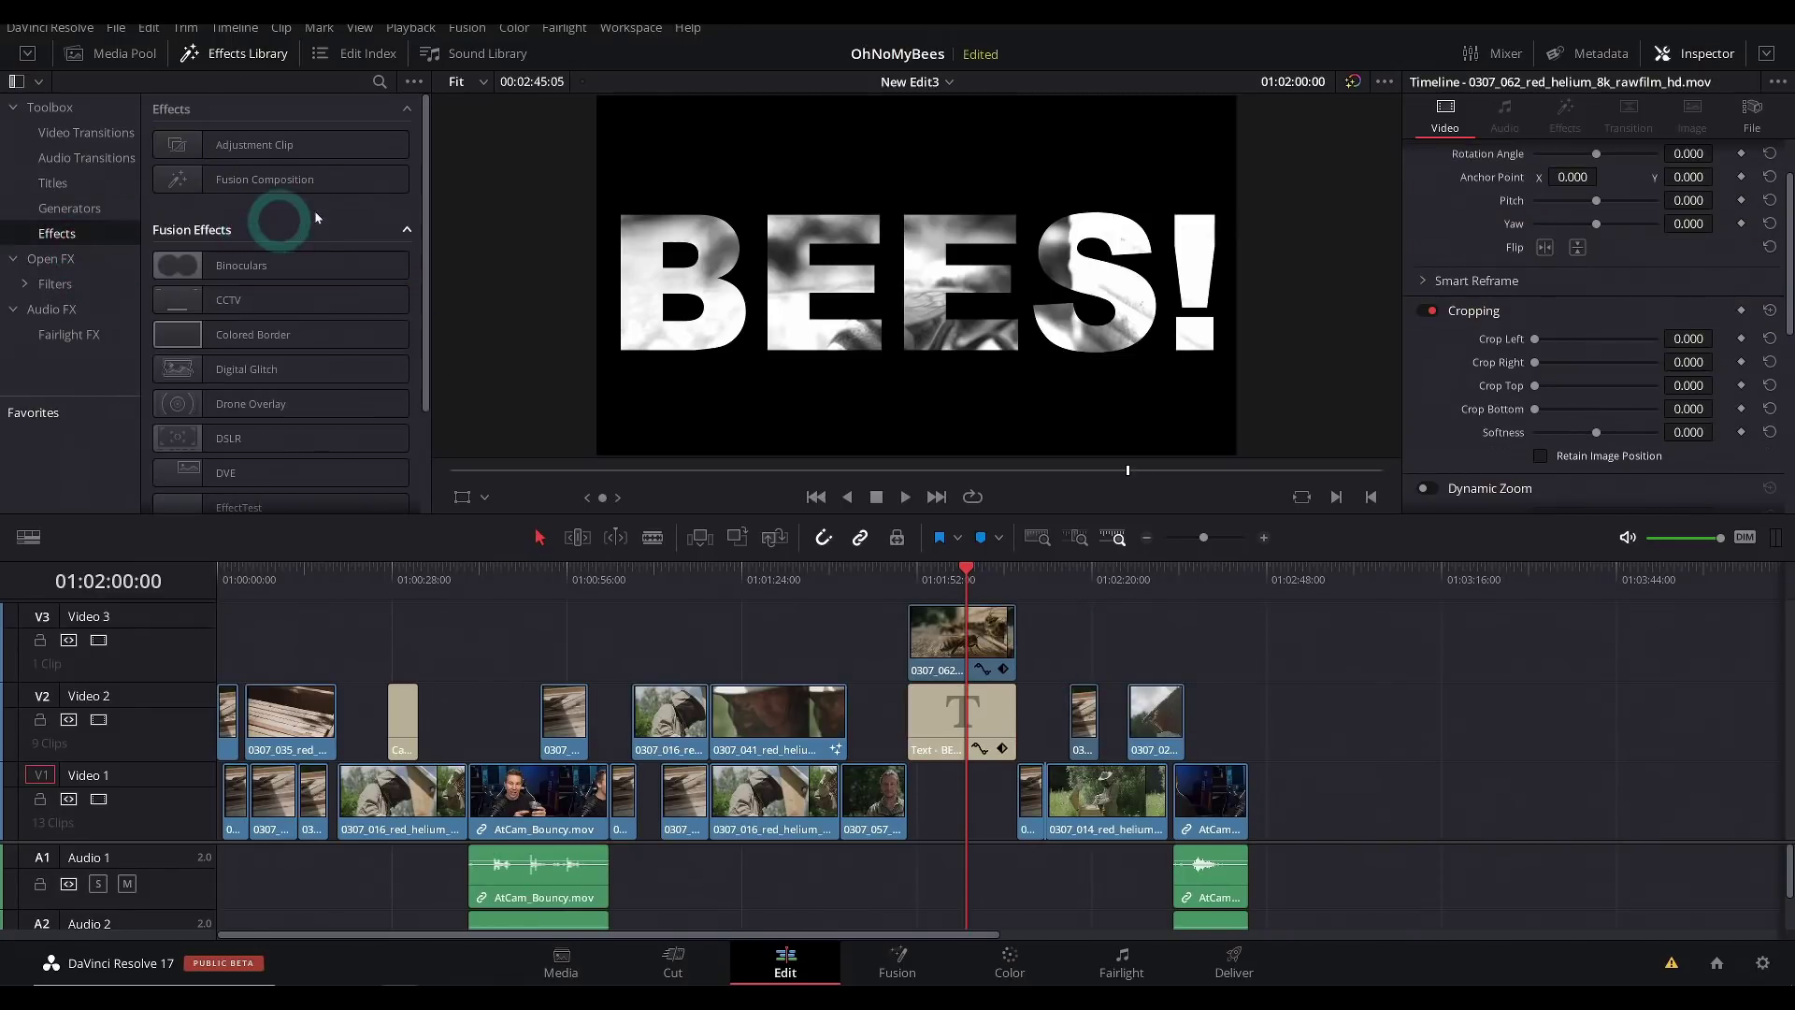
pyautogui.moveTo(570, 587); pyautogui.dragTo(1102, 621)
pyautogui.click(1140, 817)
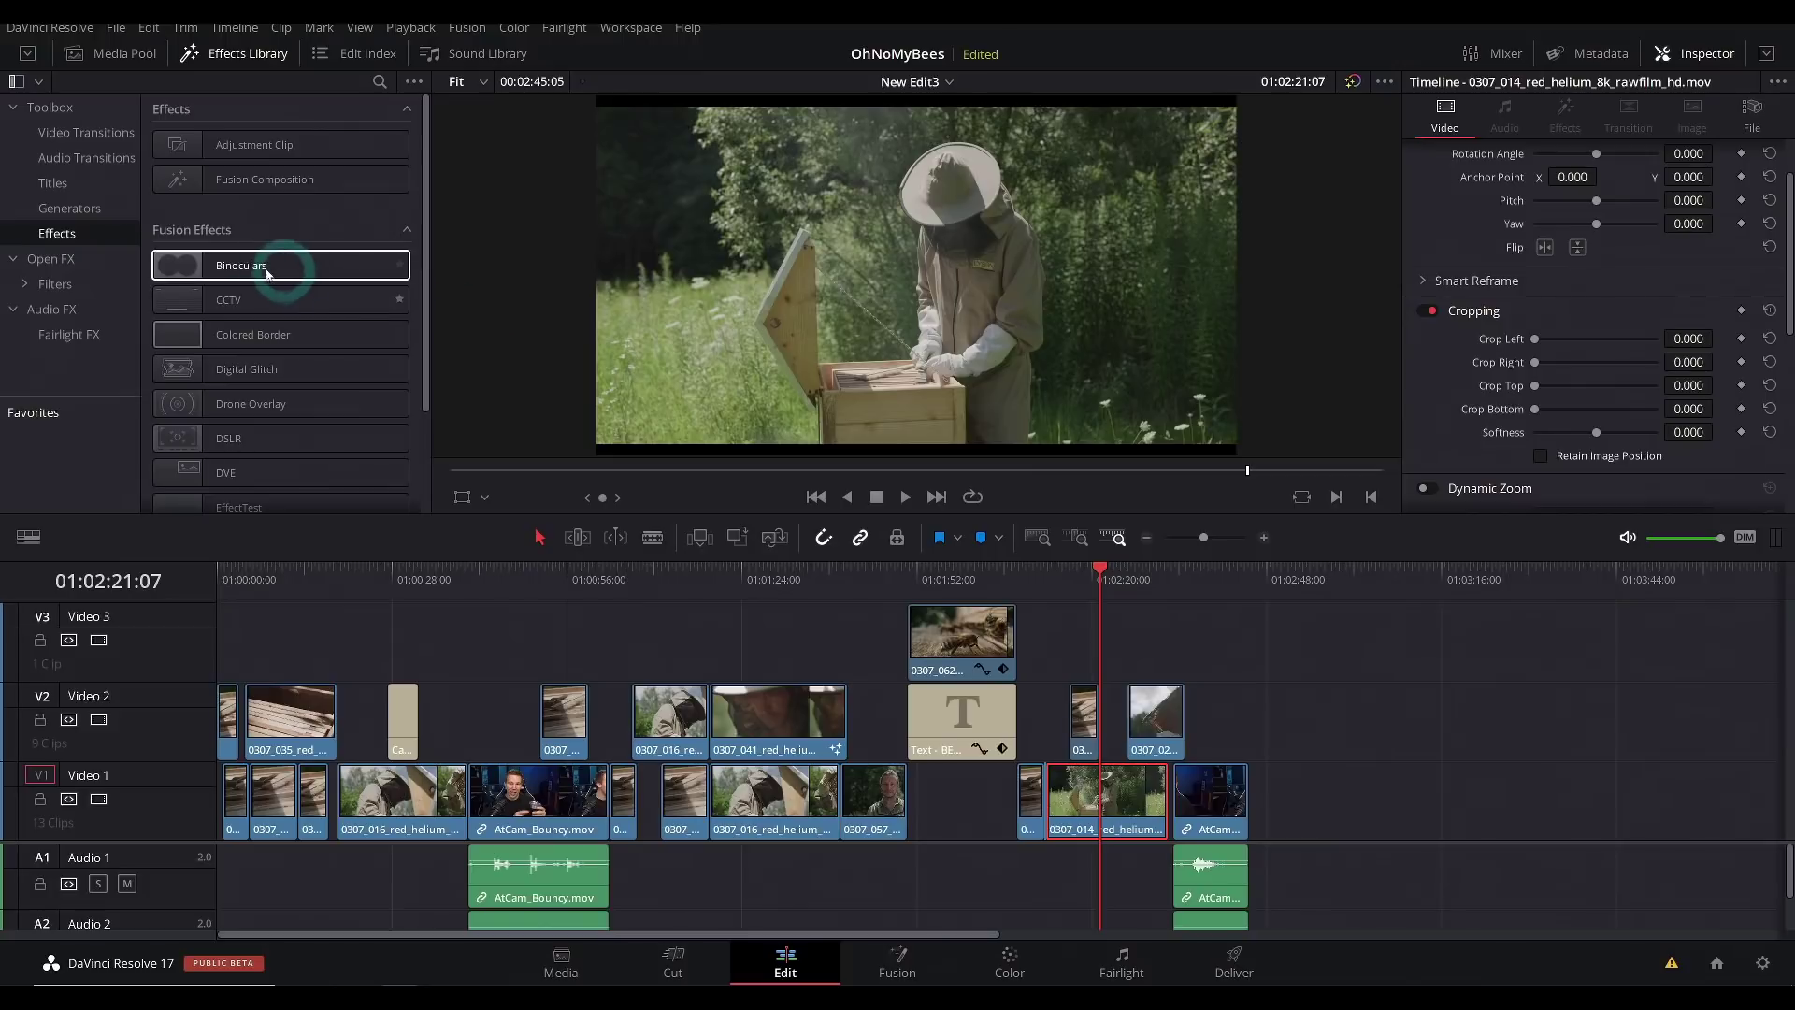
pyautogui.moveTo(374, 267); pyautogui.dragTo(1100, 819)
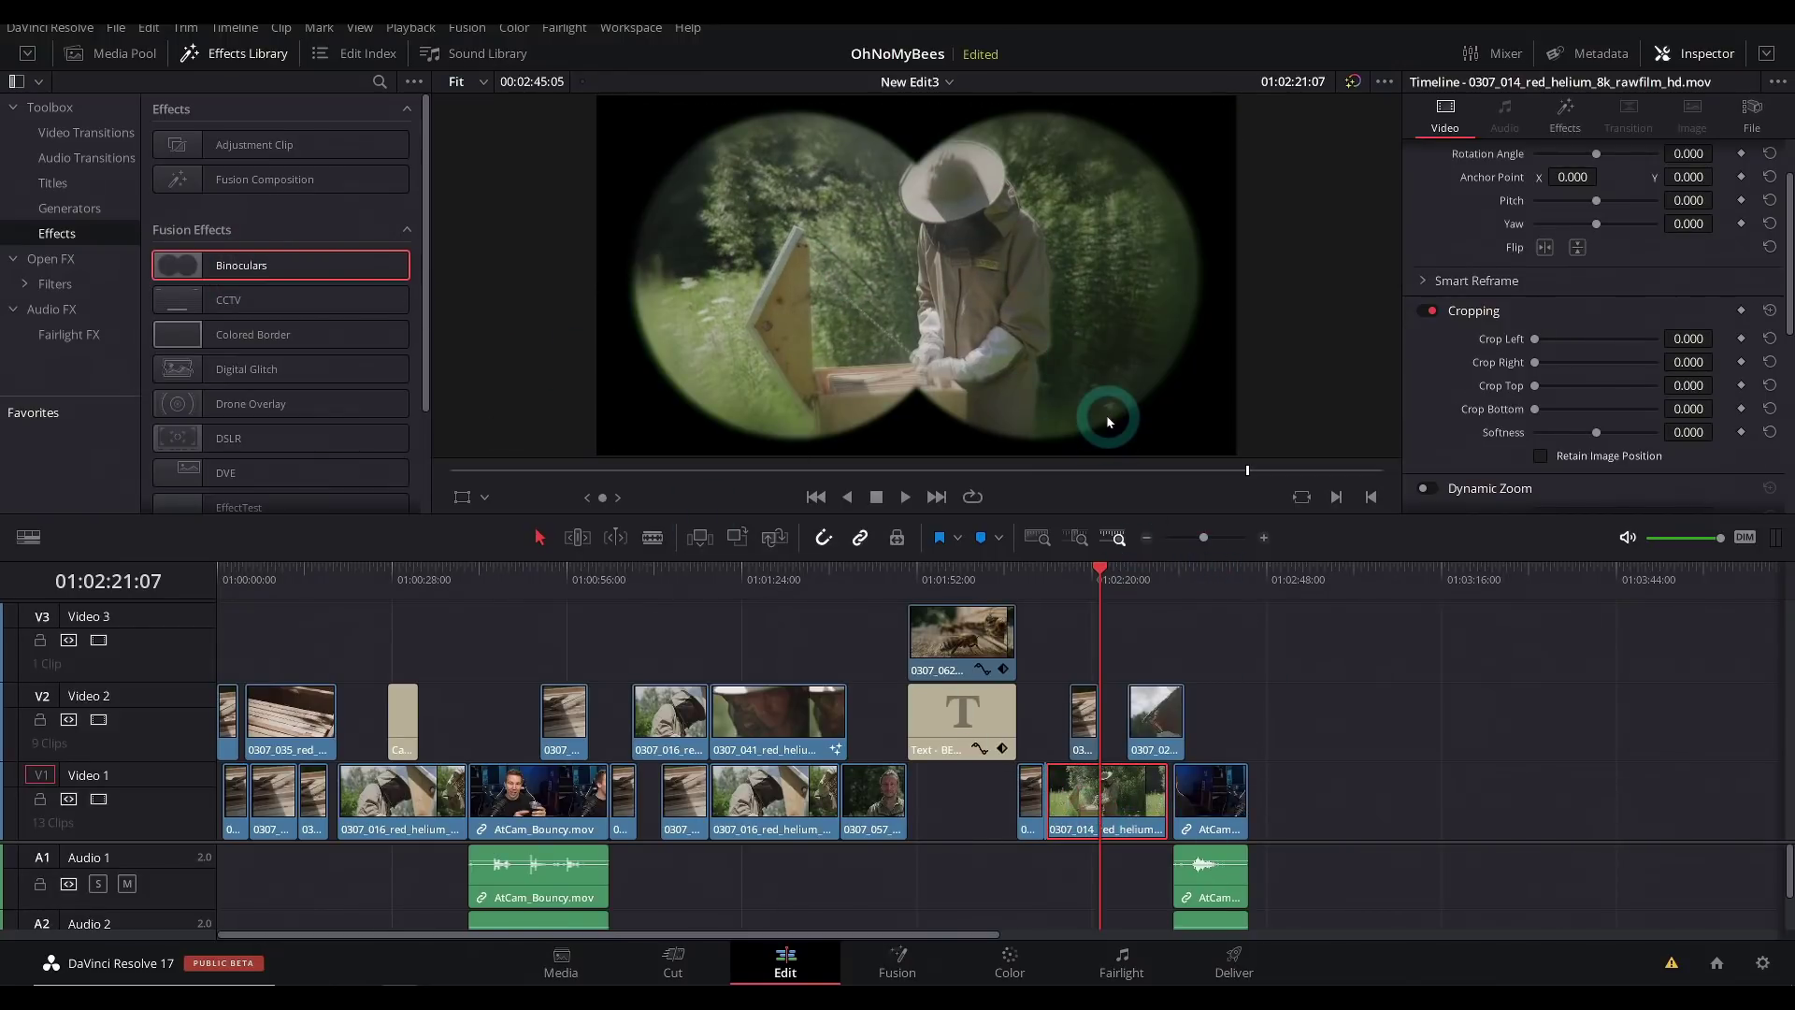
pyautogui.click(1563, 116)
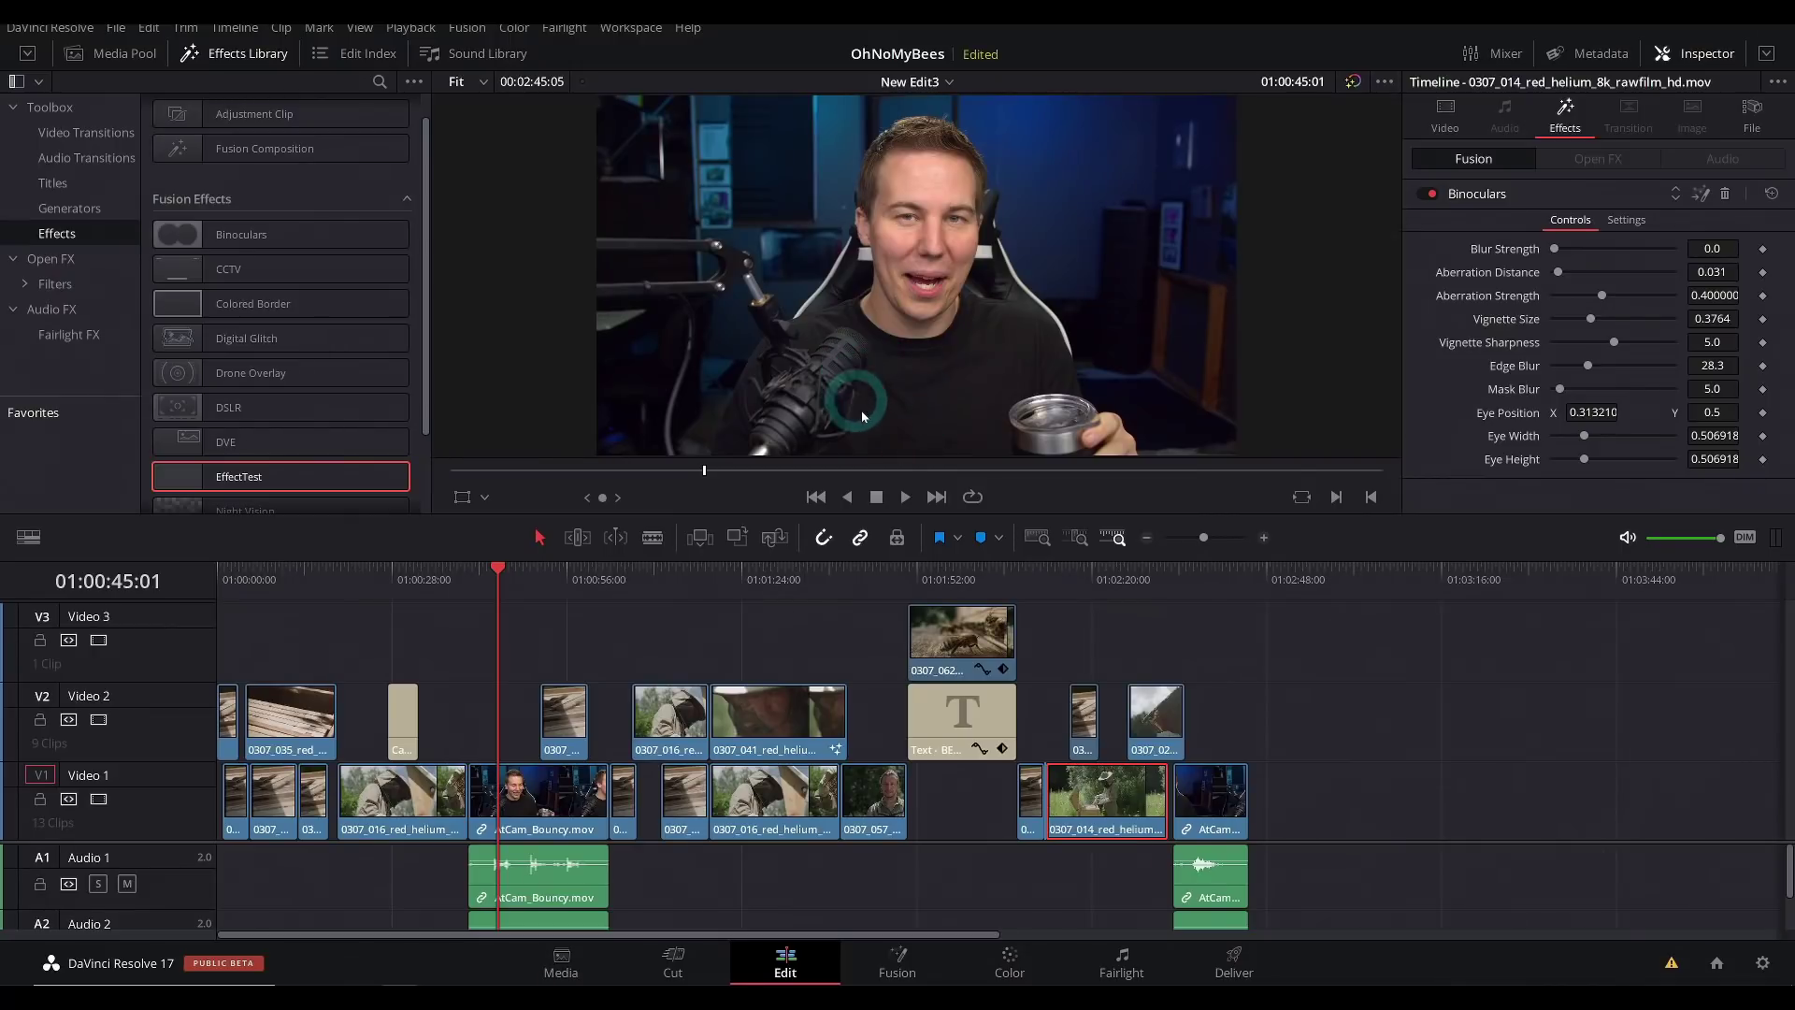
pyautogui.moveTo(349, 484); pyautogui.dragTo(533, 799)
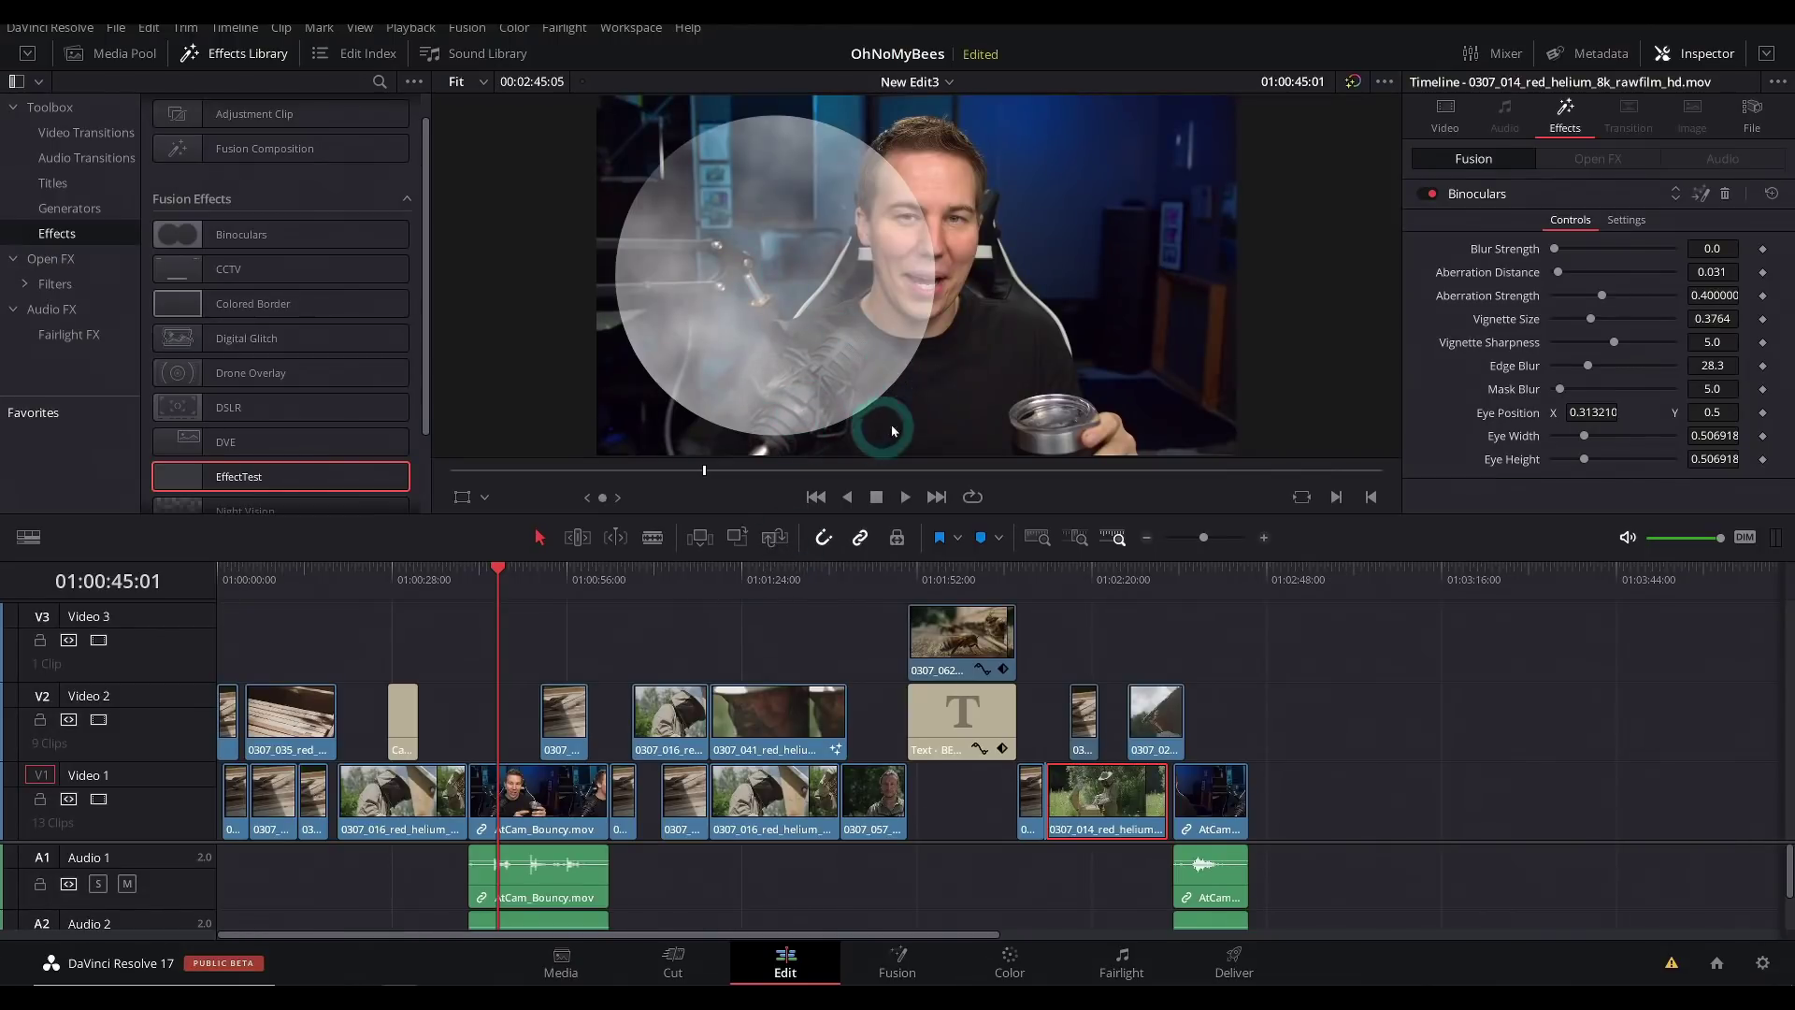
# Step: Bring up the black-and-white portrait clip at 01:01:45:19 on the Color page and reset its grade
pyautogui.click(877, 571)
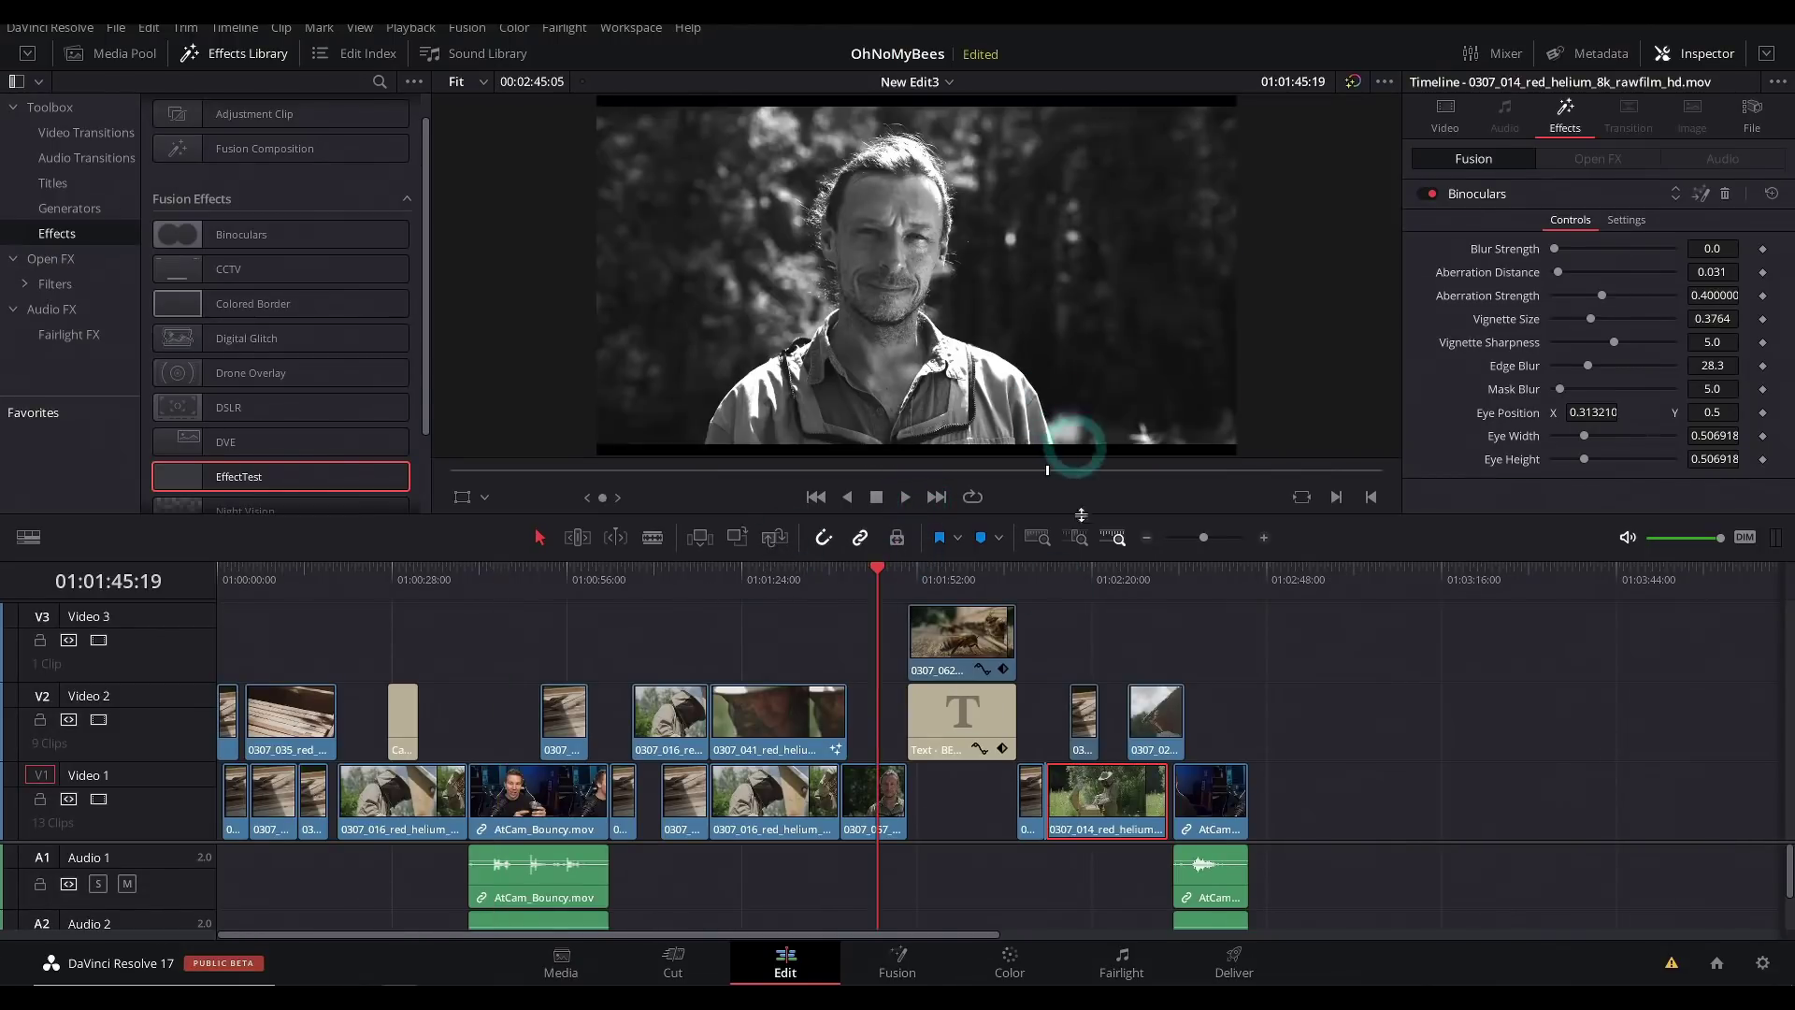
pyautogui.click(1010, 963)
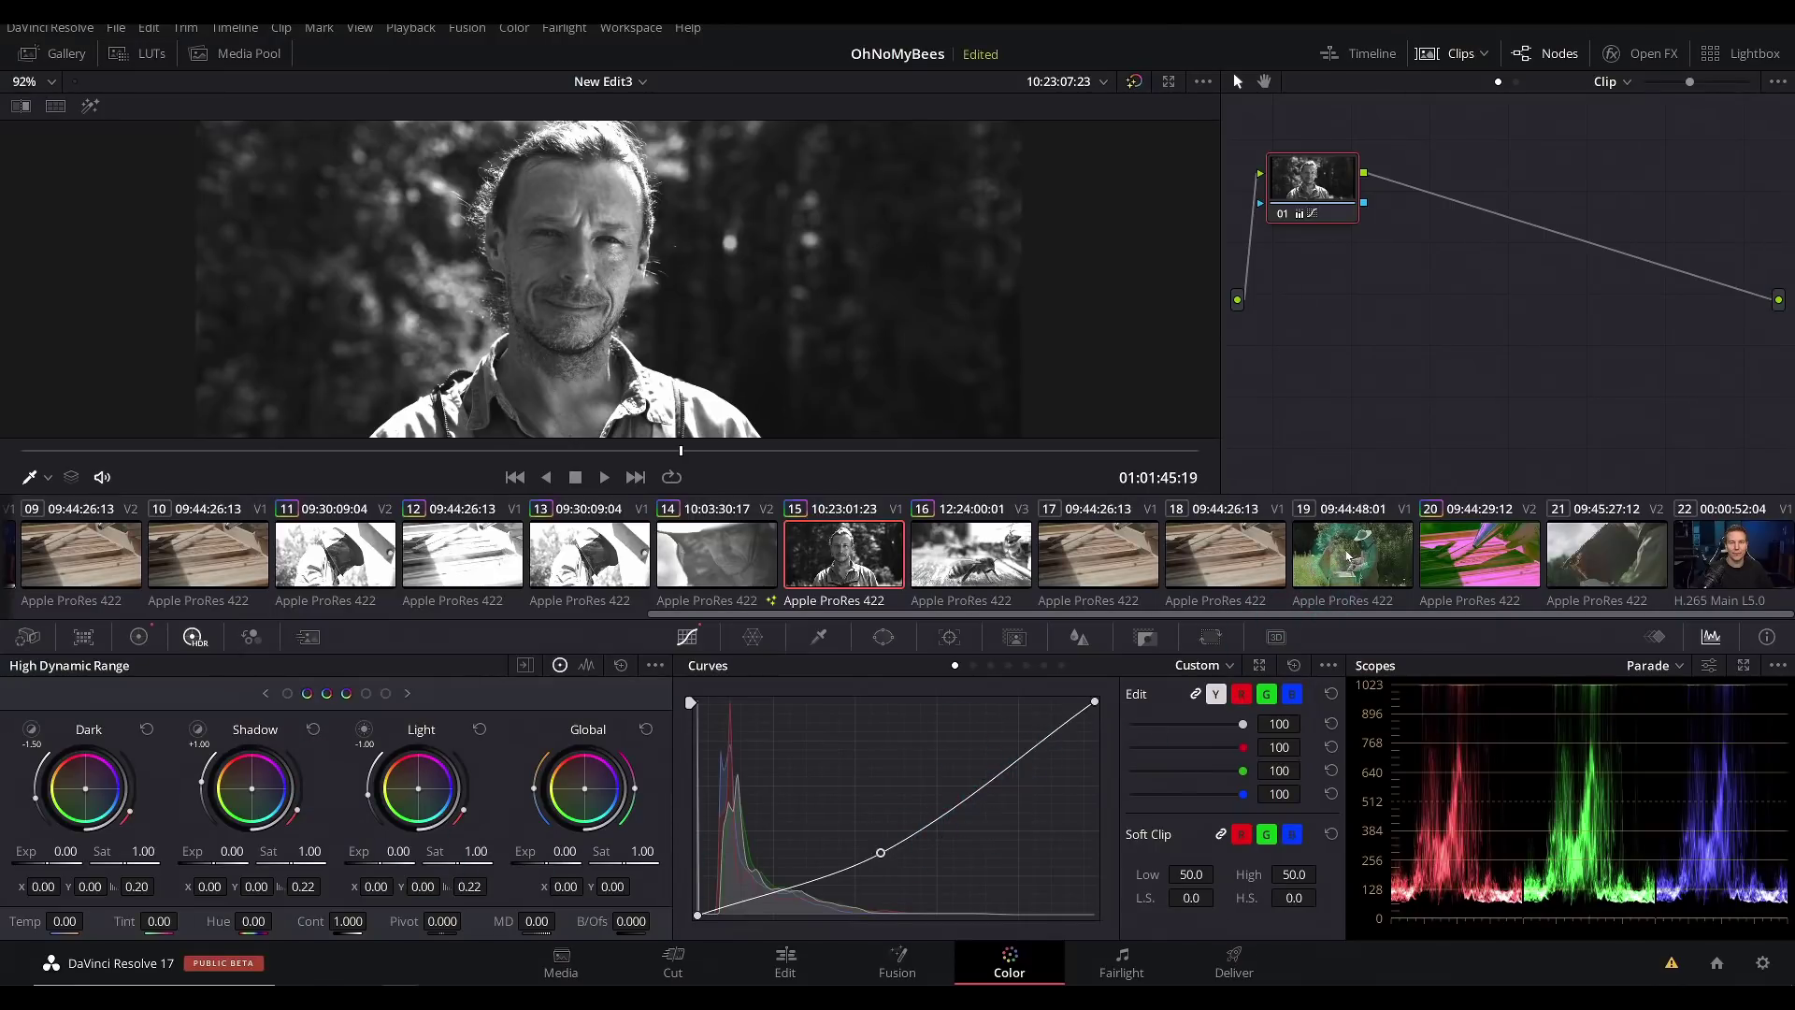
pyautogui.hotkey('ctrl', 'Home')
pyautogui.scroll(-1, 806, 365)
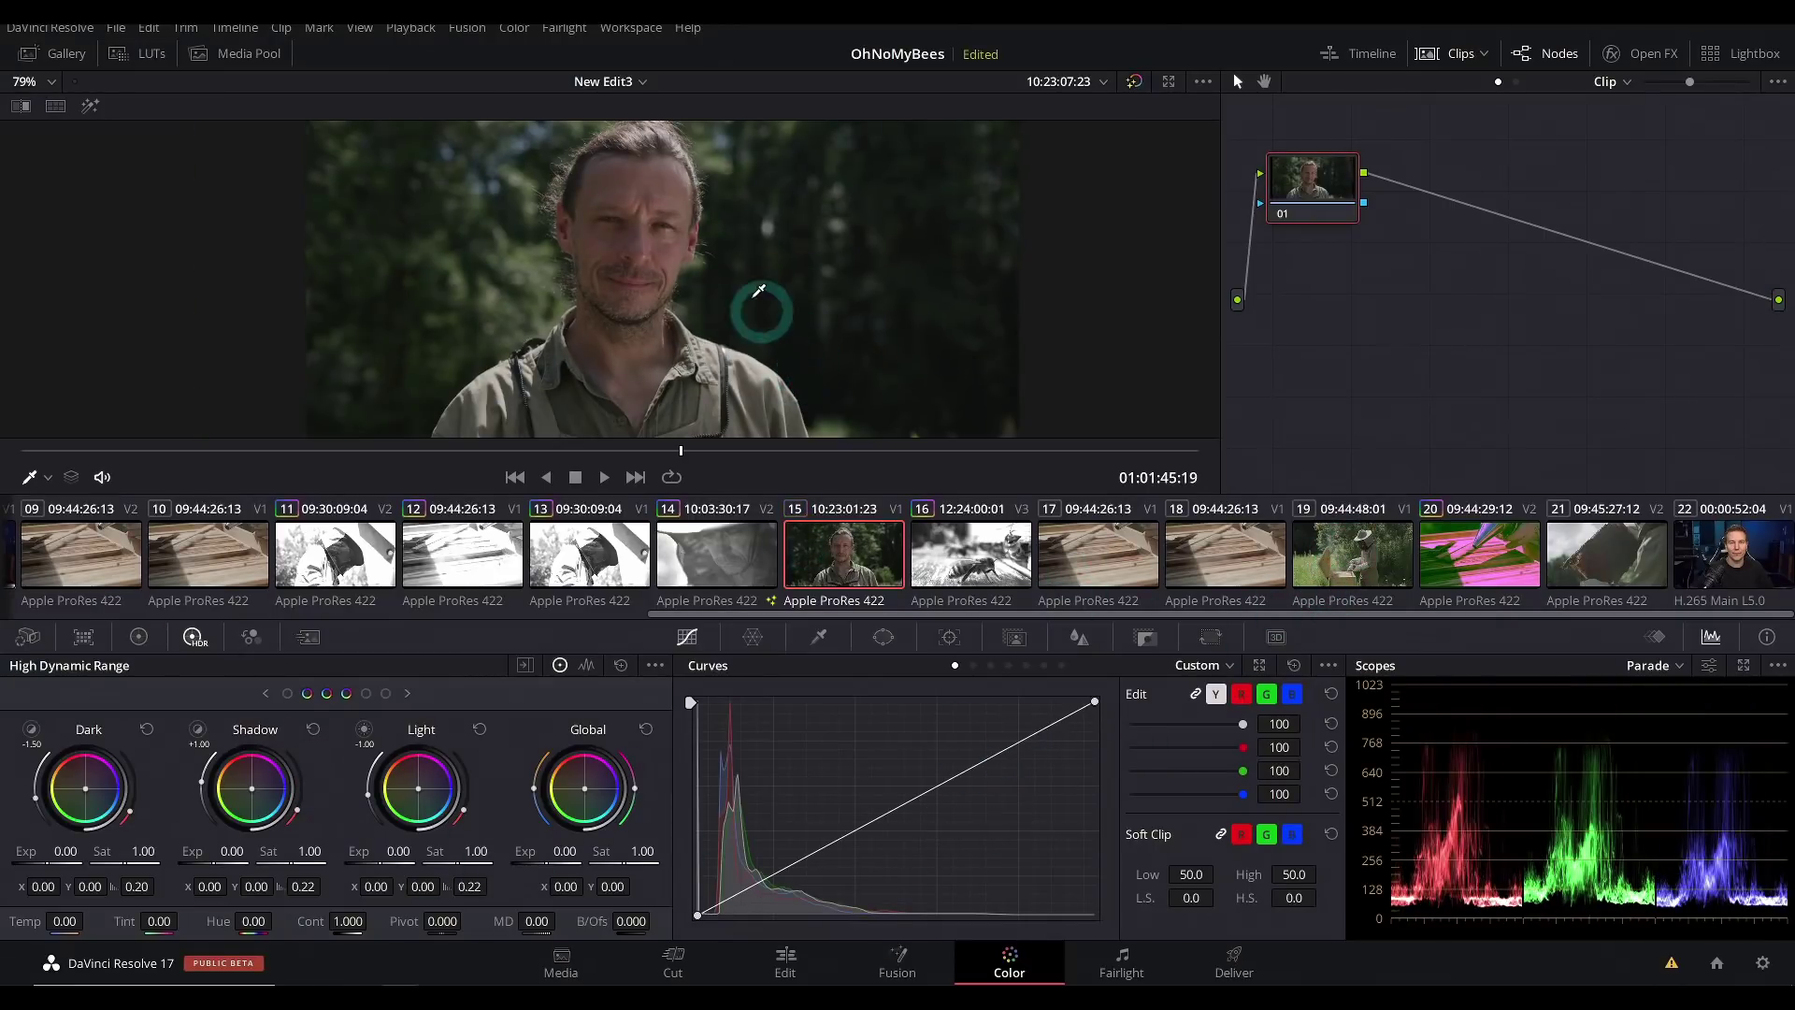
# Step: Draw a Magic Mask person stroke from the man's neck to his chin and track it through the clip
pyautogui.click(1014, 638)
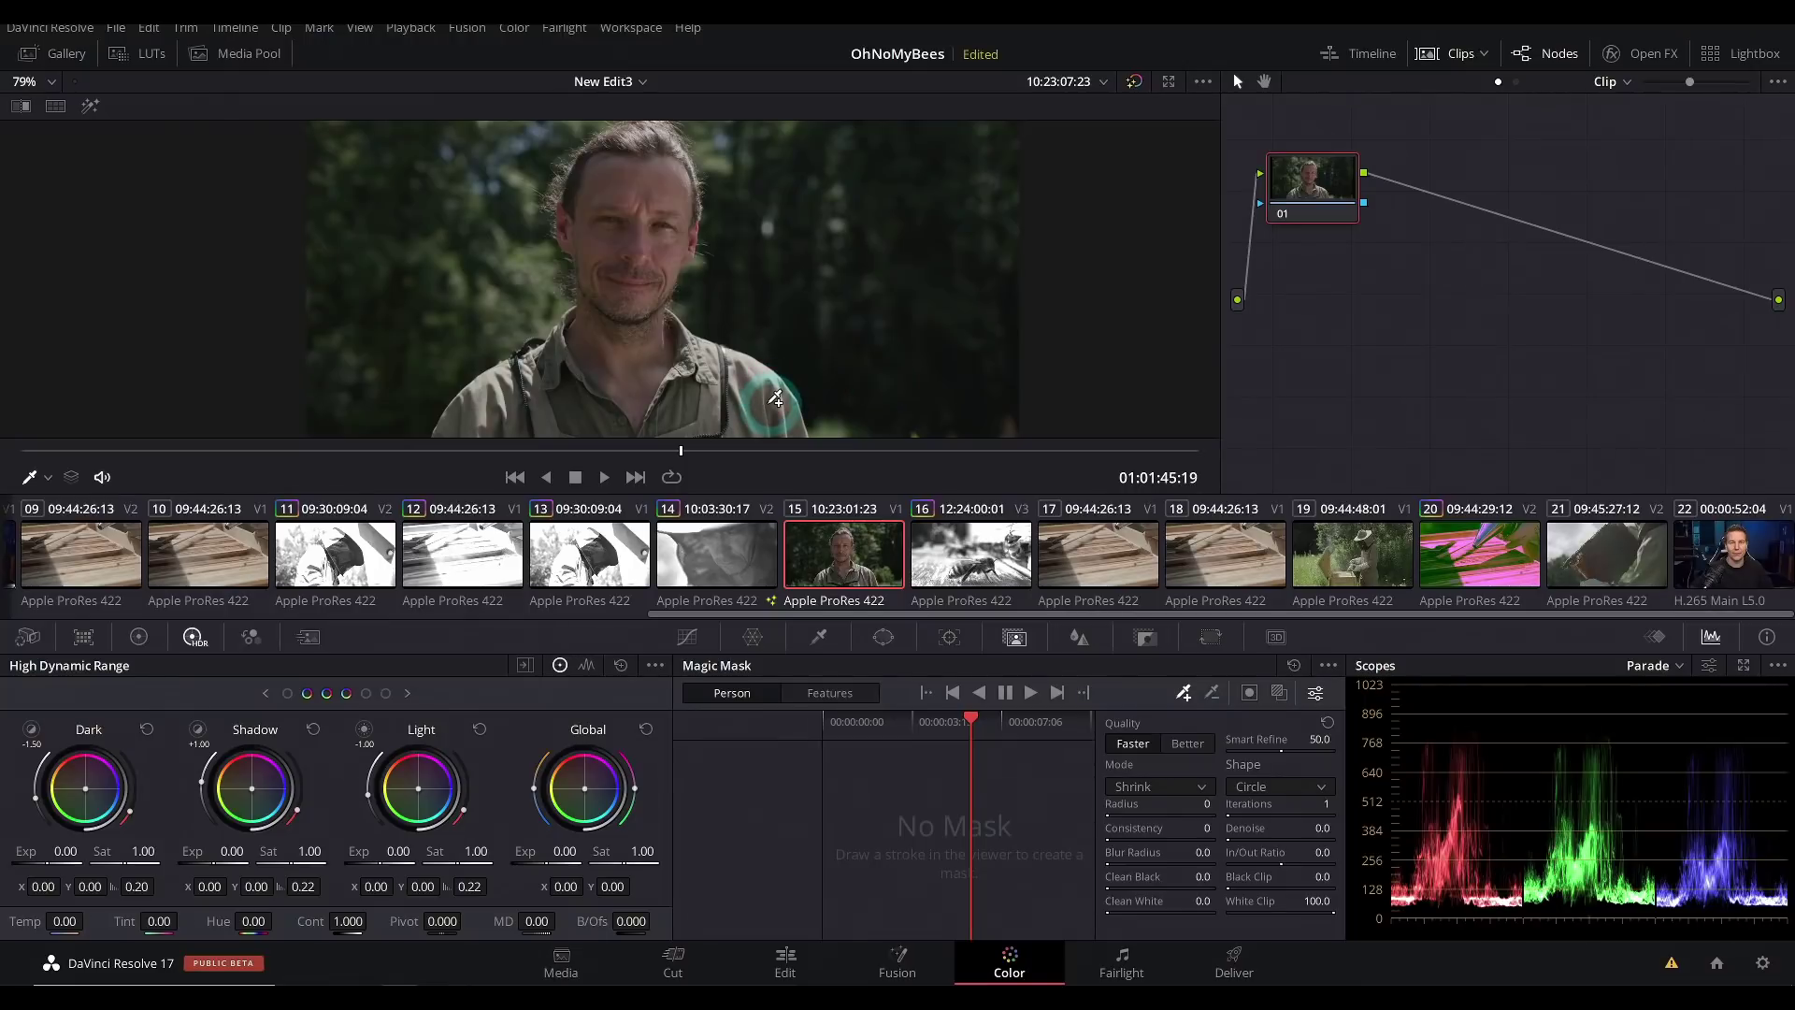
pyautogui.click(1452, 53)
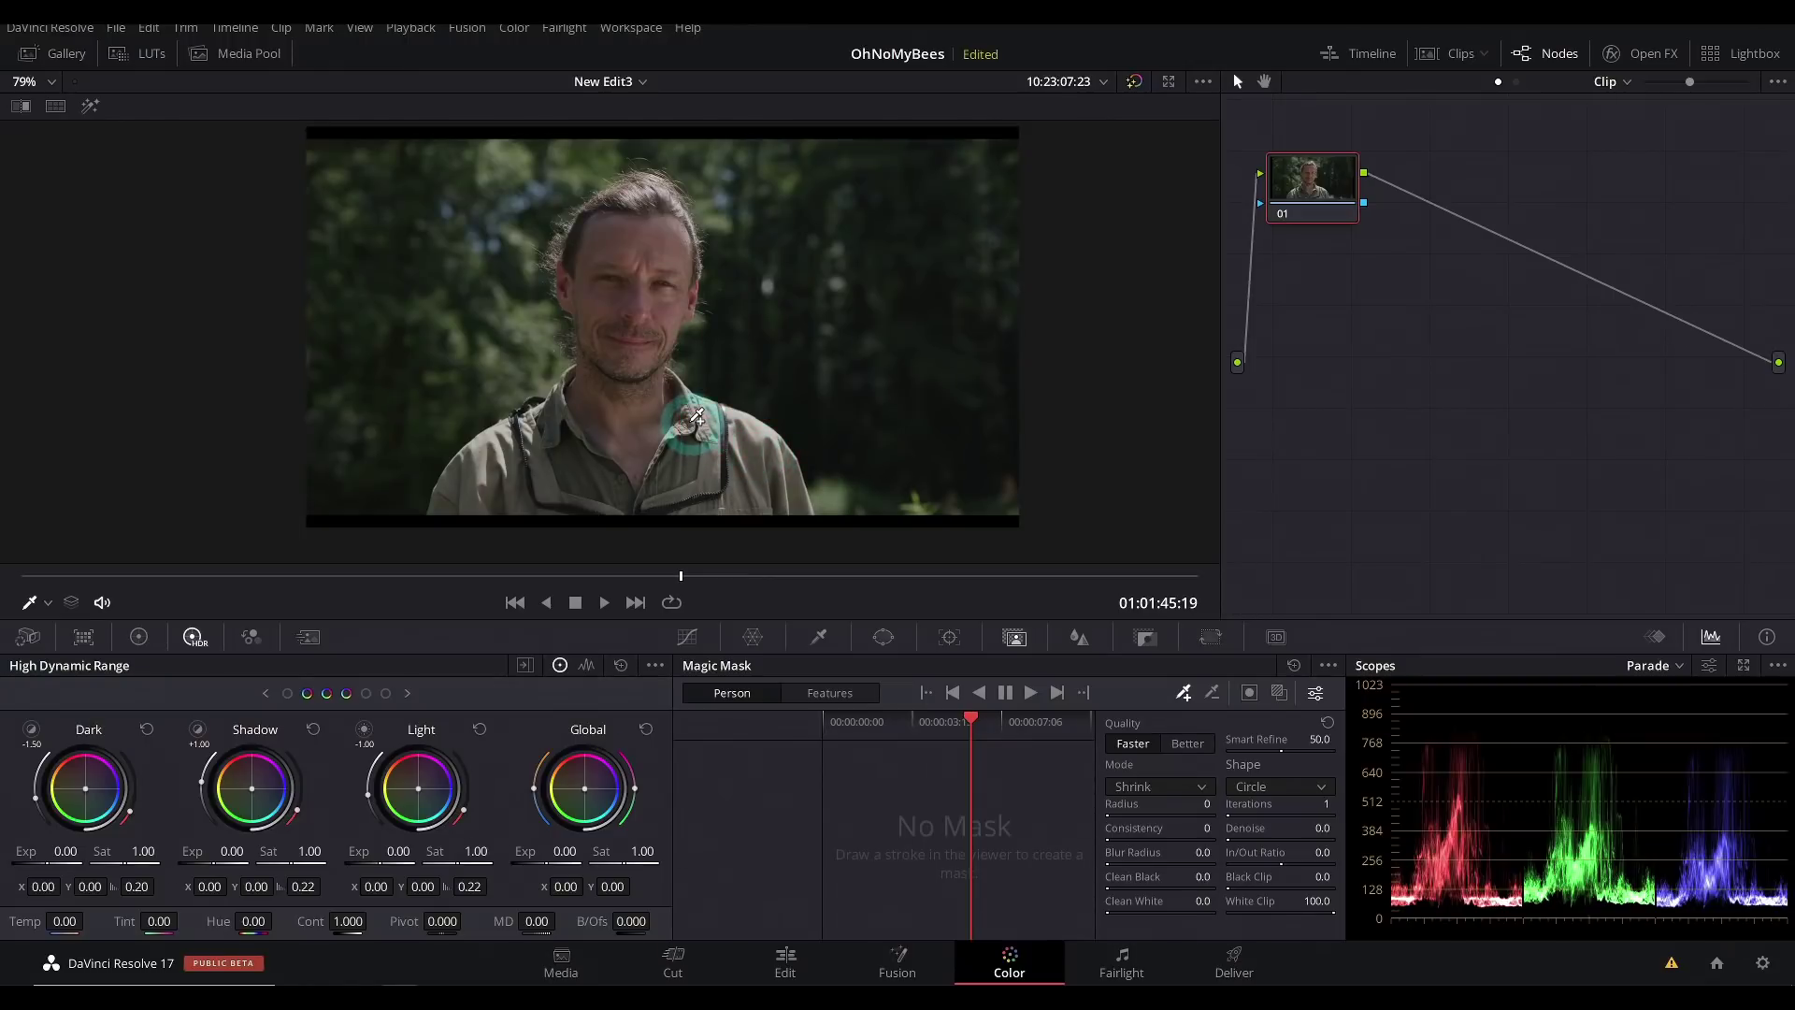
pyautogui.moveTo(632, 404); pyautogui.dragTo(622, 358)
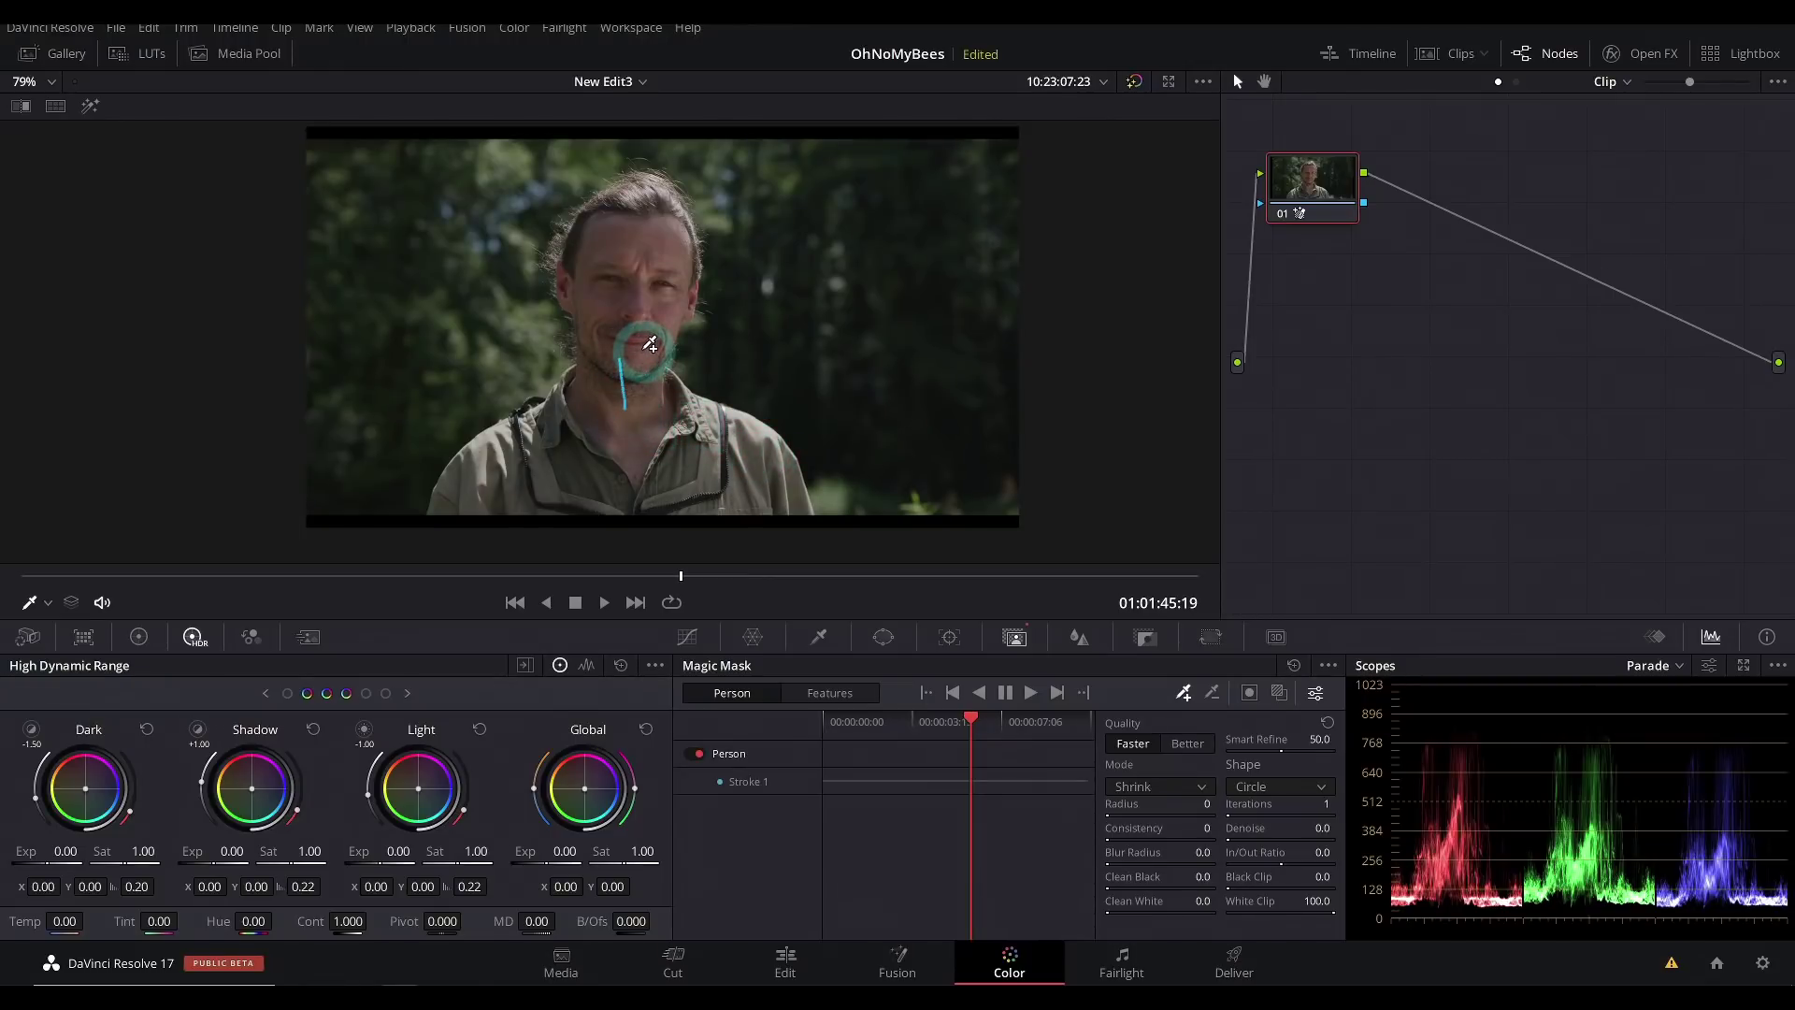
pyautogui.click(1030, 692)
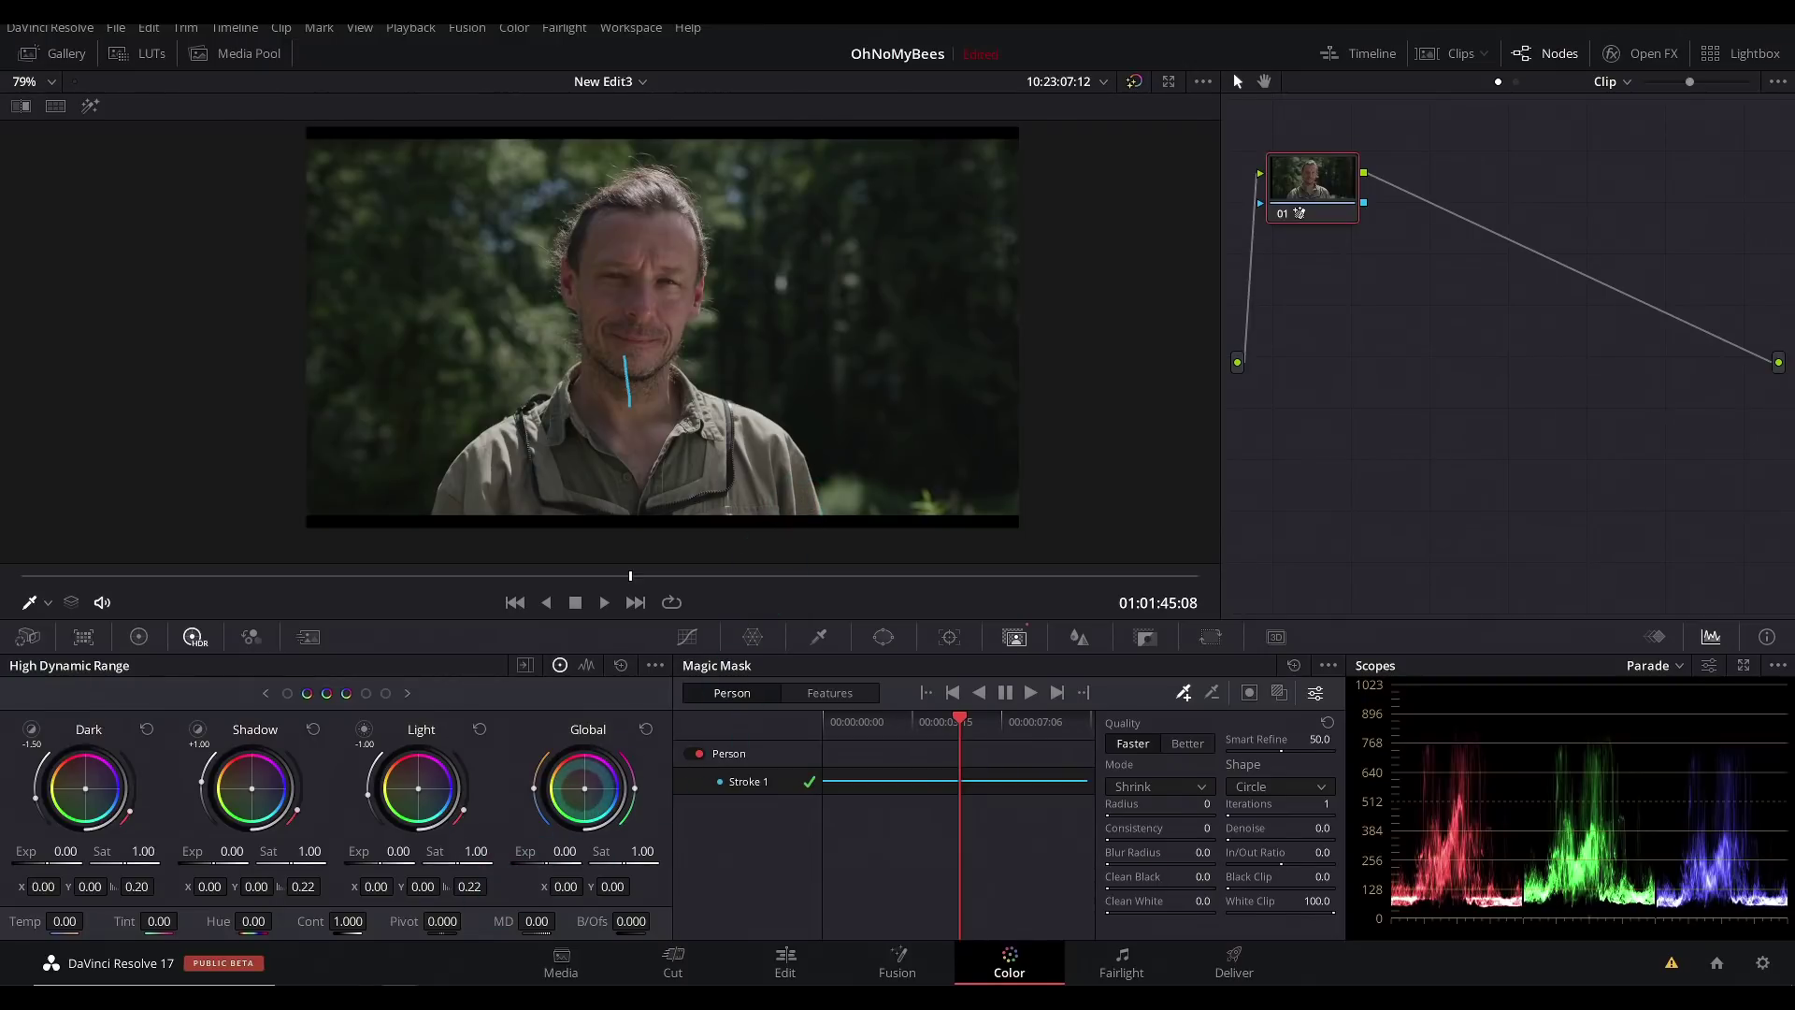
# Step: Tint the masked man purple with the HDR Global wheel at X 0.26, Y 0.25, and scrub through the clip
pyautogui.moveTo(584, 788); pyautogui.dragTo(758, 619)
pyautogui.moveTo(960, 576)
pyautogui.mouseDown()
pyautogui.moveTo(389, 585)
pyautogui.moveTo(946, 578)
pyautogui.mouseUp()
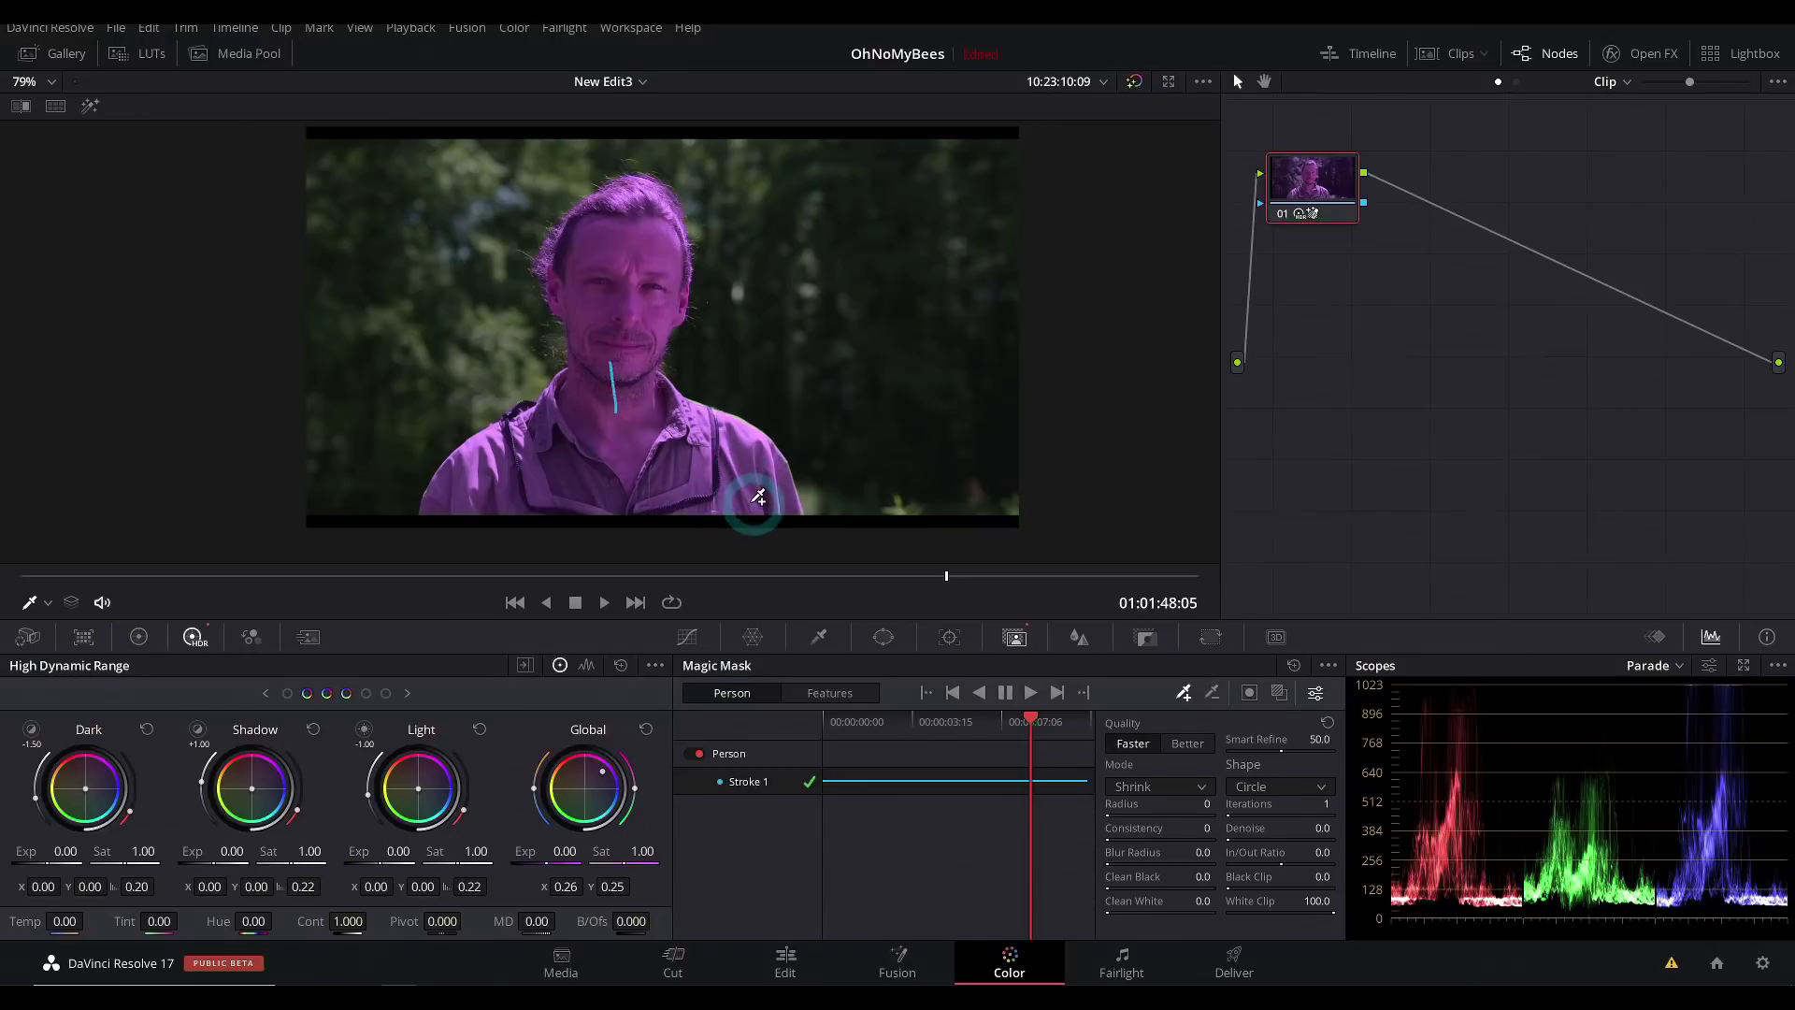
pyautogui.moveTo(946, 575); pyautogui.dragTo(364, 585)
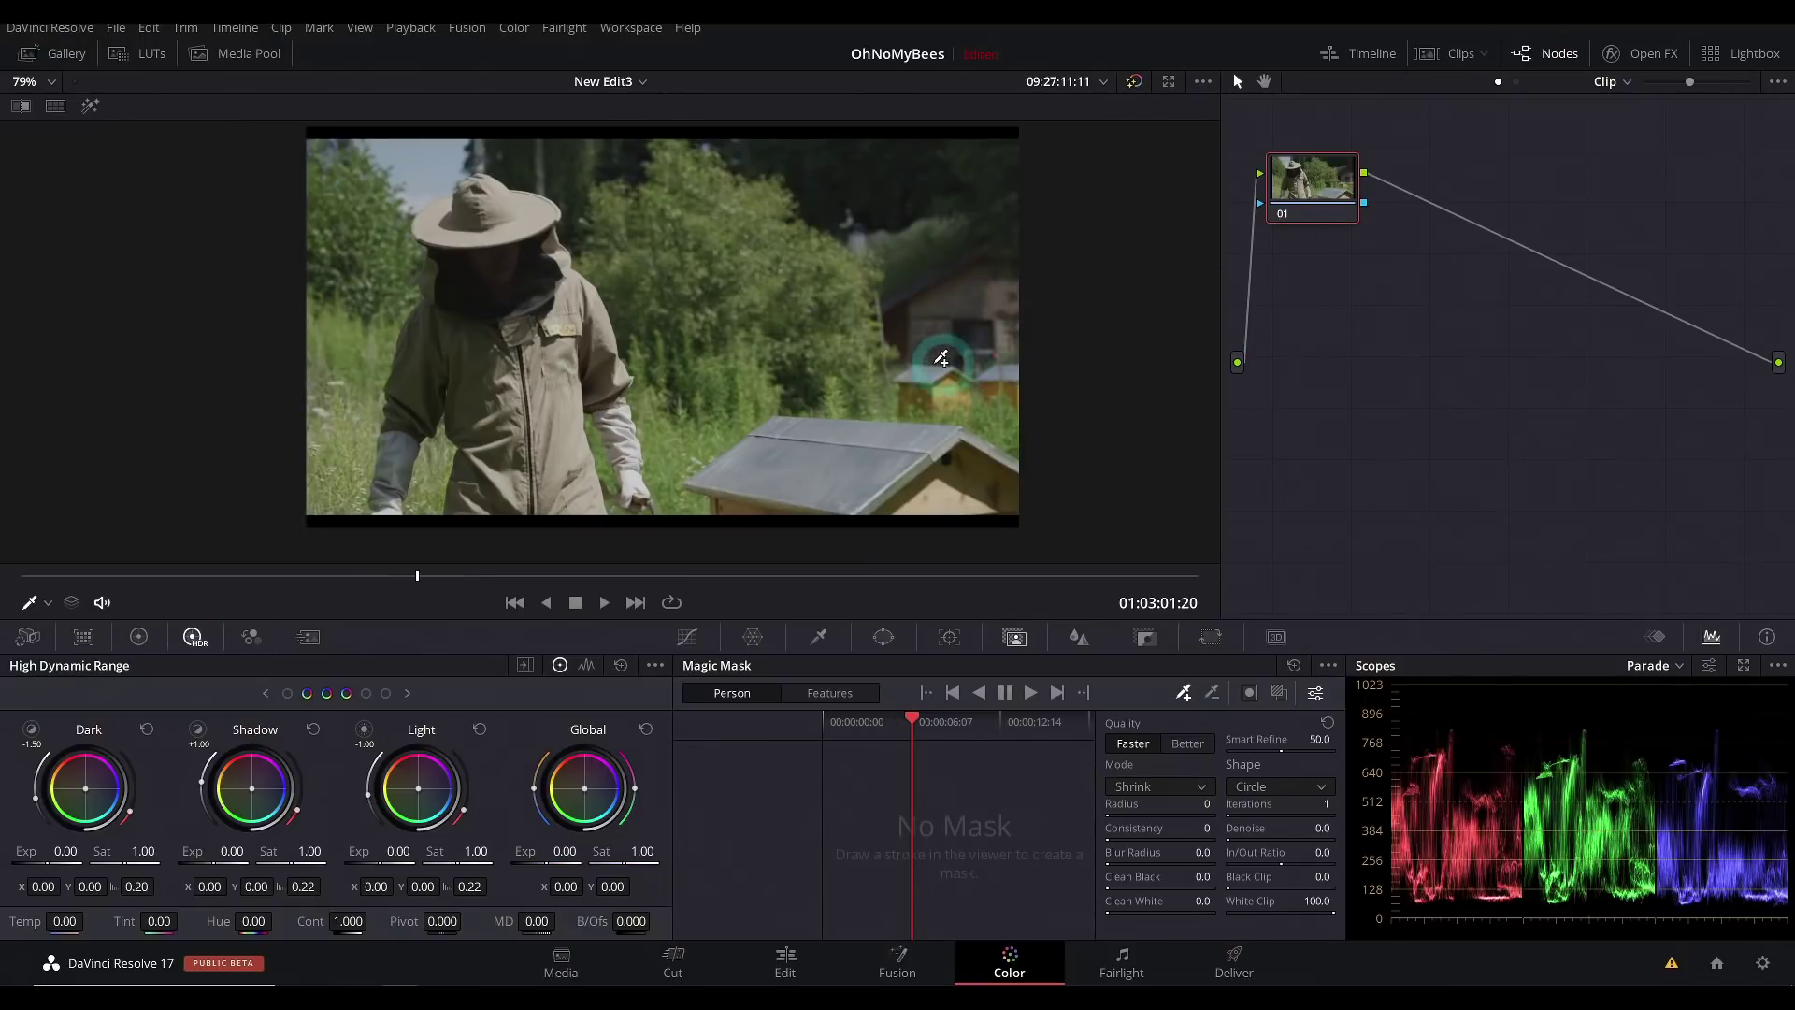
# Step: Open the Color Warper in an expanded window for the beekeeper clip at 01:03:01:20, keeping the beekeeper in view
pyautogui.scroll(2, 944, 363)
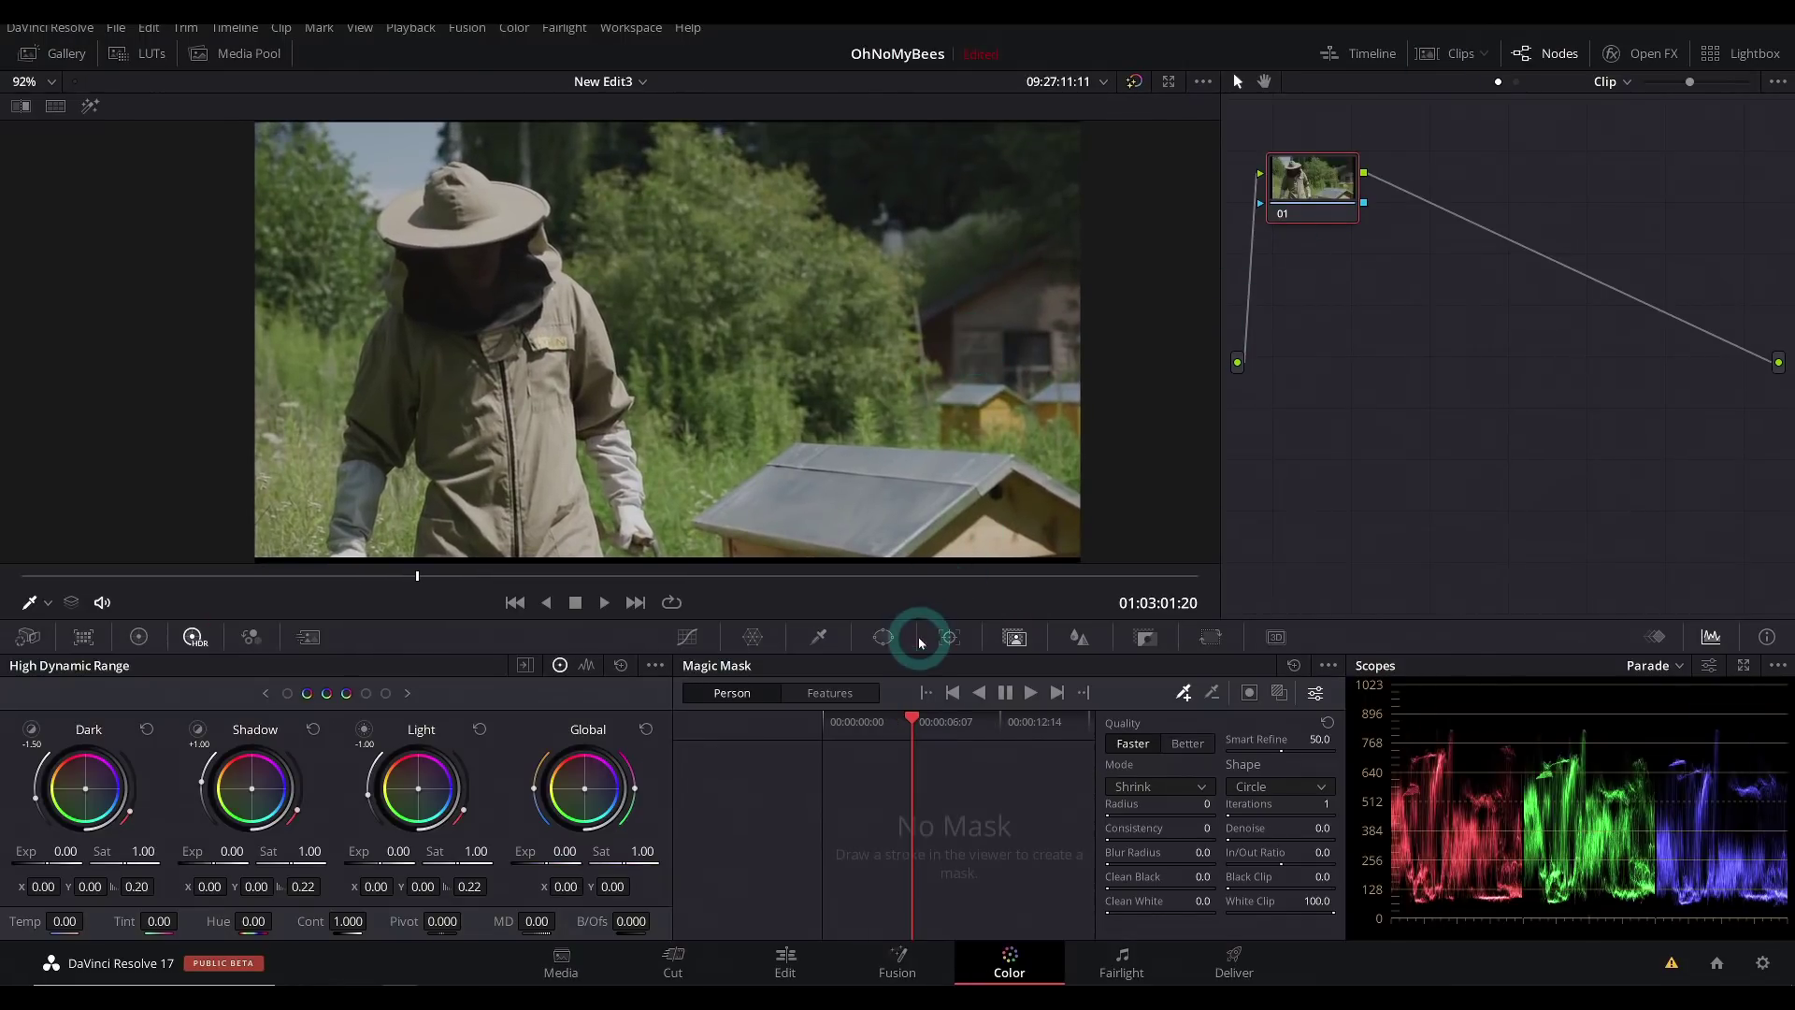
pyautogui.click(751, 639)
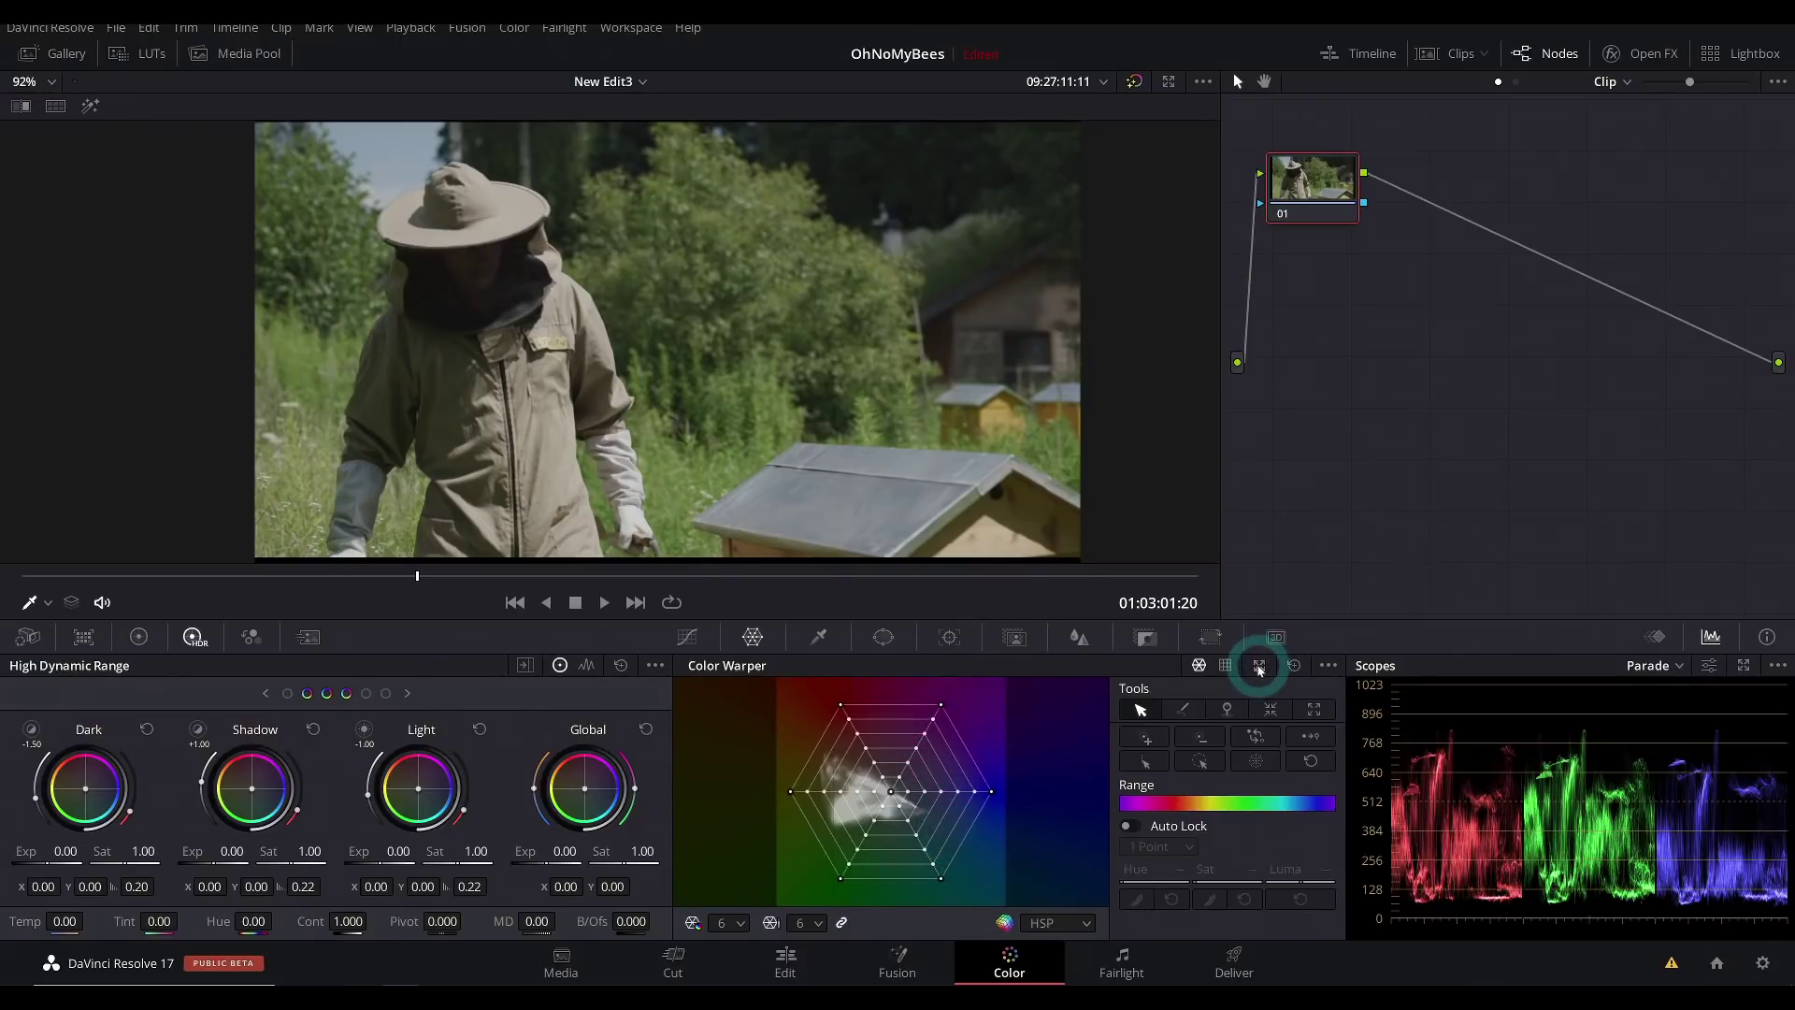
pyautogui.click(1259, 665)
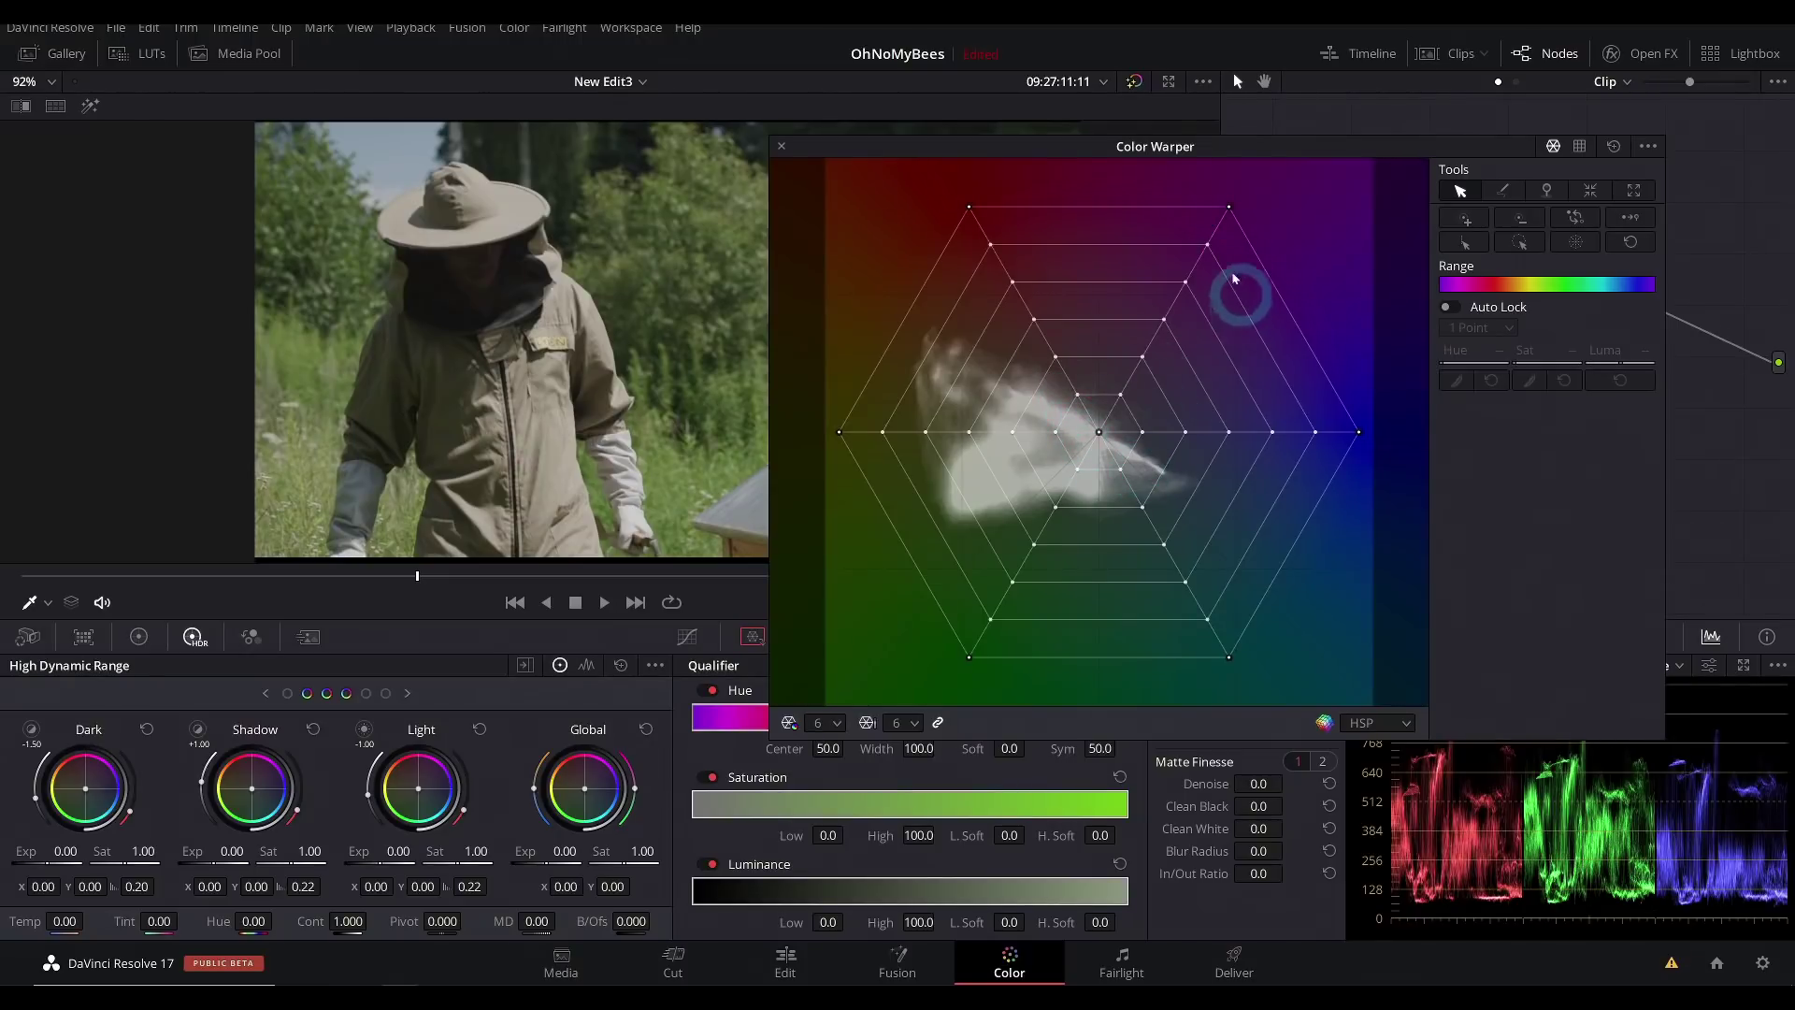
pyautogui.moveTo(689, 351); pyautogui.dragTo(238, 343)
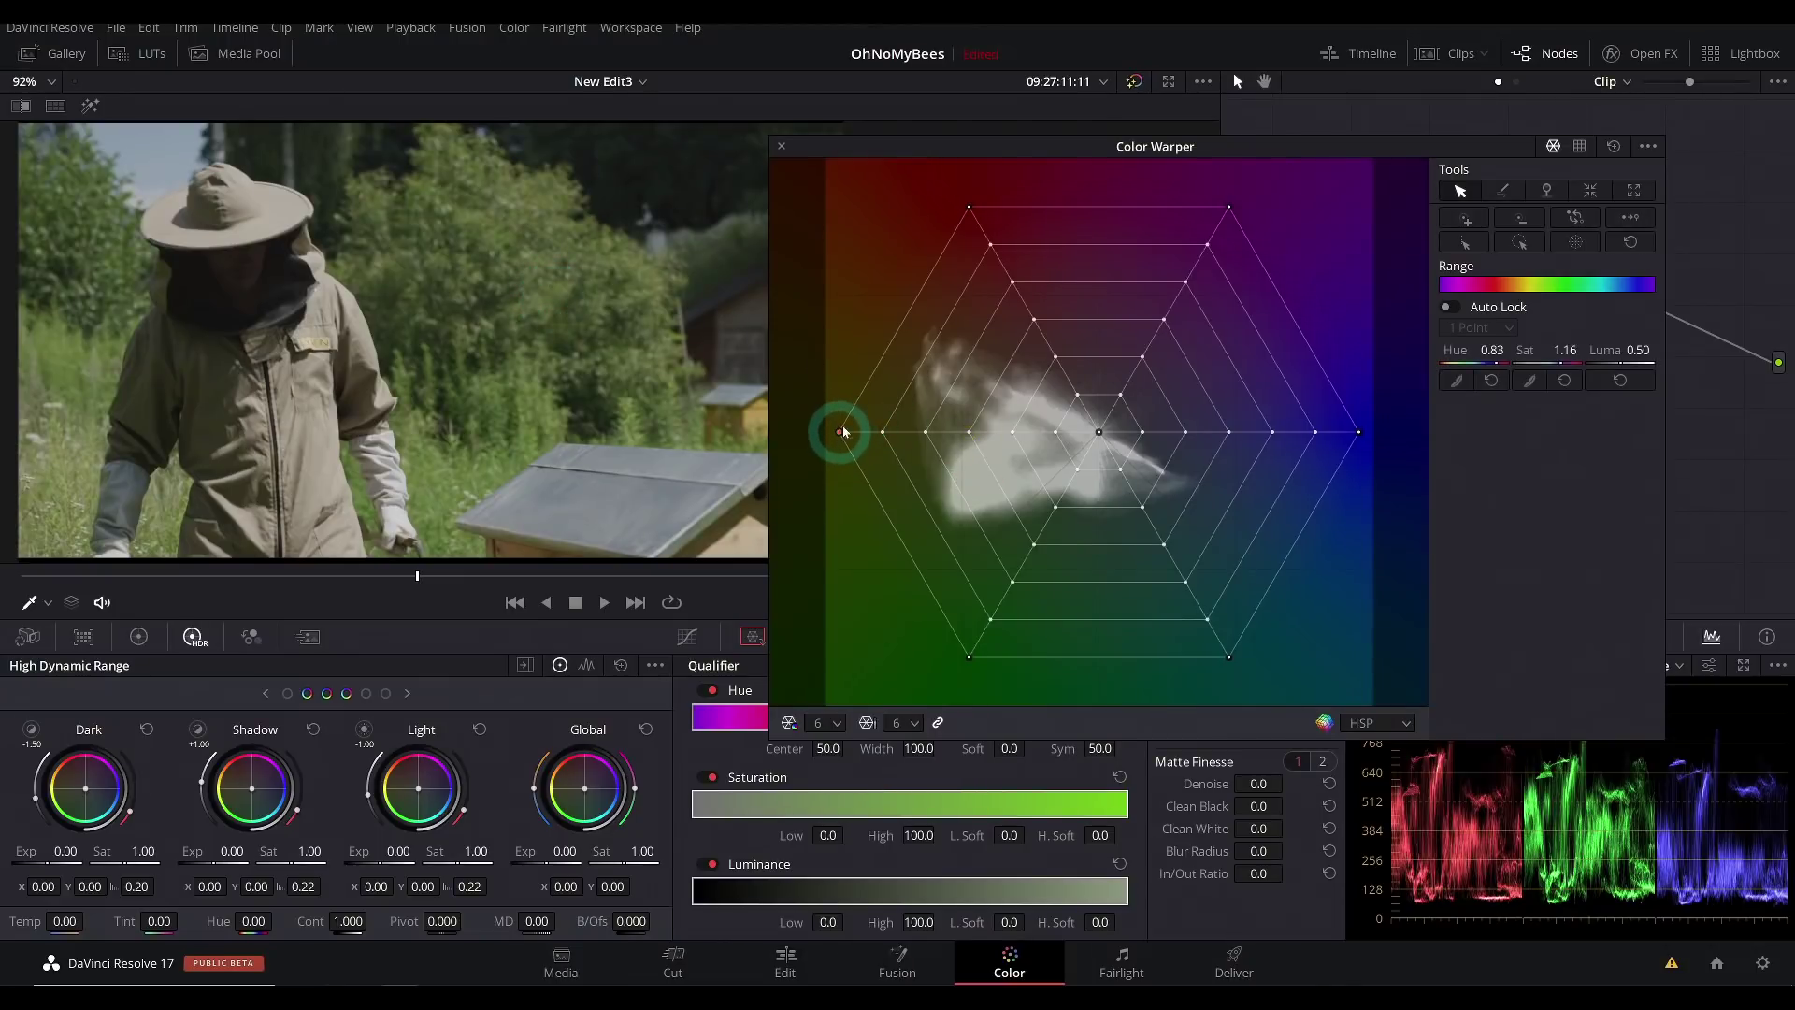
# Step: Warp the outer yellow and green grid points toward red and yellow, and pull an inner point deeper into red at Hue 0.99, Sat 0.92
pyautogui.moveTo(842, 431); pyautogui.dragTo(1059, 204)
pyautogui.moveTo(969, 657); pyautogui.dragTo(939, 442)
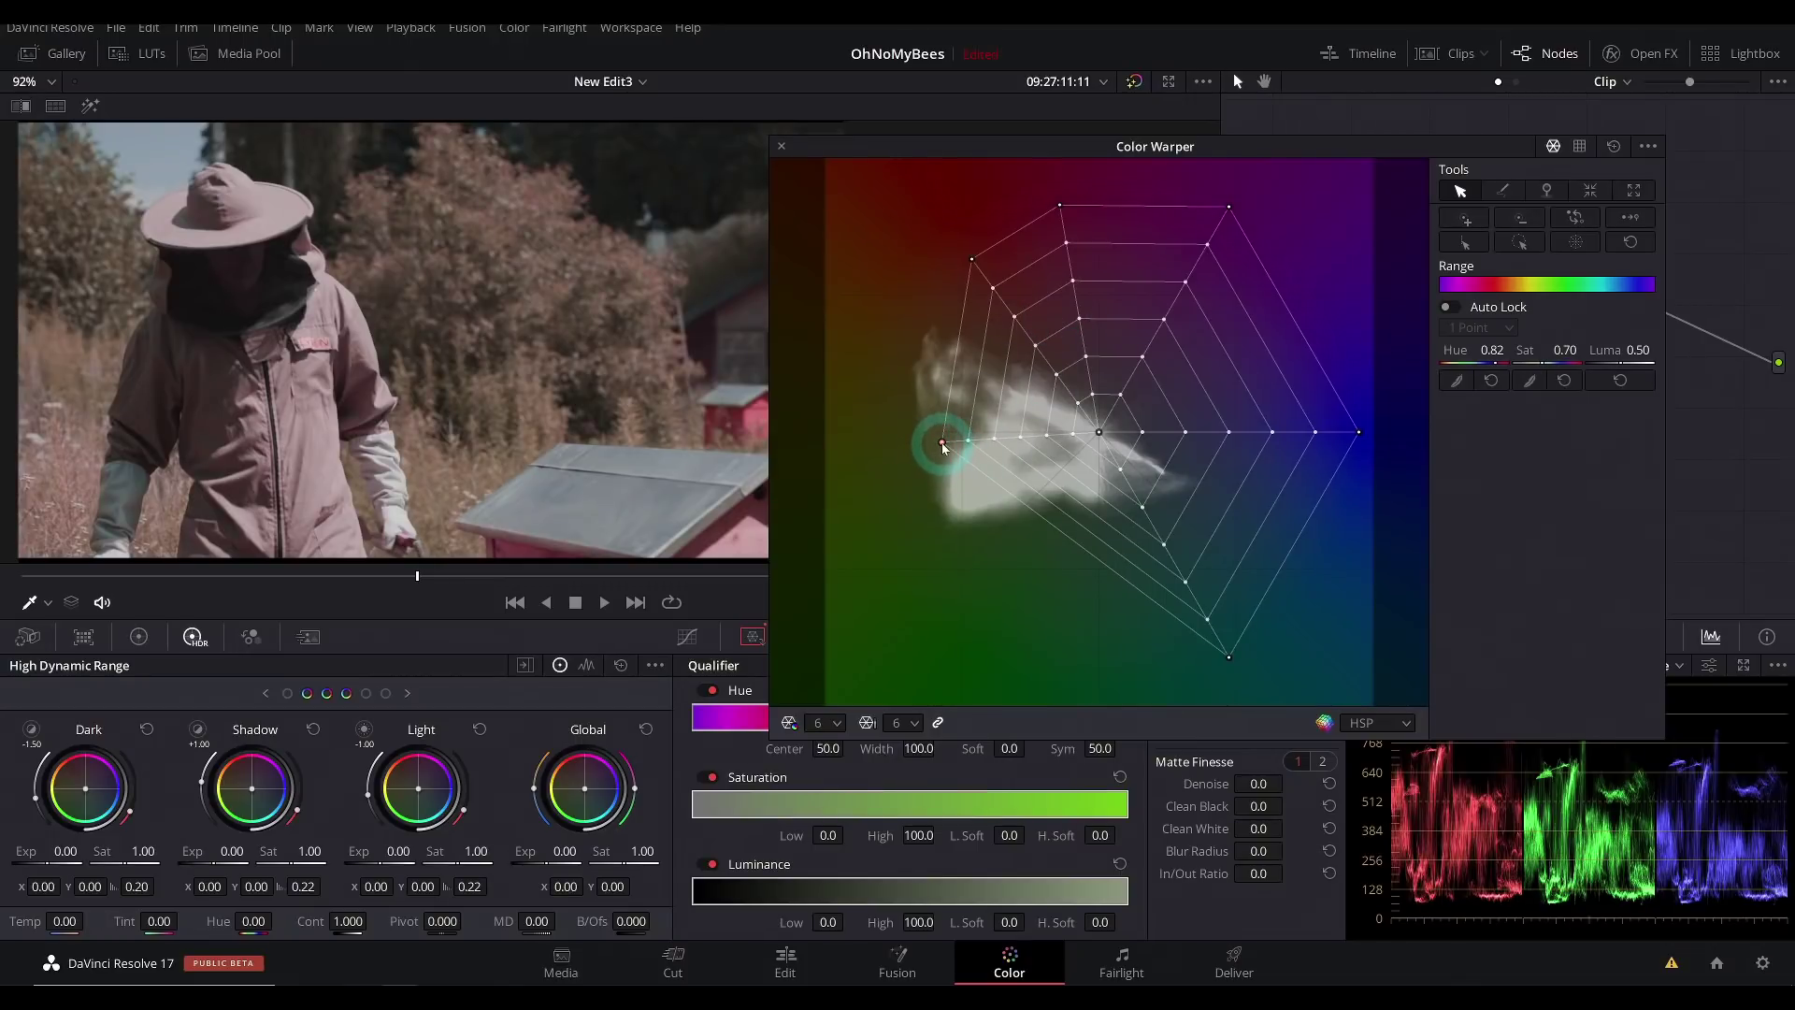
pyautogui.moveTo(942, 447); pyautogui.dragTo(840, 452)
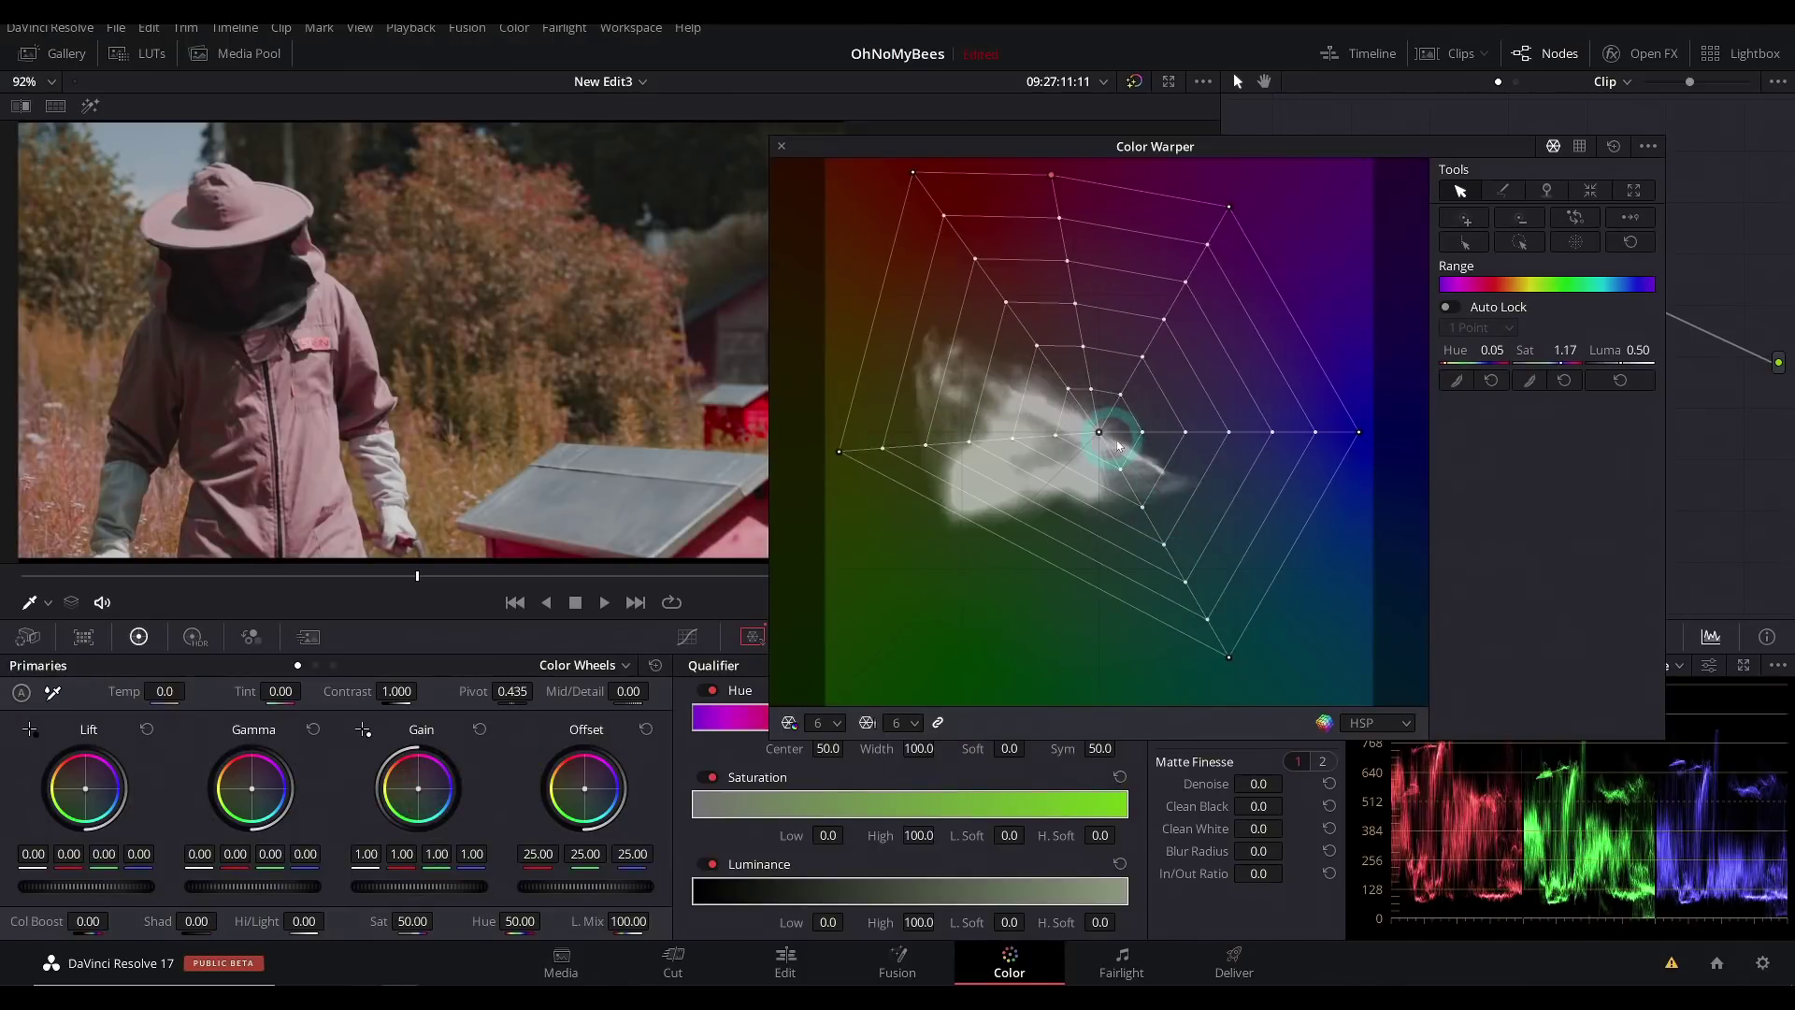
pyautogui.moveTo(1078, 428); pyautogui.dragTo(1024, 374)
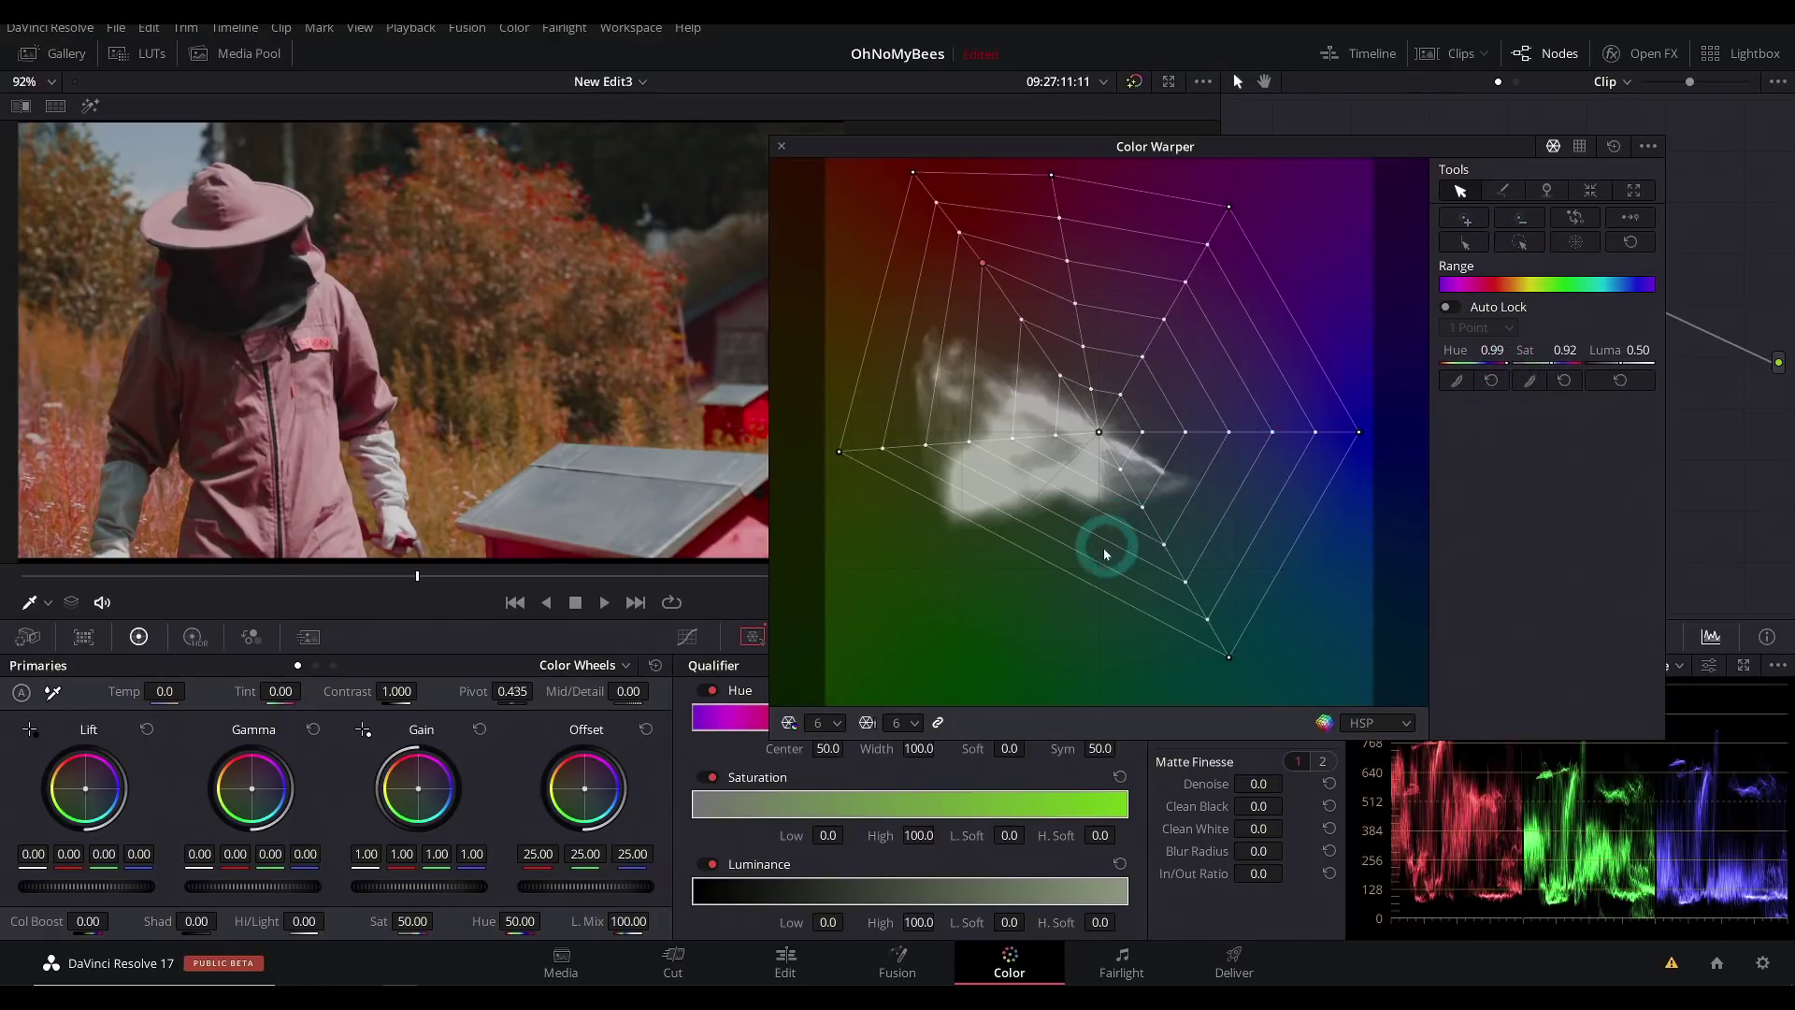
# Step: Reset the Color Warper, try shifting the sampled bush green toward pink at Hue 0.04, Sat 0.25, and reset the grid again
pyautogui.click(1613, 146)
pyautogui.click(1096, 435)
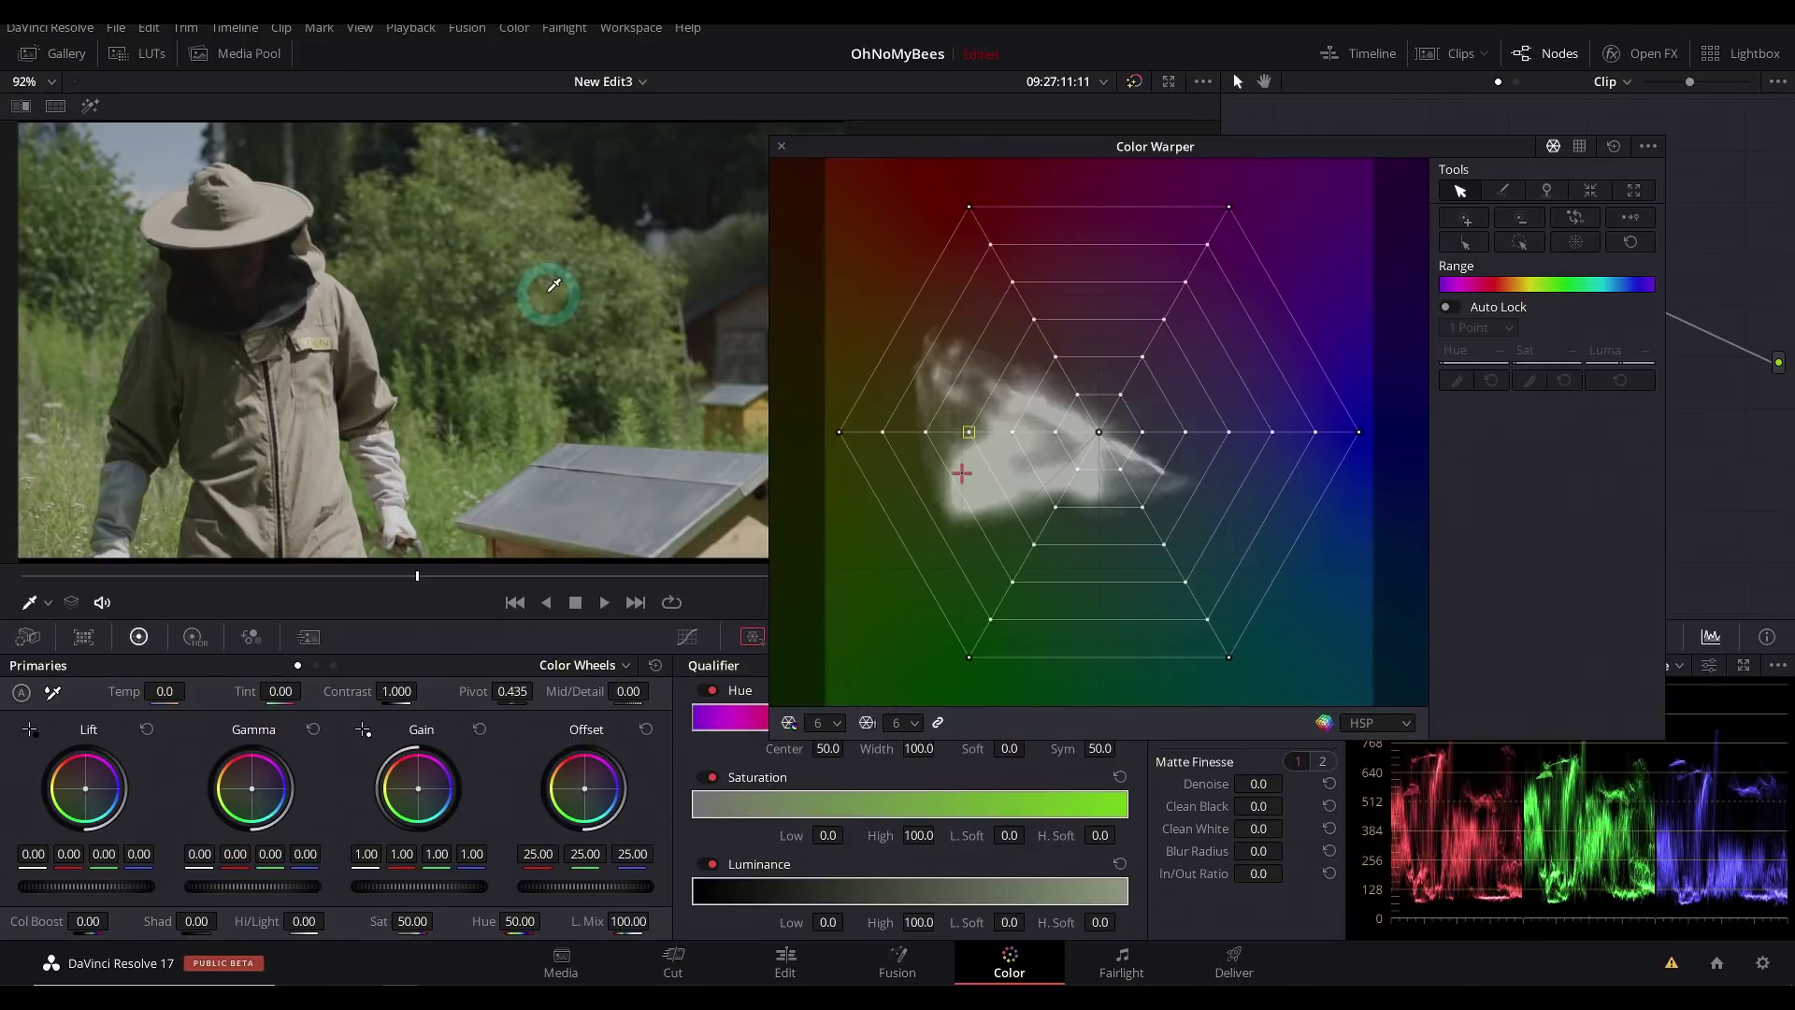
pyautogui.moveTo(554, 284)
pyautogui.mouseDown()
pyautogui.moveTo(559, 310)
pyautogui.moveTo(530, 289)
pyautogui.moveTo(561, 289)
pyautogui.moveTo(547, 283)
pyautogui.mouseUp()
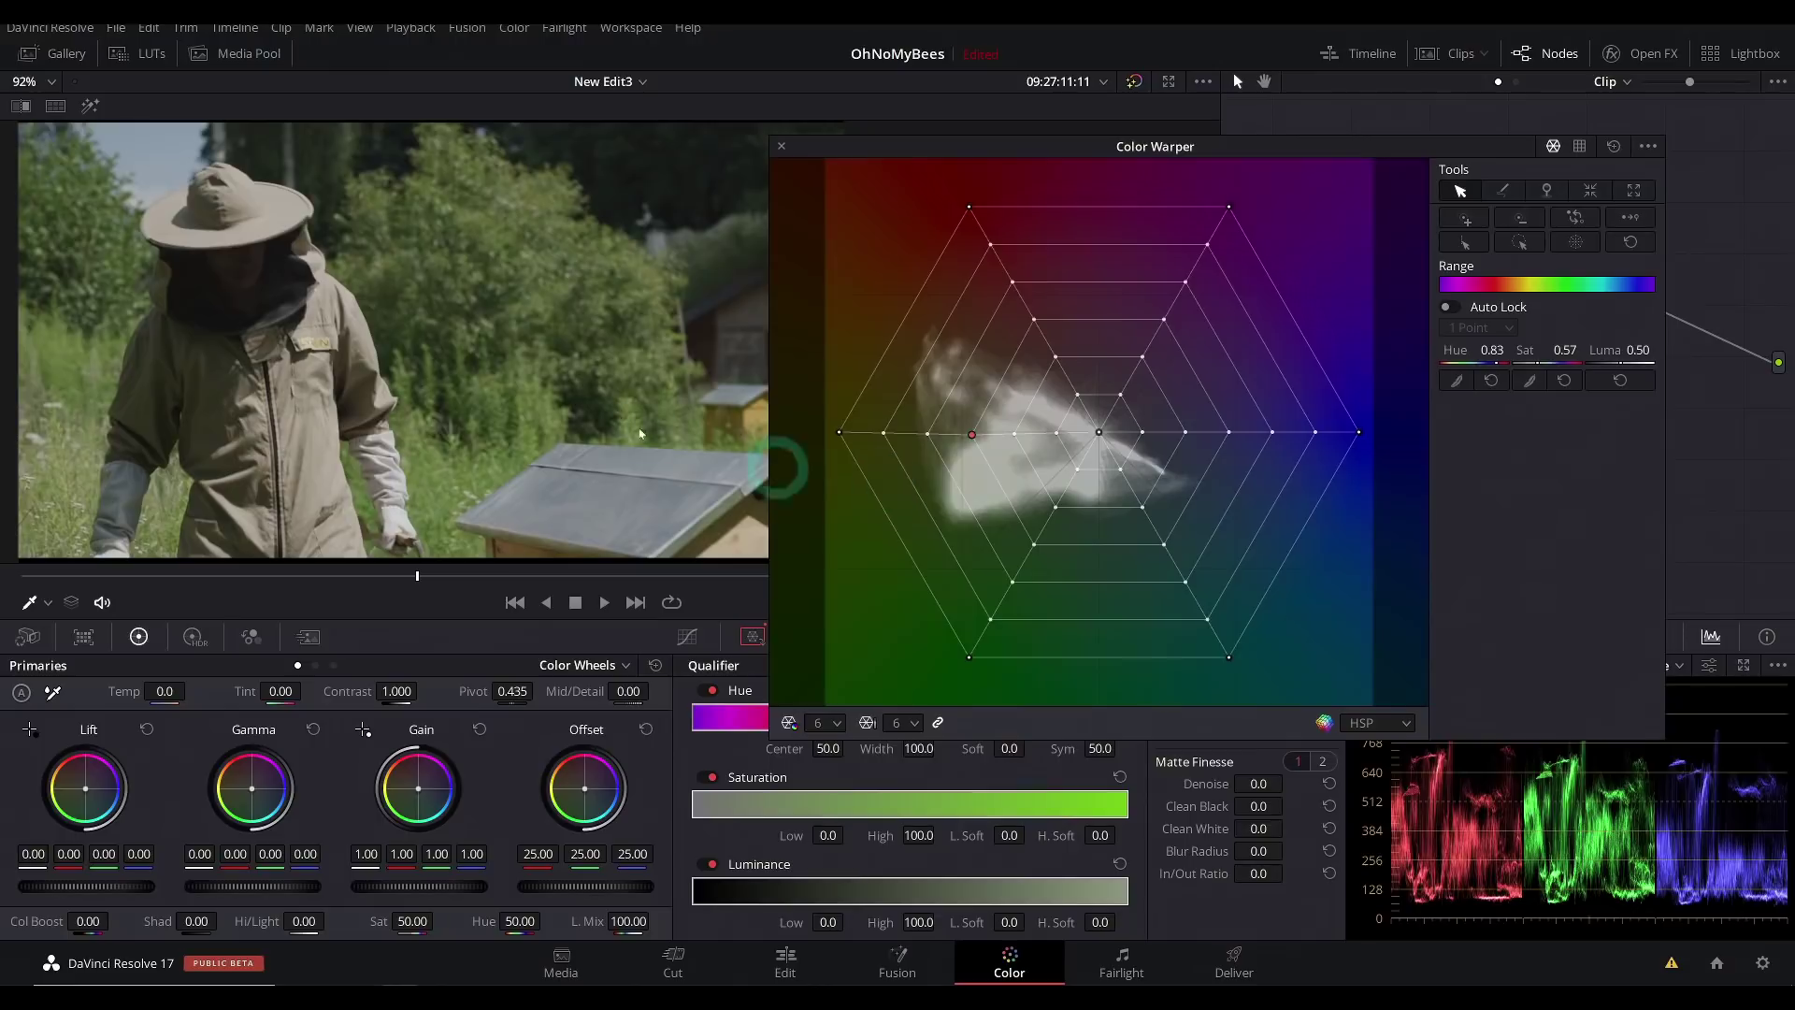
pyautogui.moveTo(509, 240); pyautogui.dragTo(620, 183)
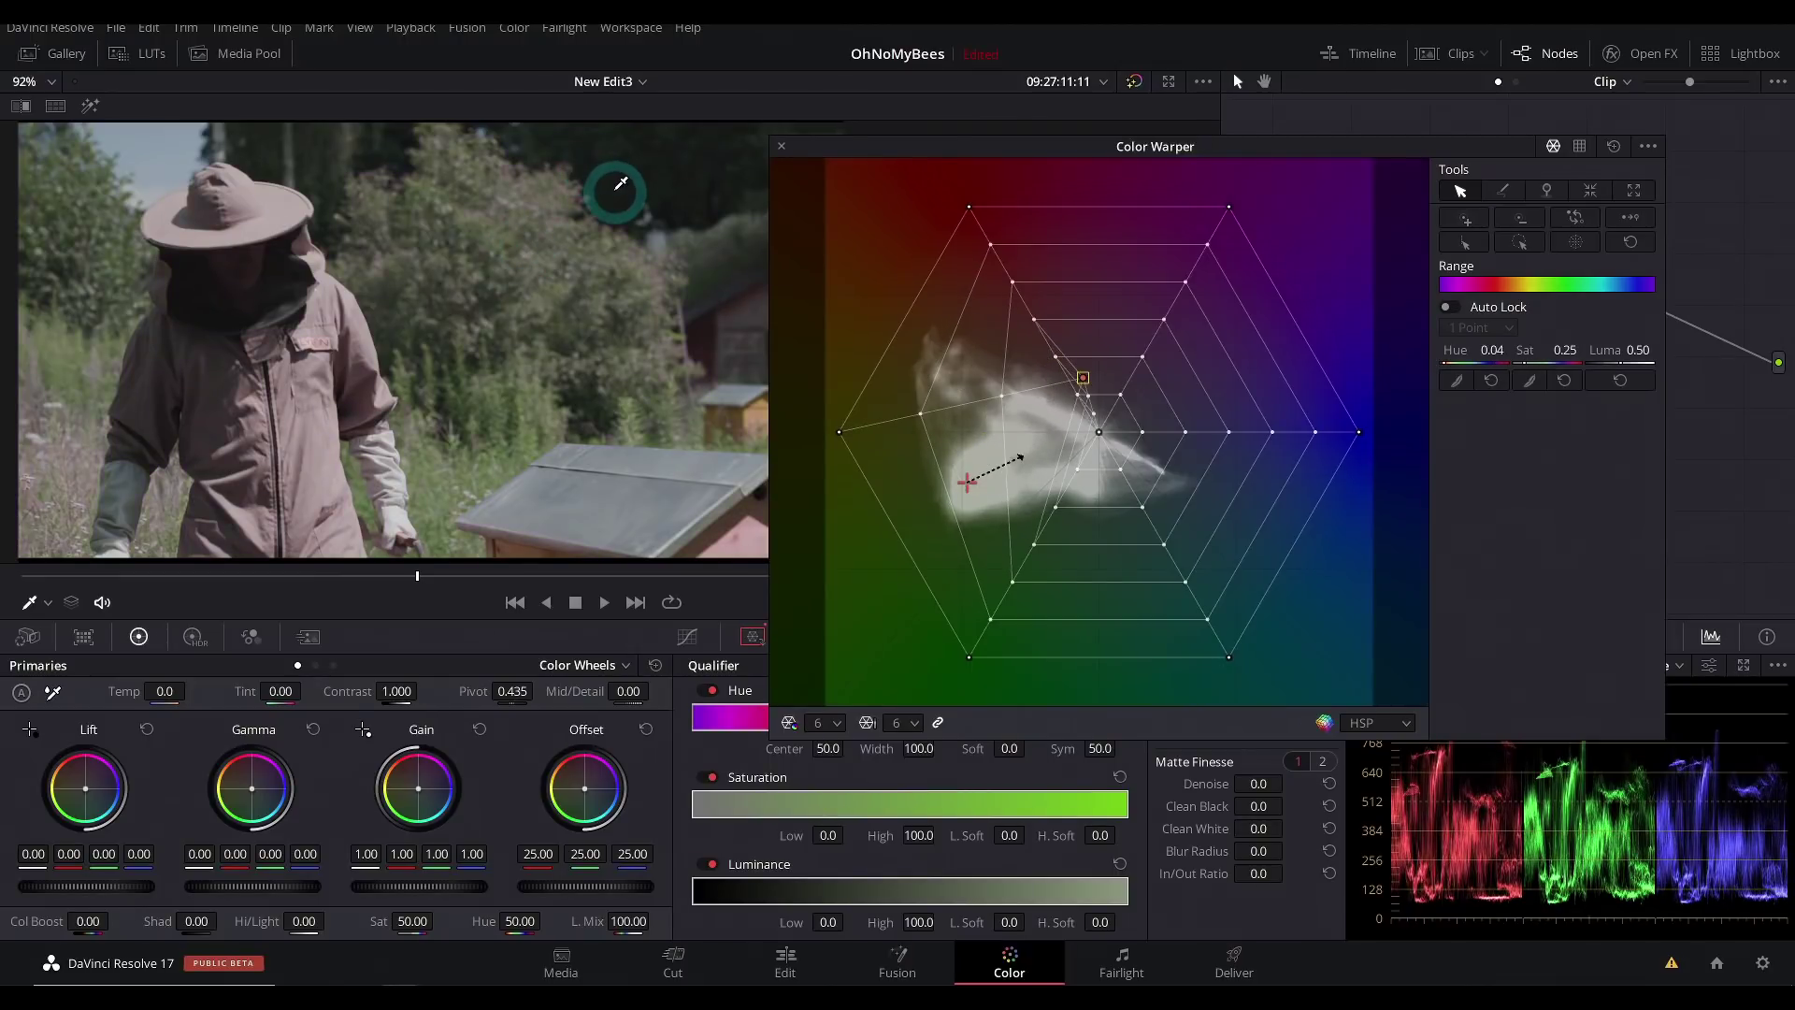
pyautogui.click(1614, 146)
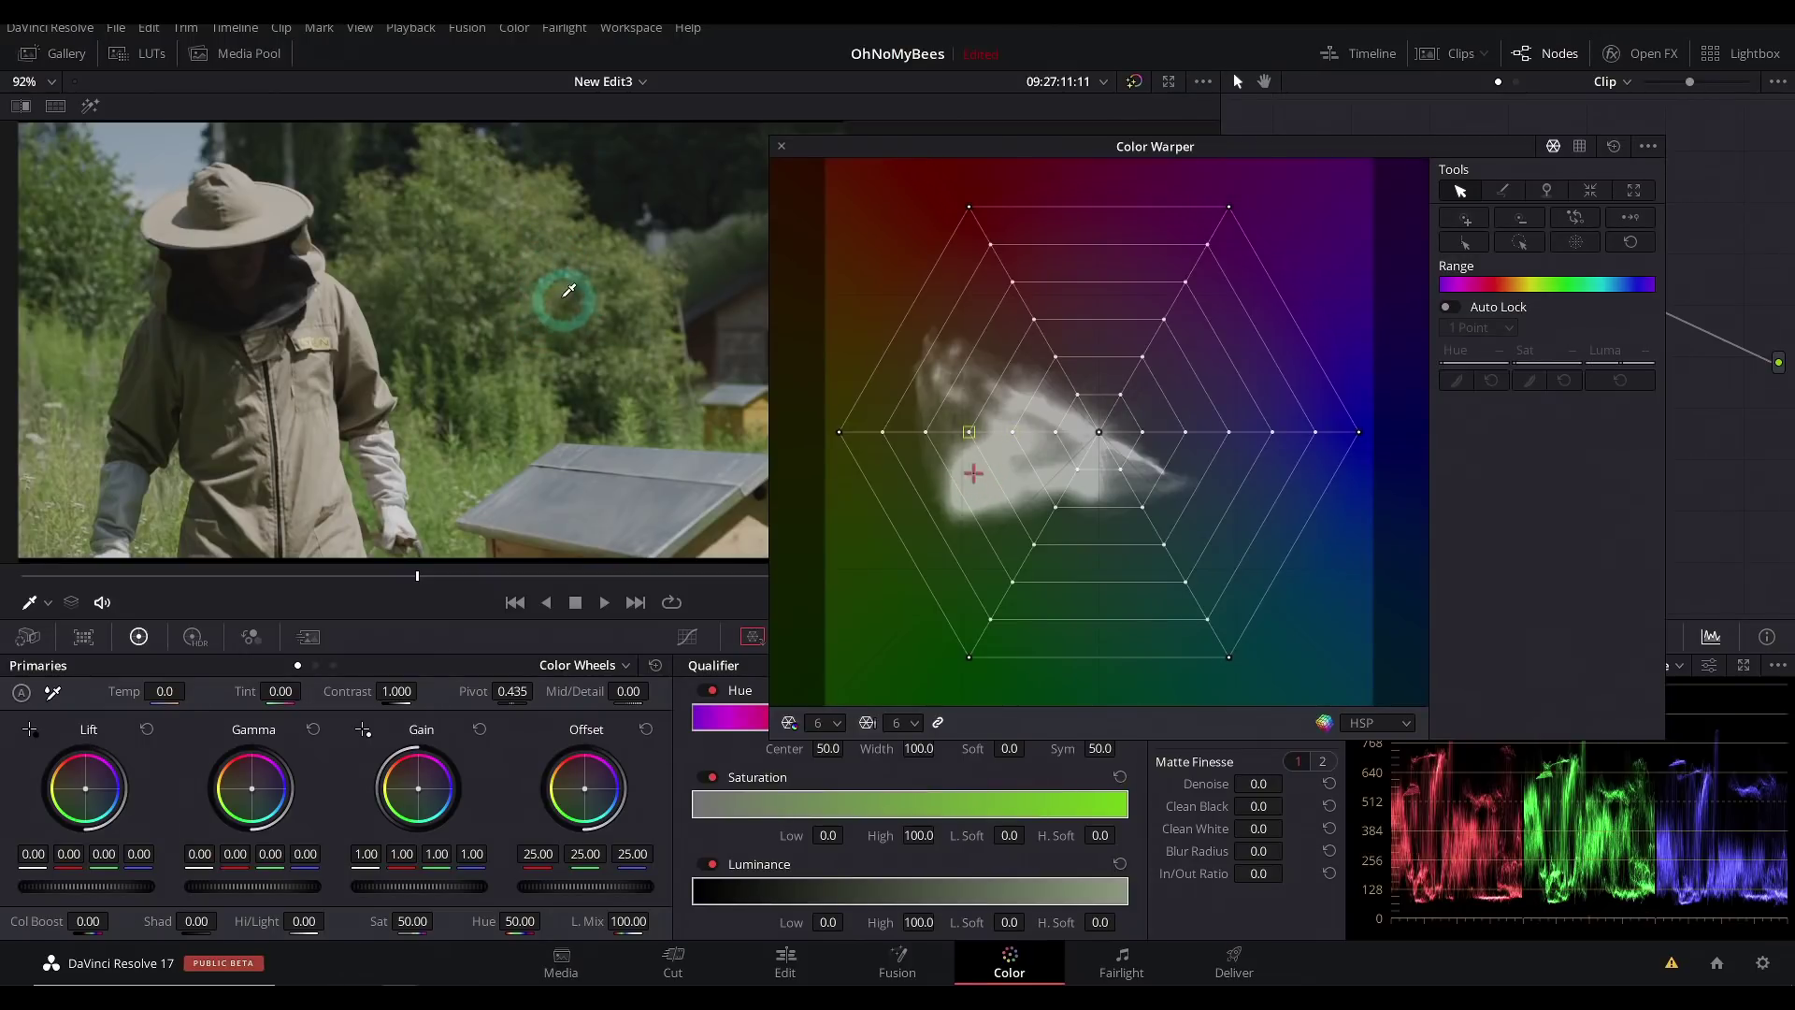
# Step: Try warping colors sampled from the image, saturating the foliage and shifting the jacket and yellow beehives toward orange at Hue 0.96, Sat 0.83
pyautogui.moveTo(970, 489); pyautogui.dragTo(949, 489)
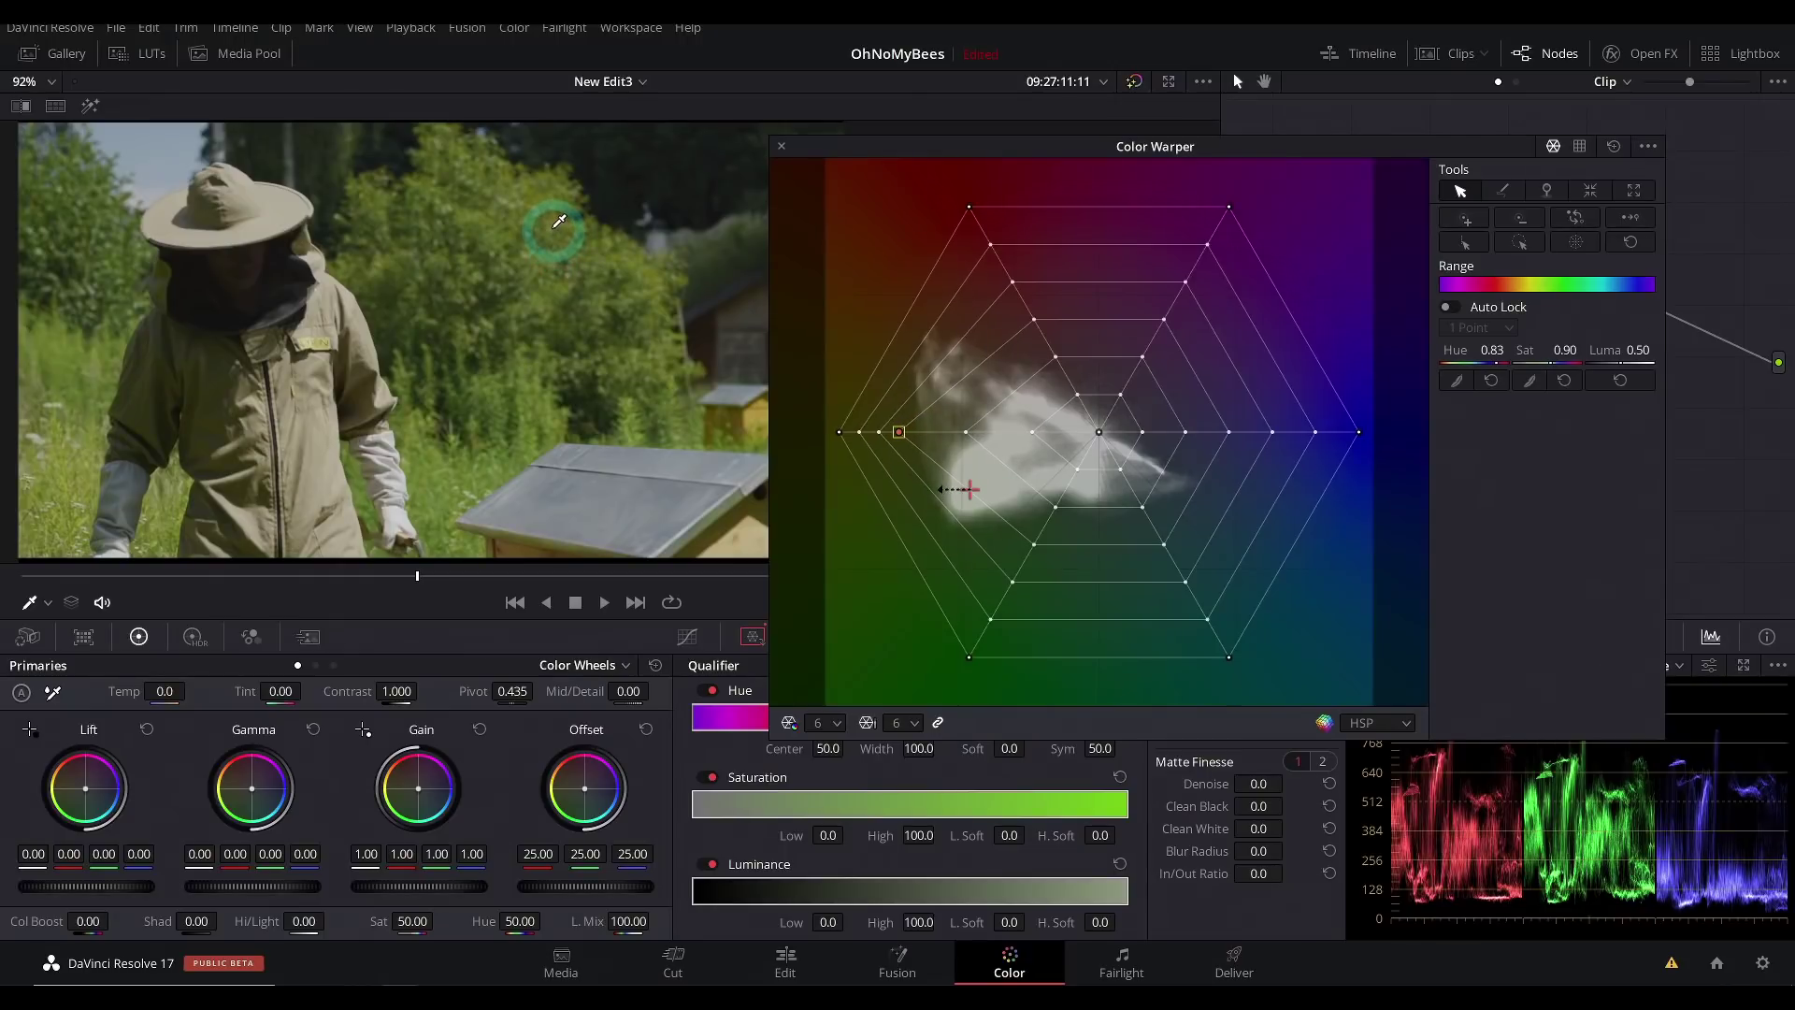
pyautogui.moveTo(969, 489)
pyautogui.mouseDown()
pyautogui.moveTo(997, 458)
pyautogui.moveTo(969, 503)
pyautogui.moveTo(986, 440)
pyautogui.moveTo(965, 506)
pyautogui.moveTo(1000, 438)
pyautogui.moveTo(954, 496)
pyautogui.mouseUp()
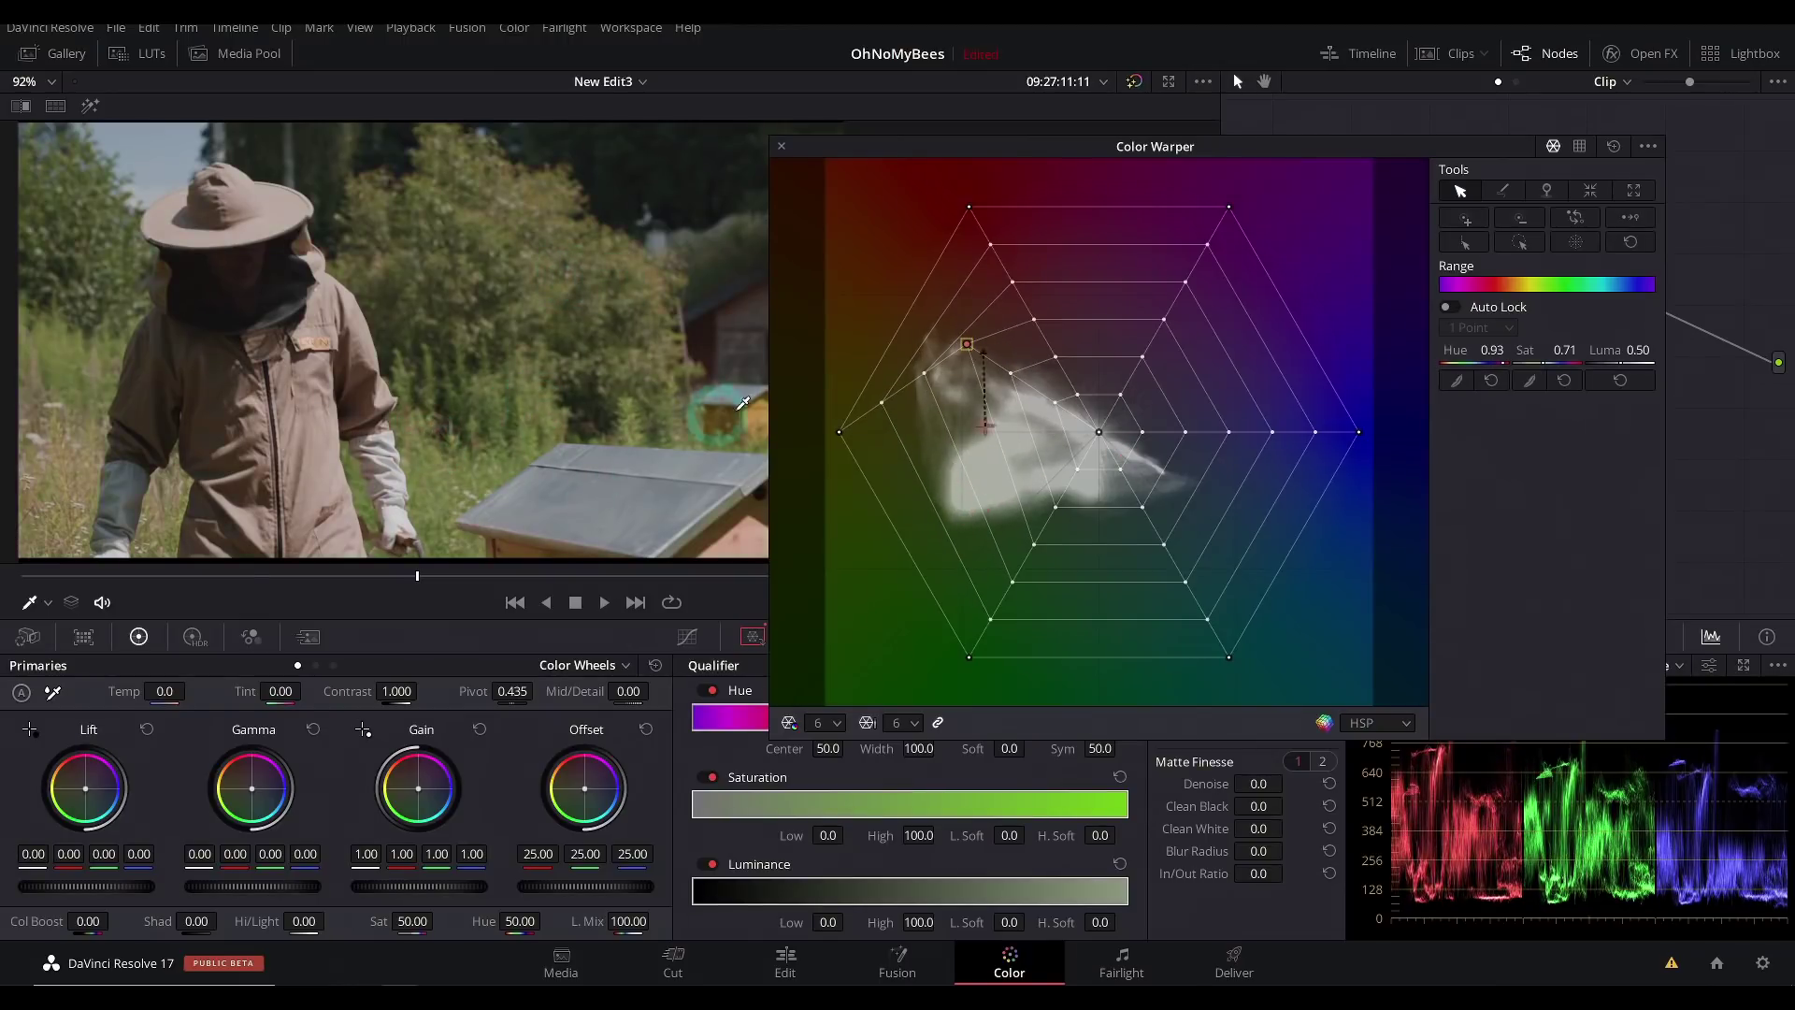
pyautogui.scroll(5, 561, 374)
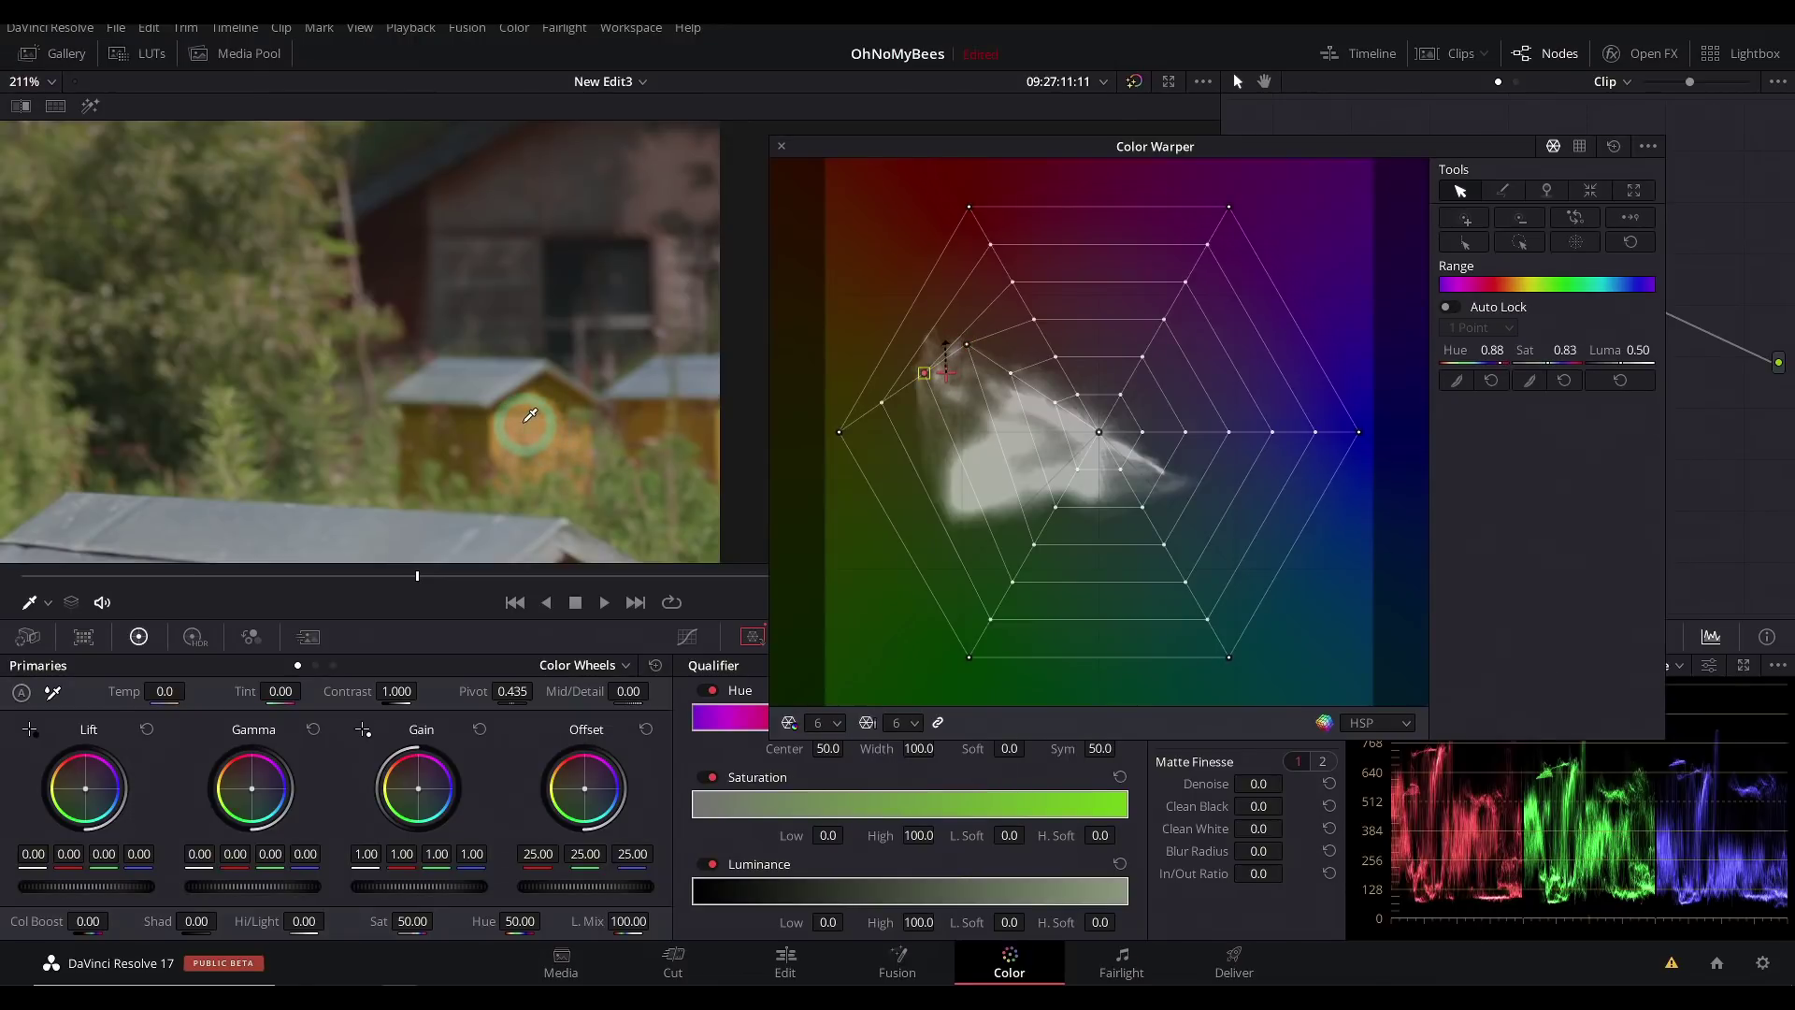
pyautogui.moveTo(504, 418); pyautogui.dragTo(559, 412)
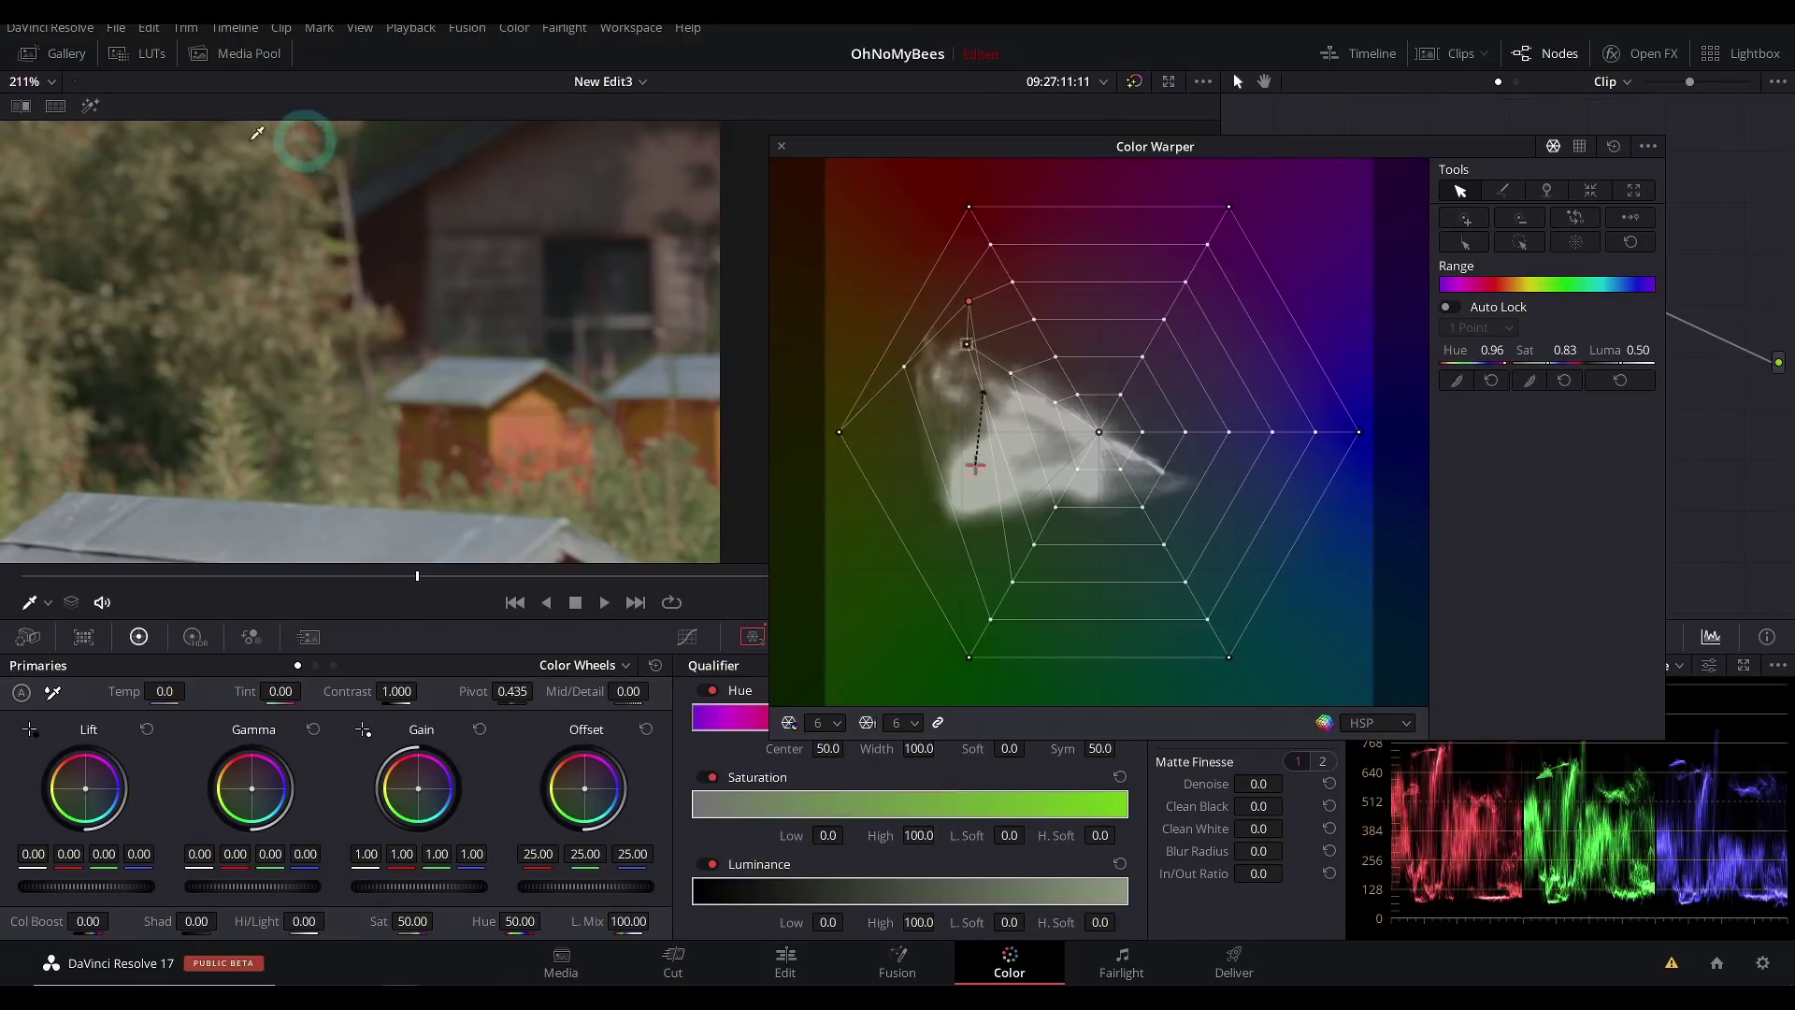
pyautogui.scroll(-2, 537, 410)
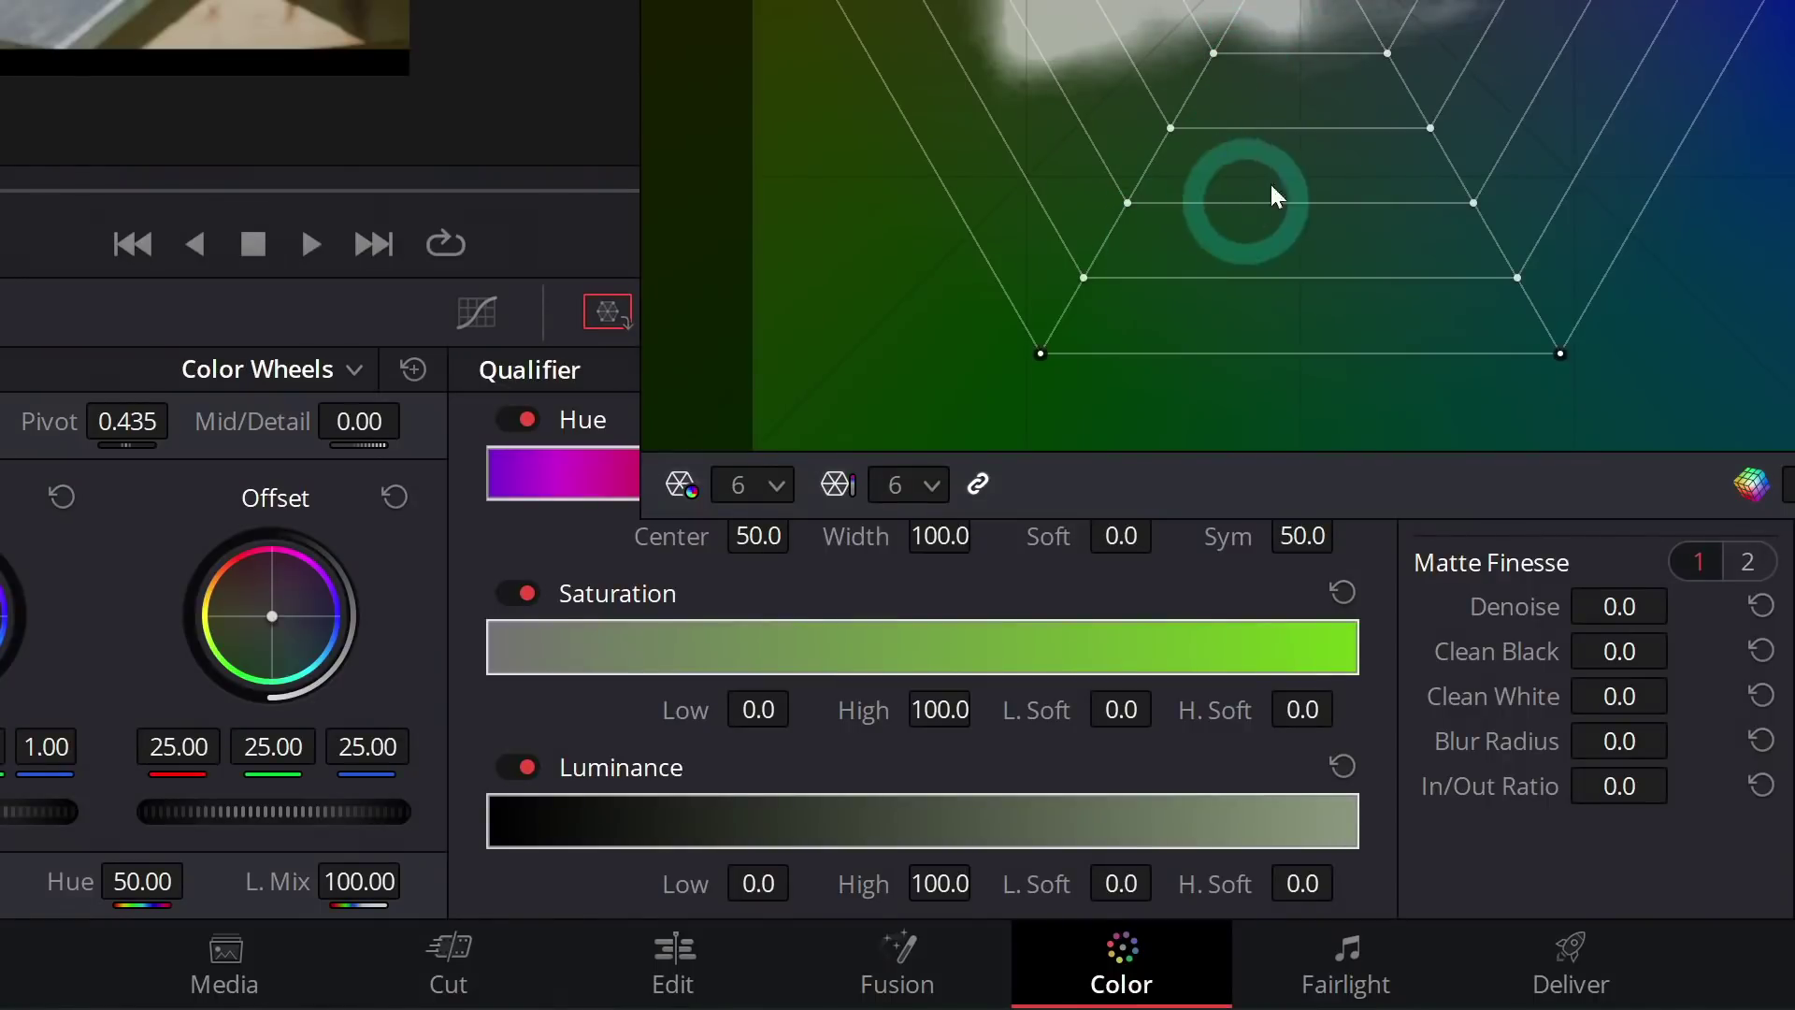
# Step: Set the linked Color Warper grid resolutions to 16 and warp the yellow beehives sampled in the image to red at Hue 0.00, Sat 0.77
pyautogui.click(782, 508)
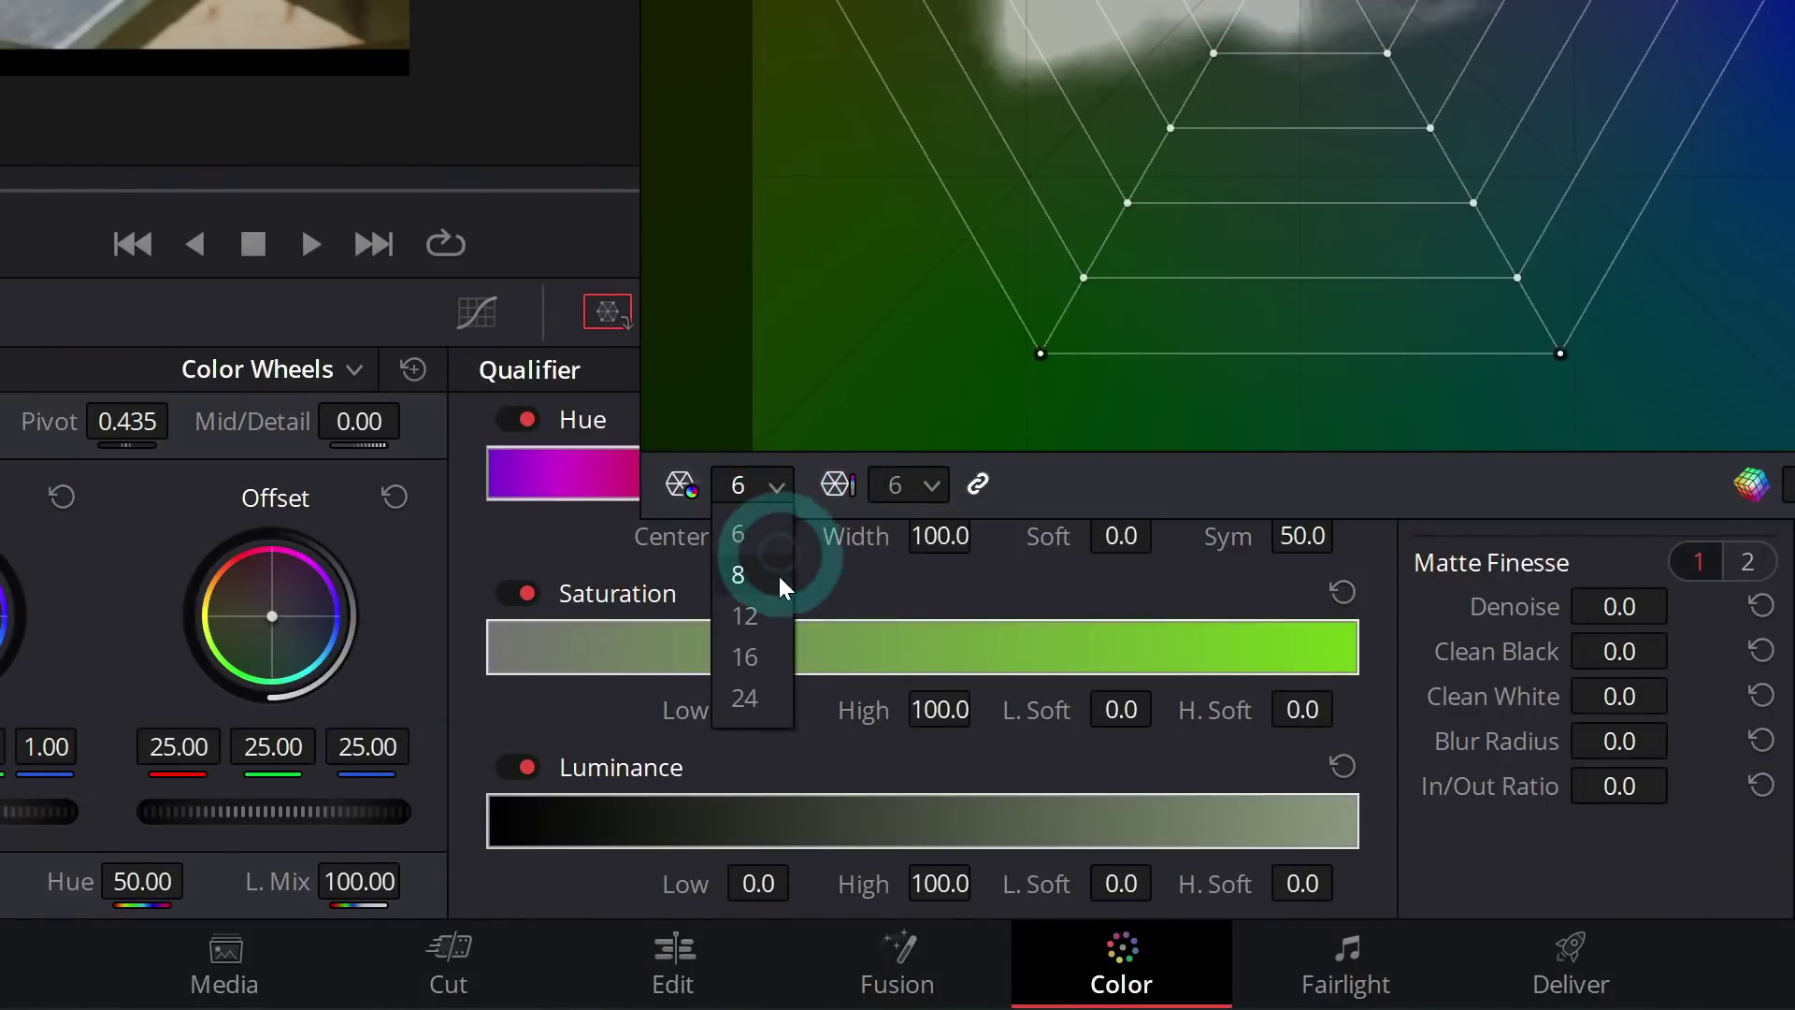
pyautogui.click(759, 662)
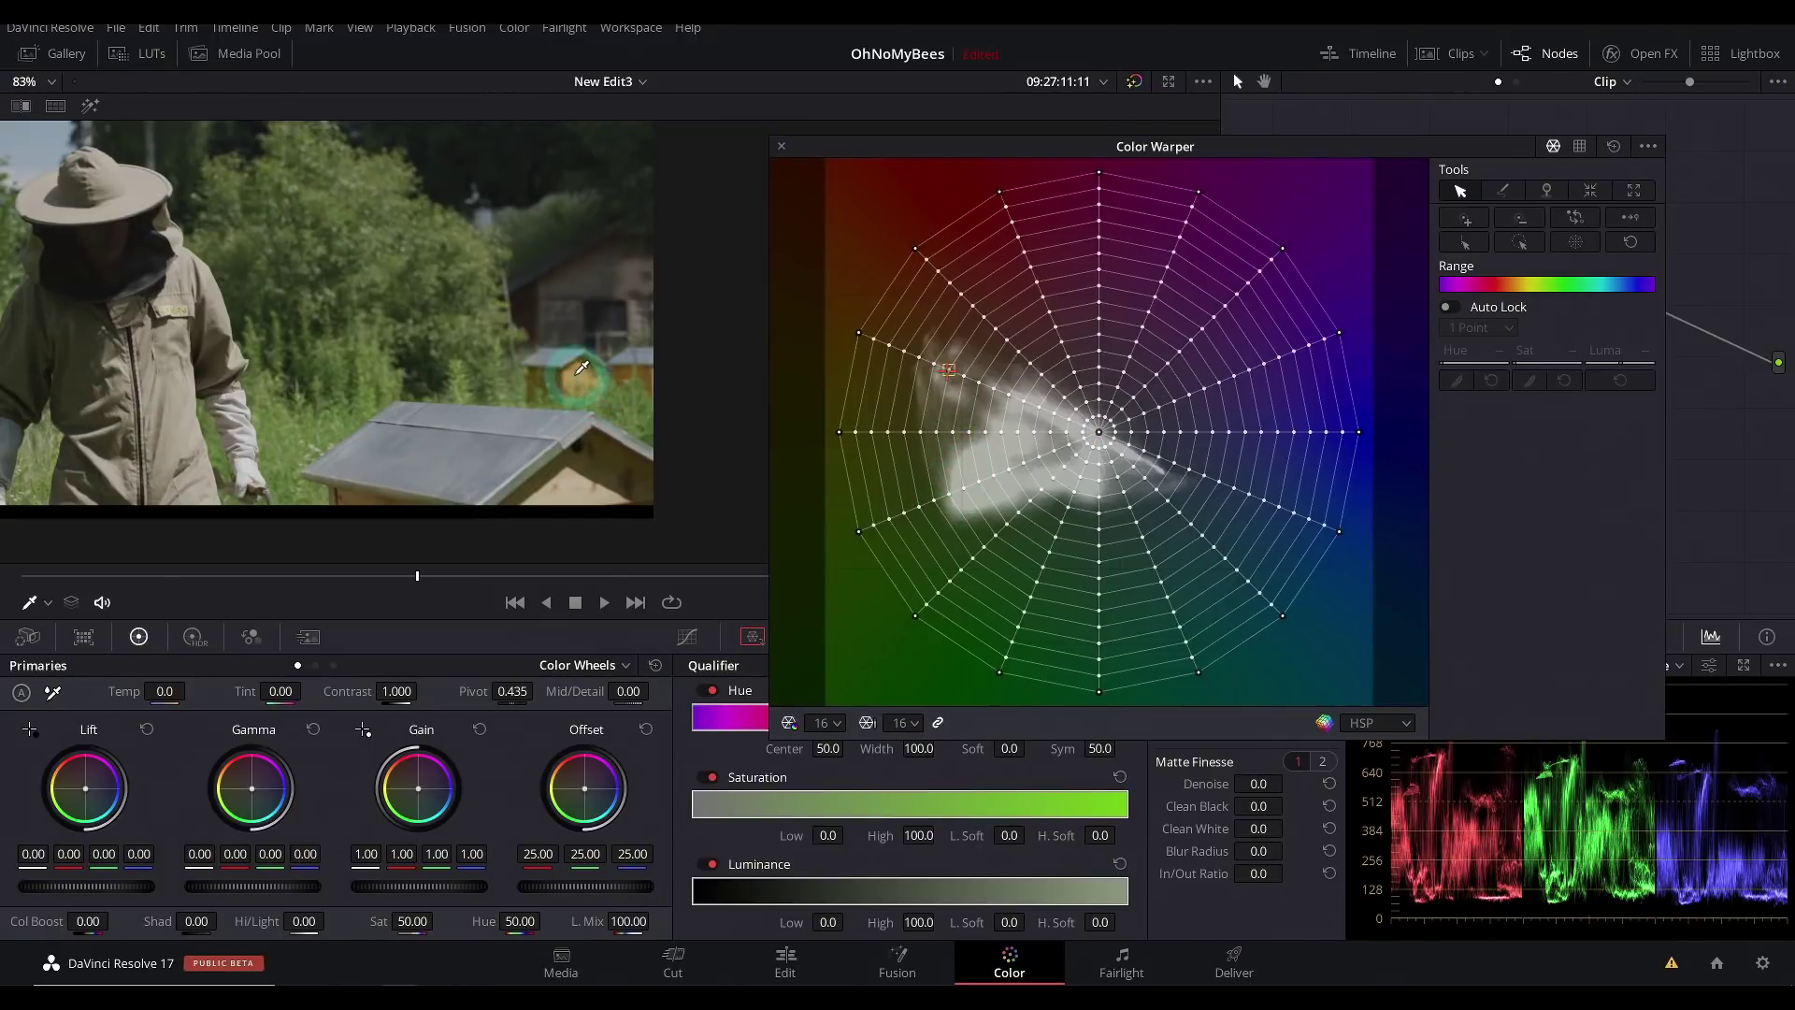
pyautogui.moveTo(578, 374); pyautogui.dragTo(632, 363)
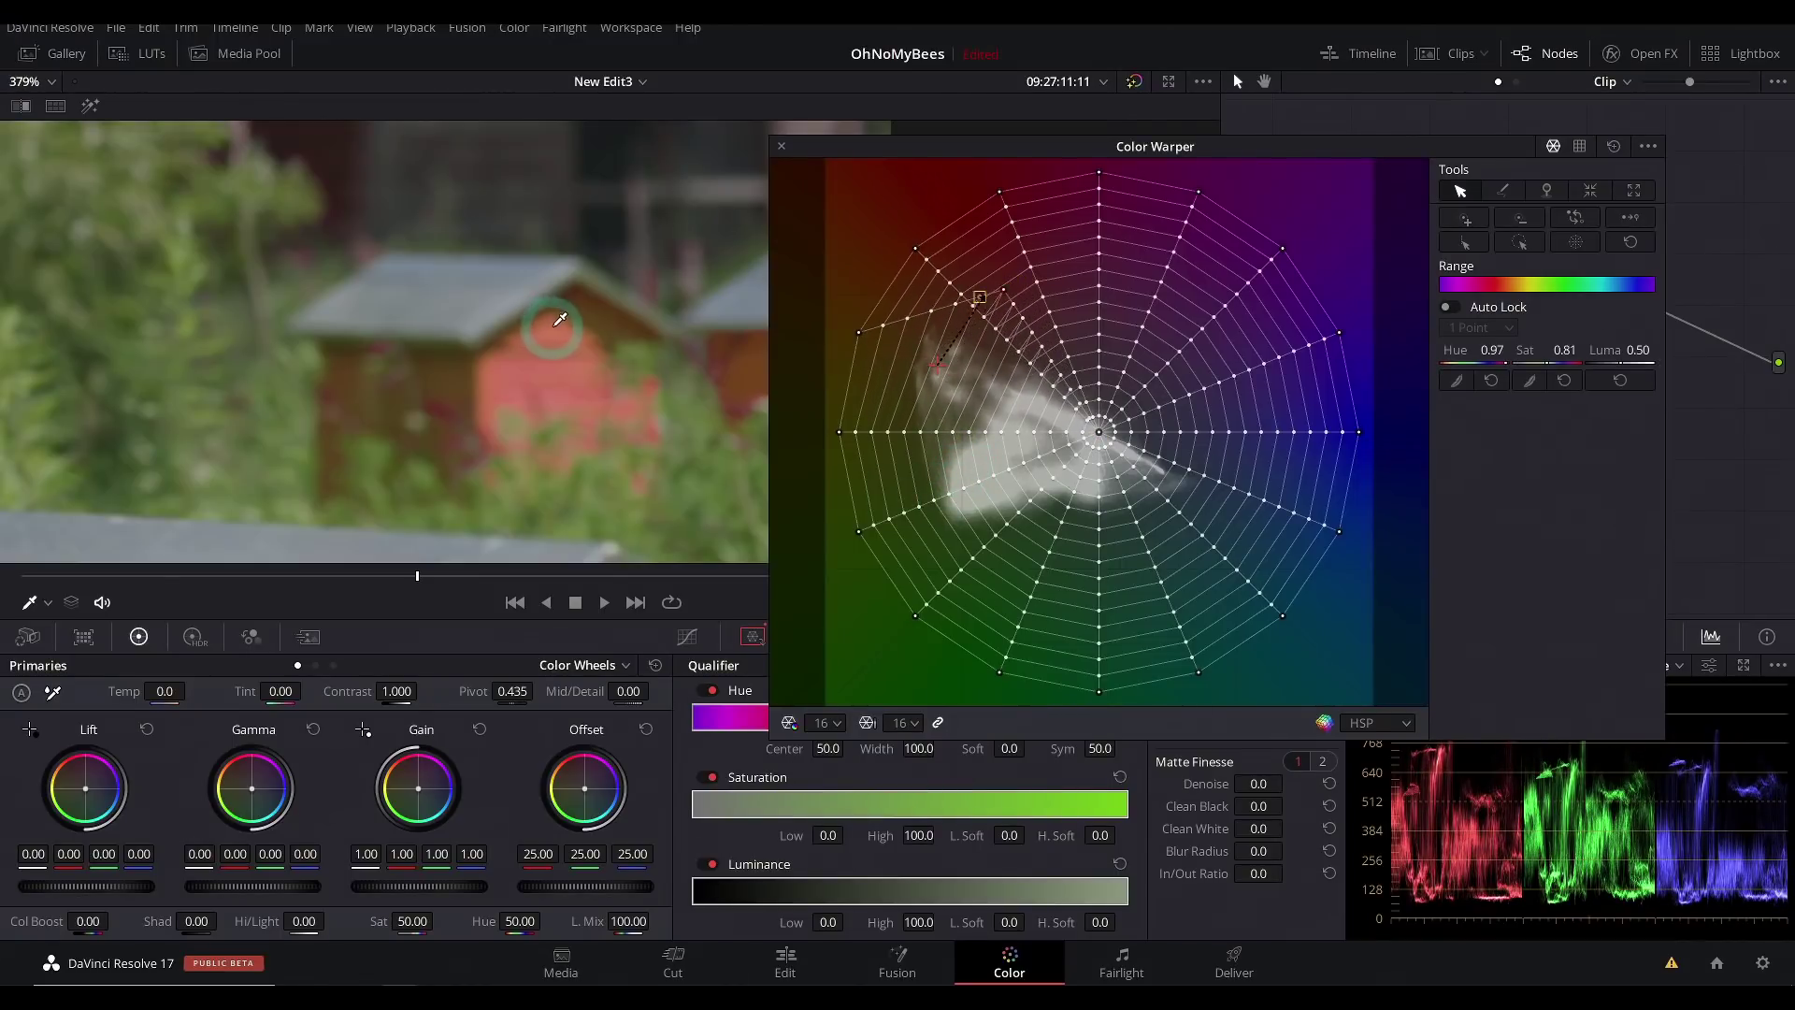
pyautogui.moveTo(560, 320); pyautogui.dragTo(548, 367)
pyautogui.scroll(-8, 548, 367)
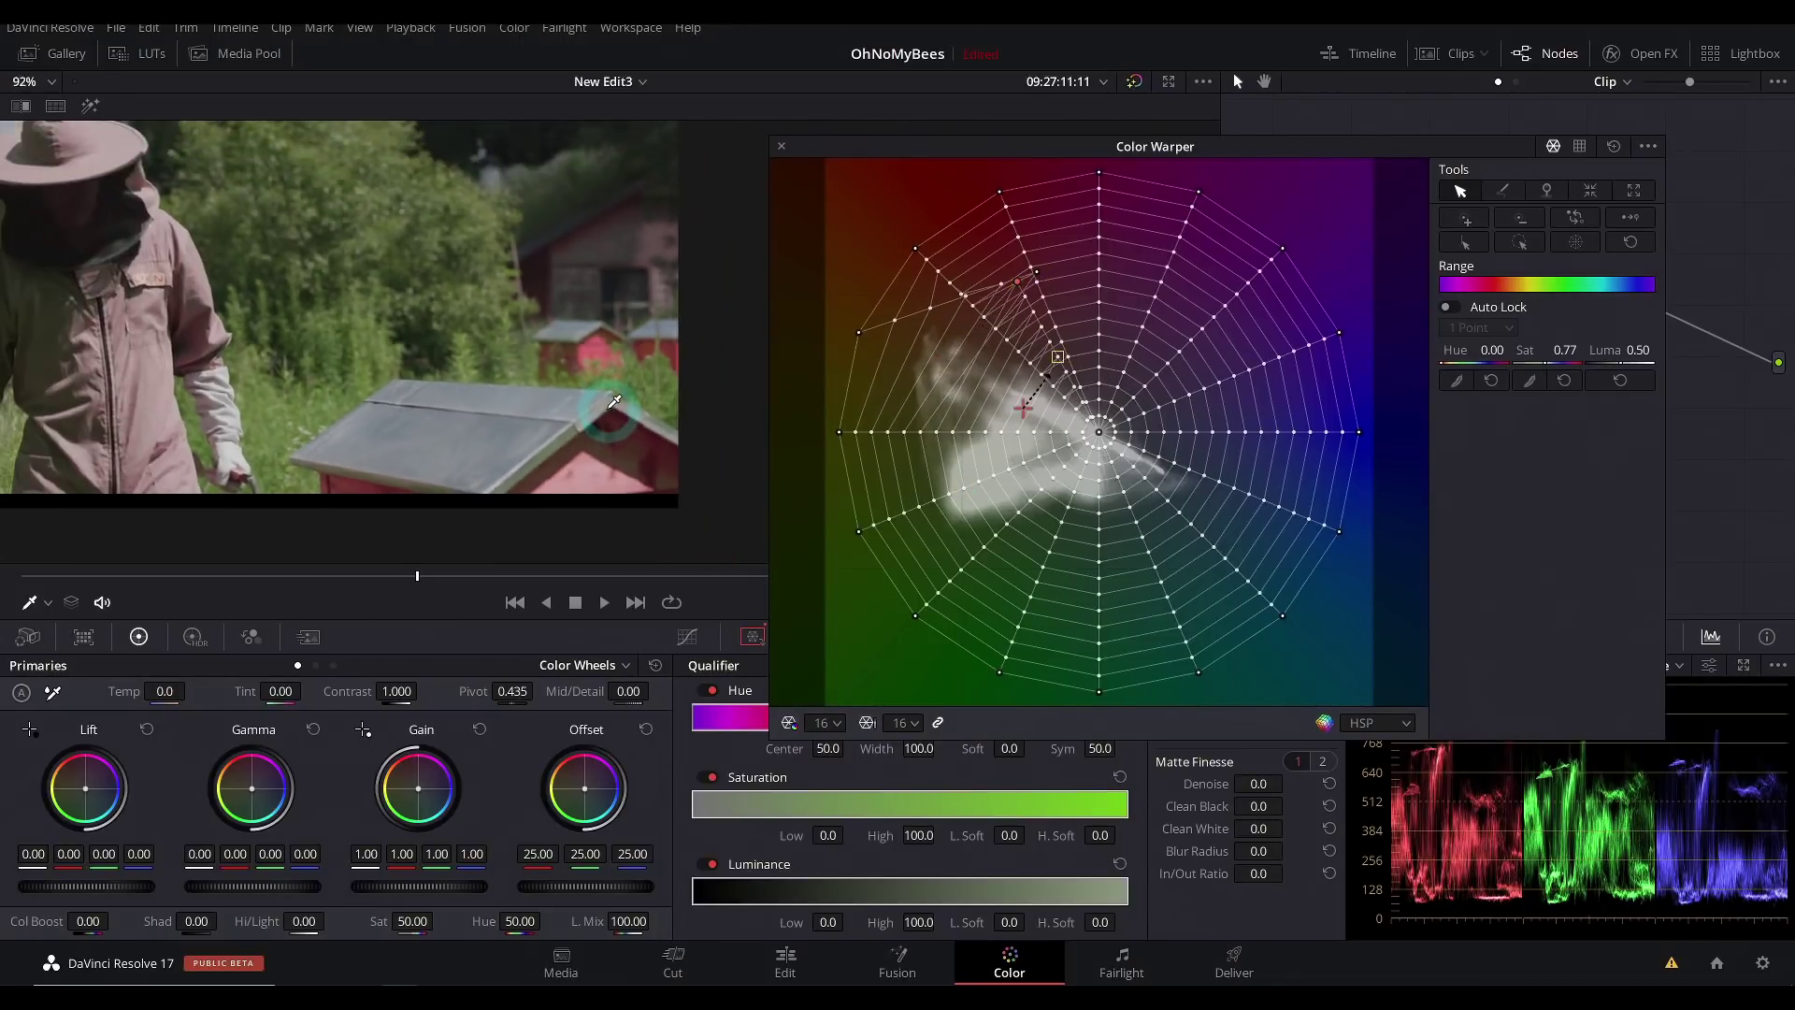
# Step: Saturate the green sampled from the bush to Hue 0.77, Sat 0.81, and close the expanded Color Warper window
pyautogui.moveTo(458, 323); pyautogui.dragTo(403, 296)
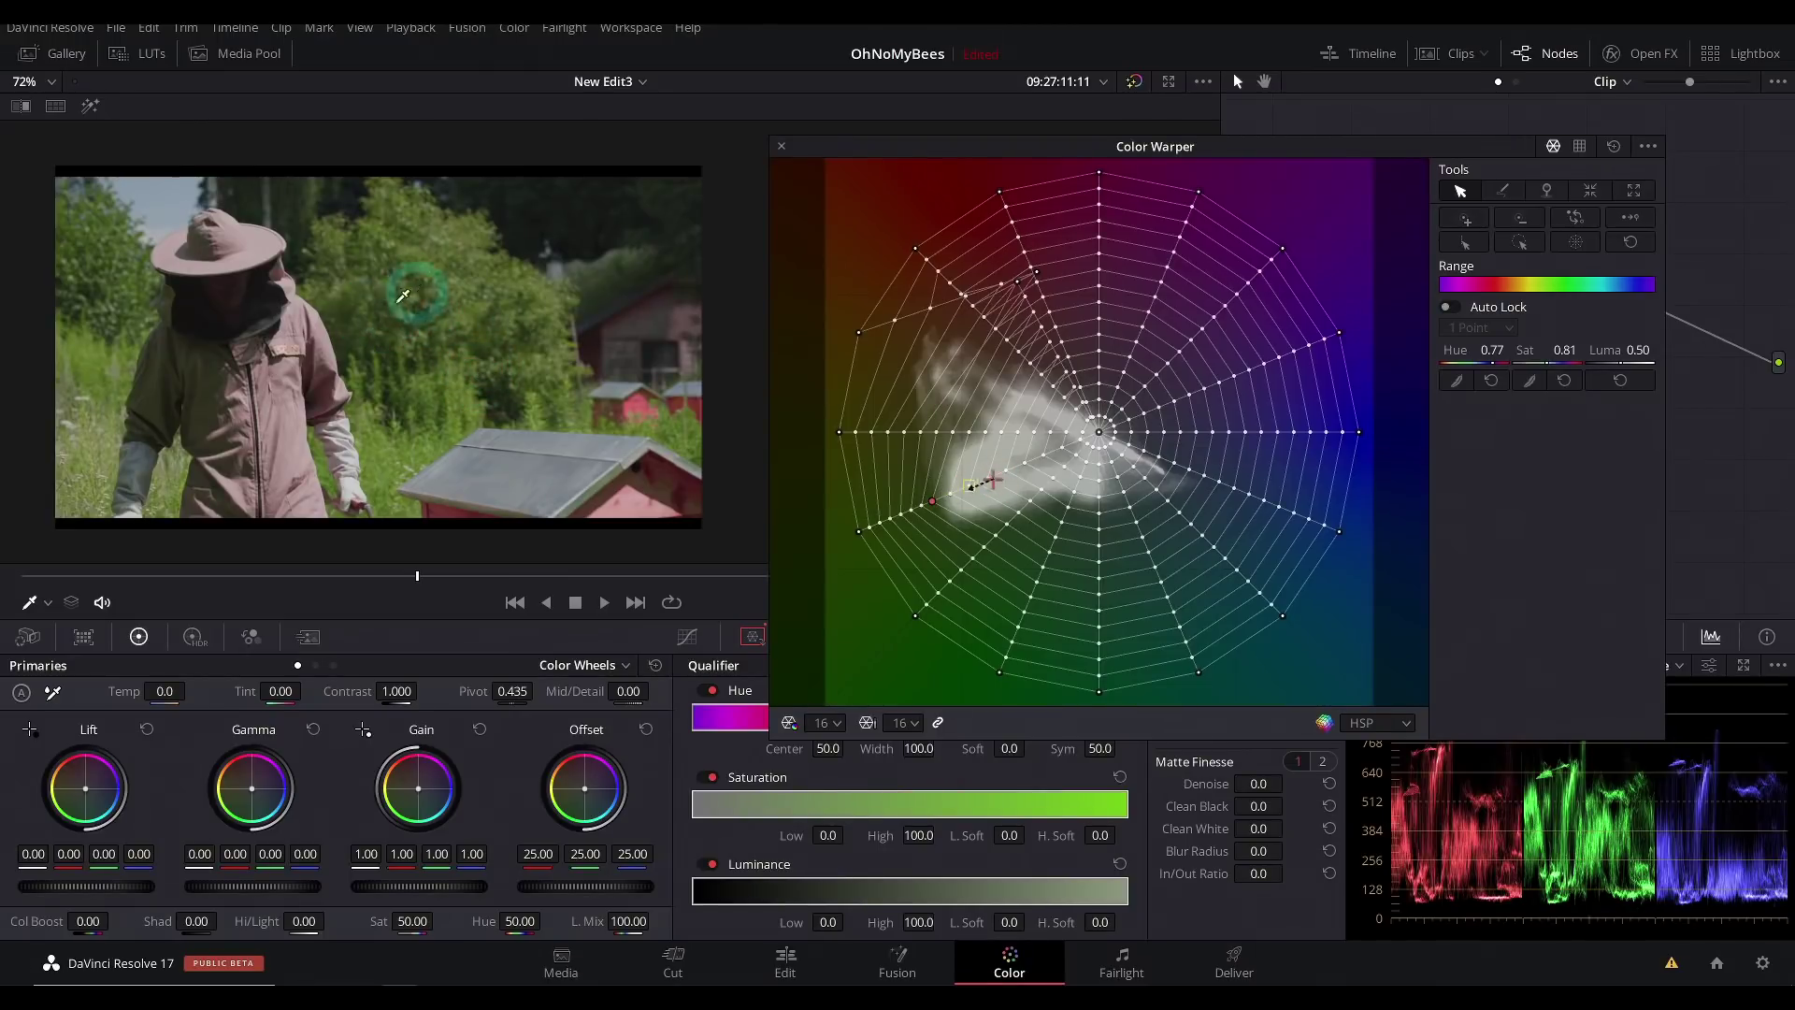
pyautogui.scroll(4, 184, 300)
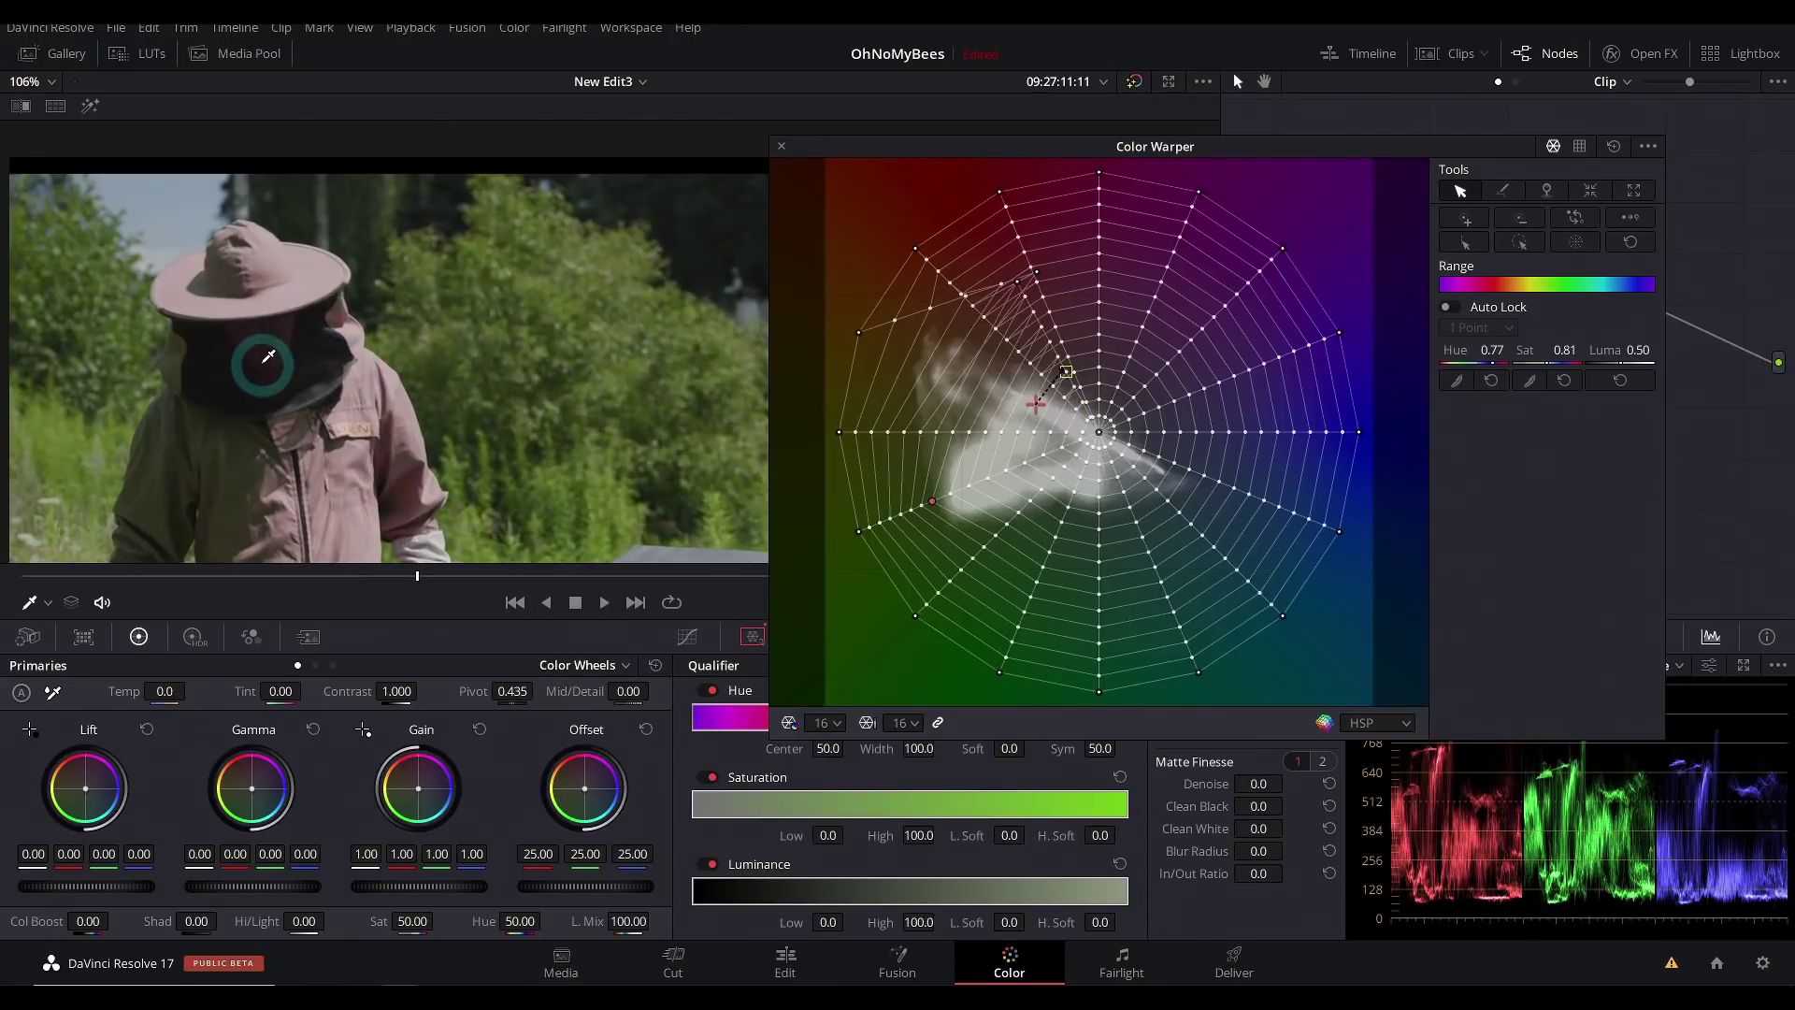
pyautogui.moveTo(268, 356); pyautogui.dragTo(504, 445)
pyautogui.scroll(-3, 496, 405)
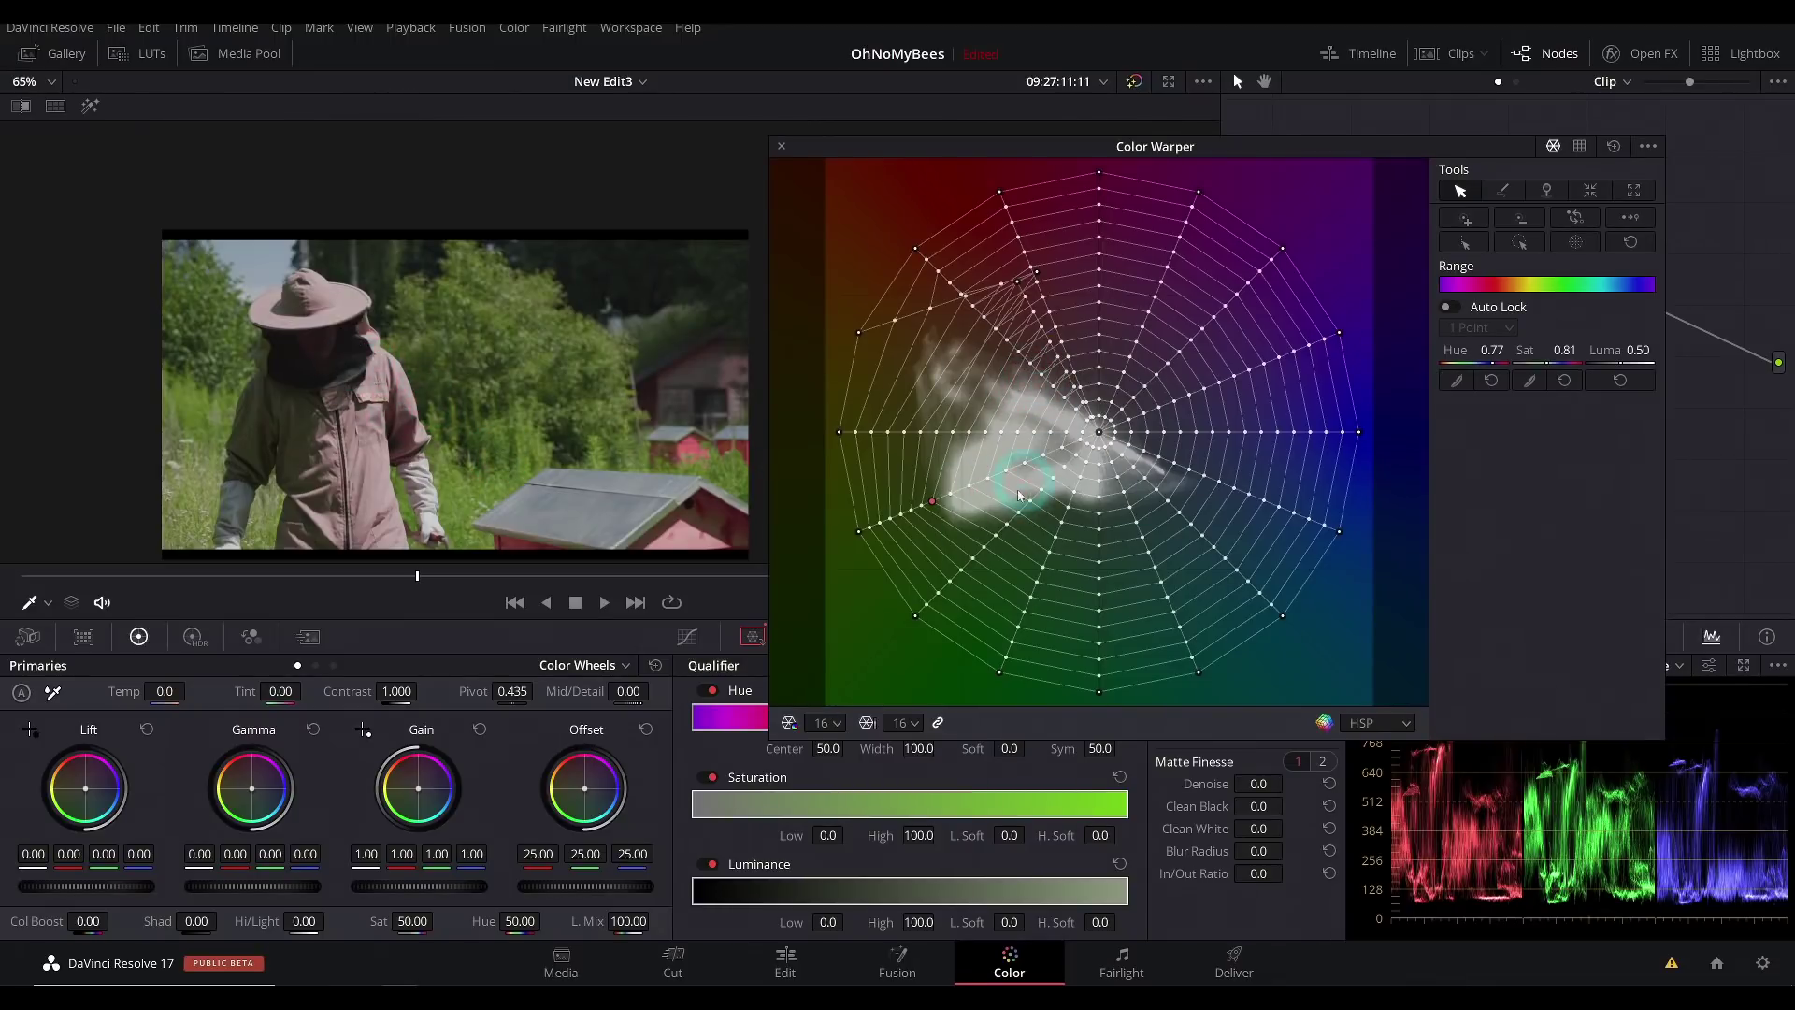
pyautogui.press('Escape')
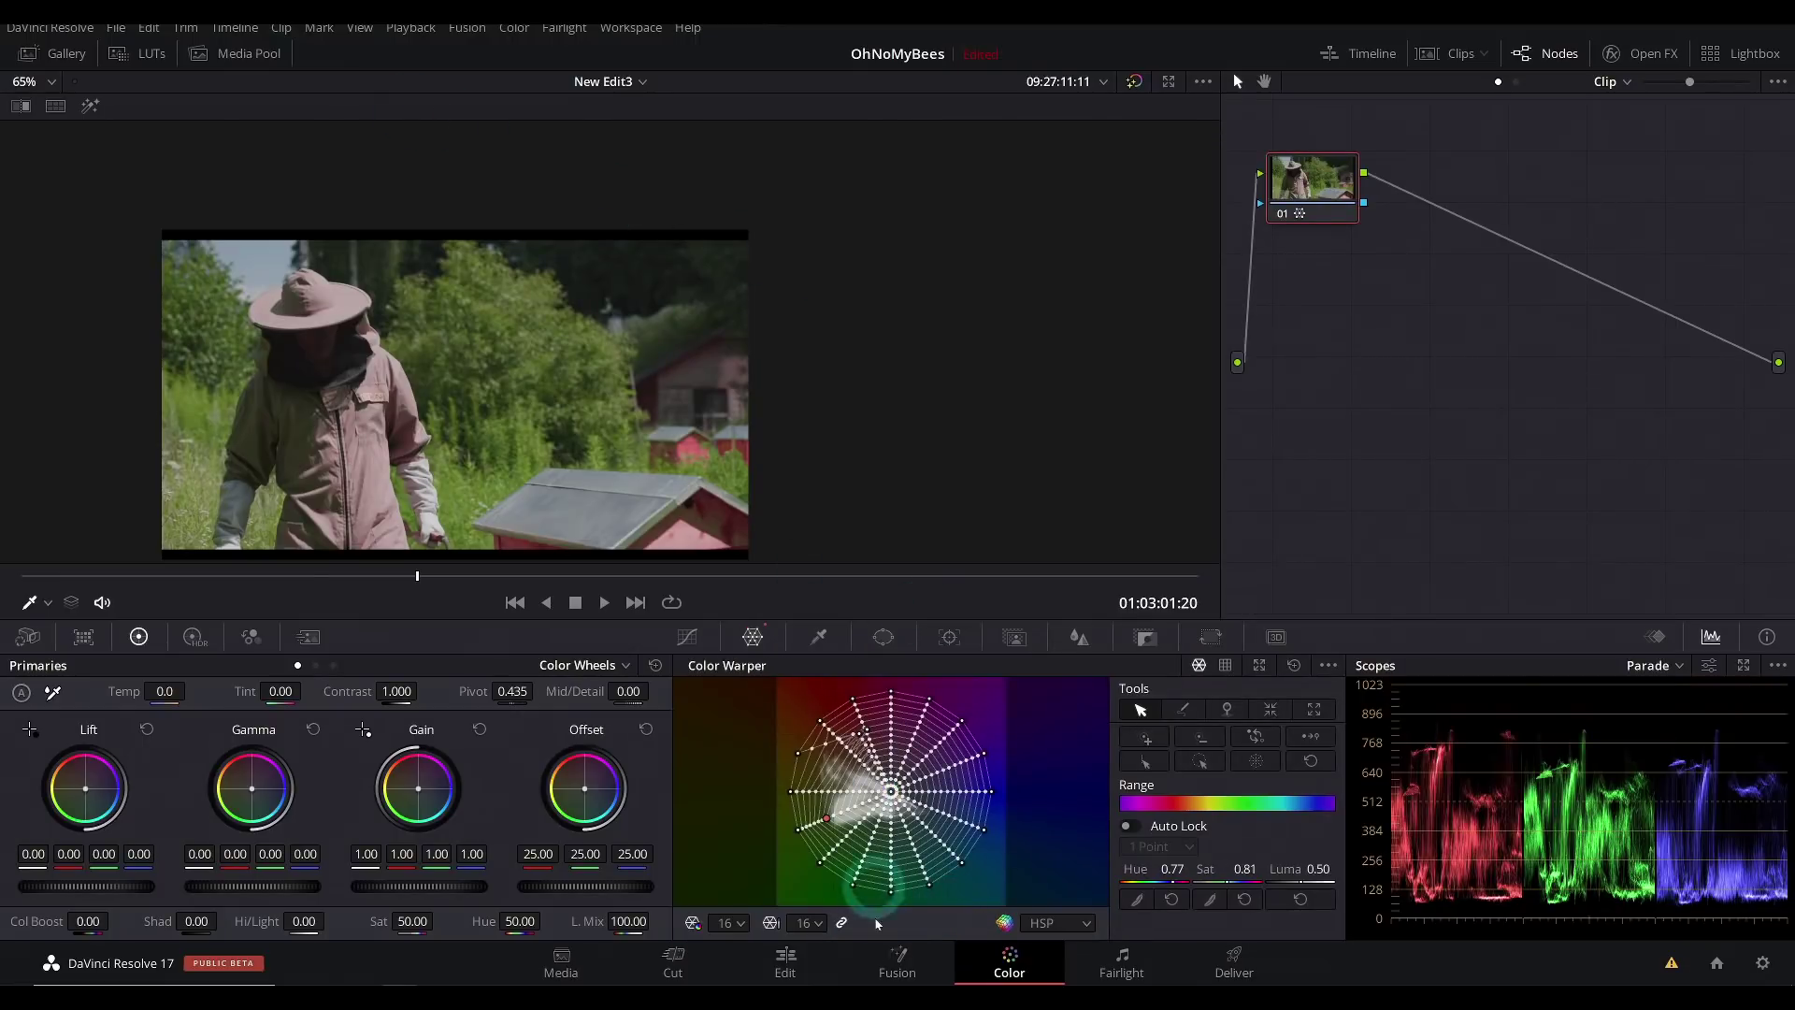
# Step: On the Edit page, add AtCam_Bouncy.mov from the media pool to Video 1 after the last beekeeper clip
pyautogui.click(795, 977)
pyautogui.click(249, 281)
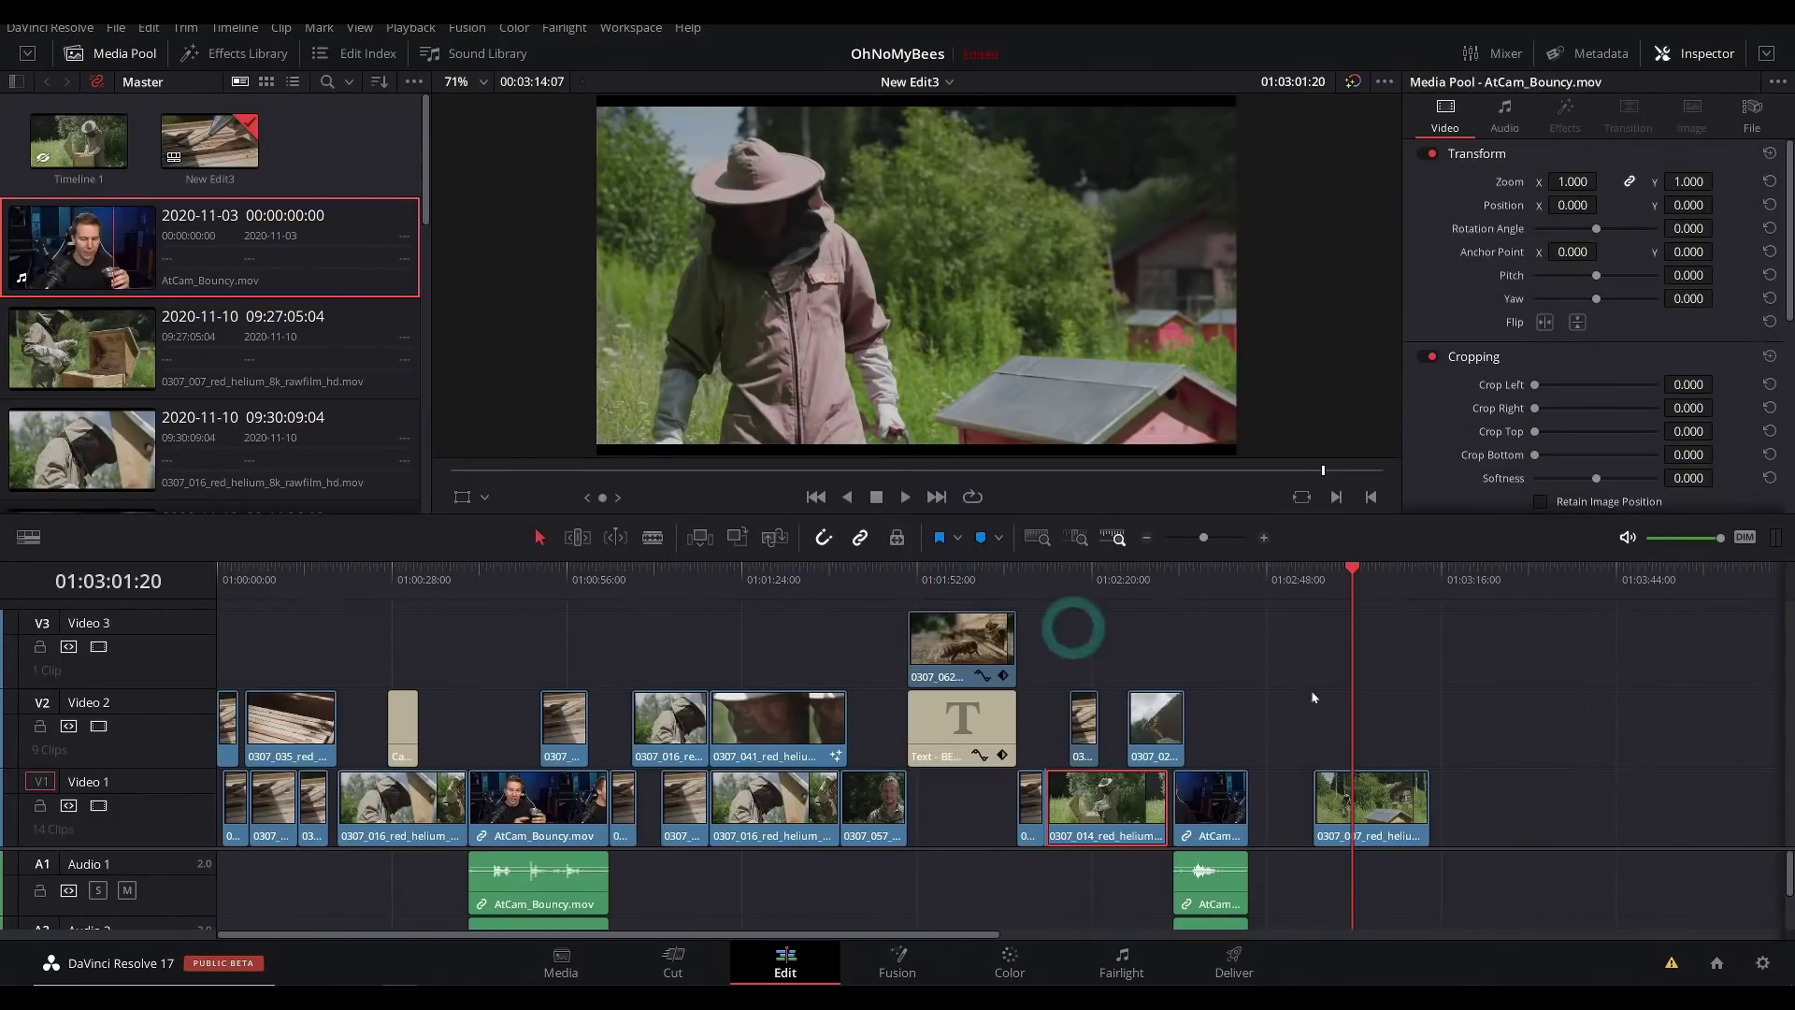
pyautogui.moveTo(1466, 810); pyautogui.dragTo(1476, 809)
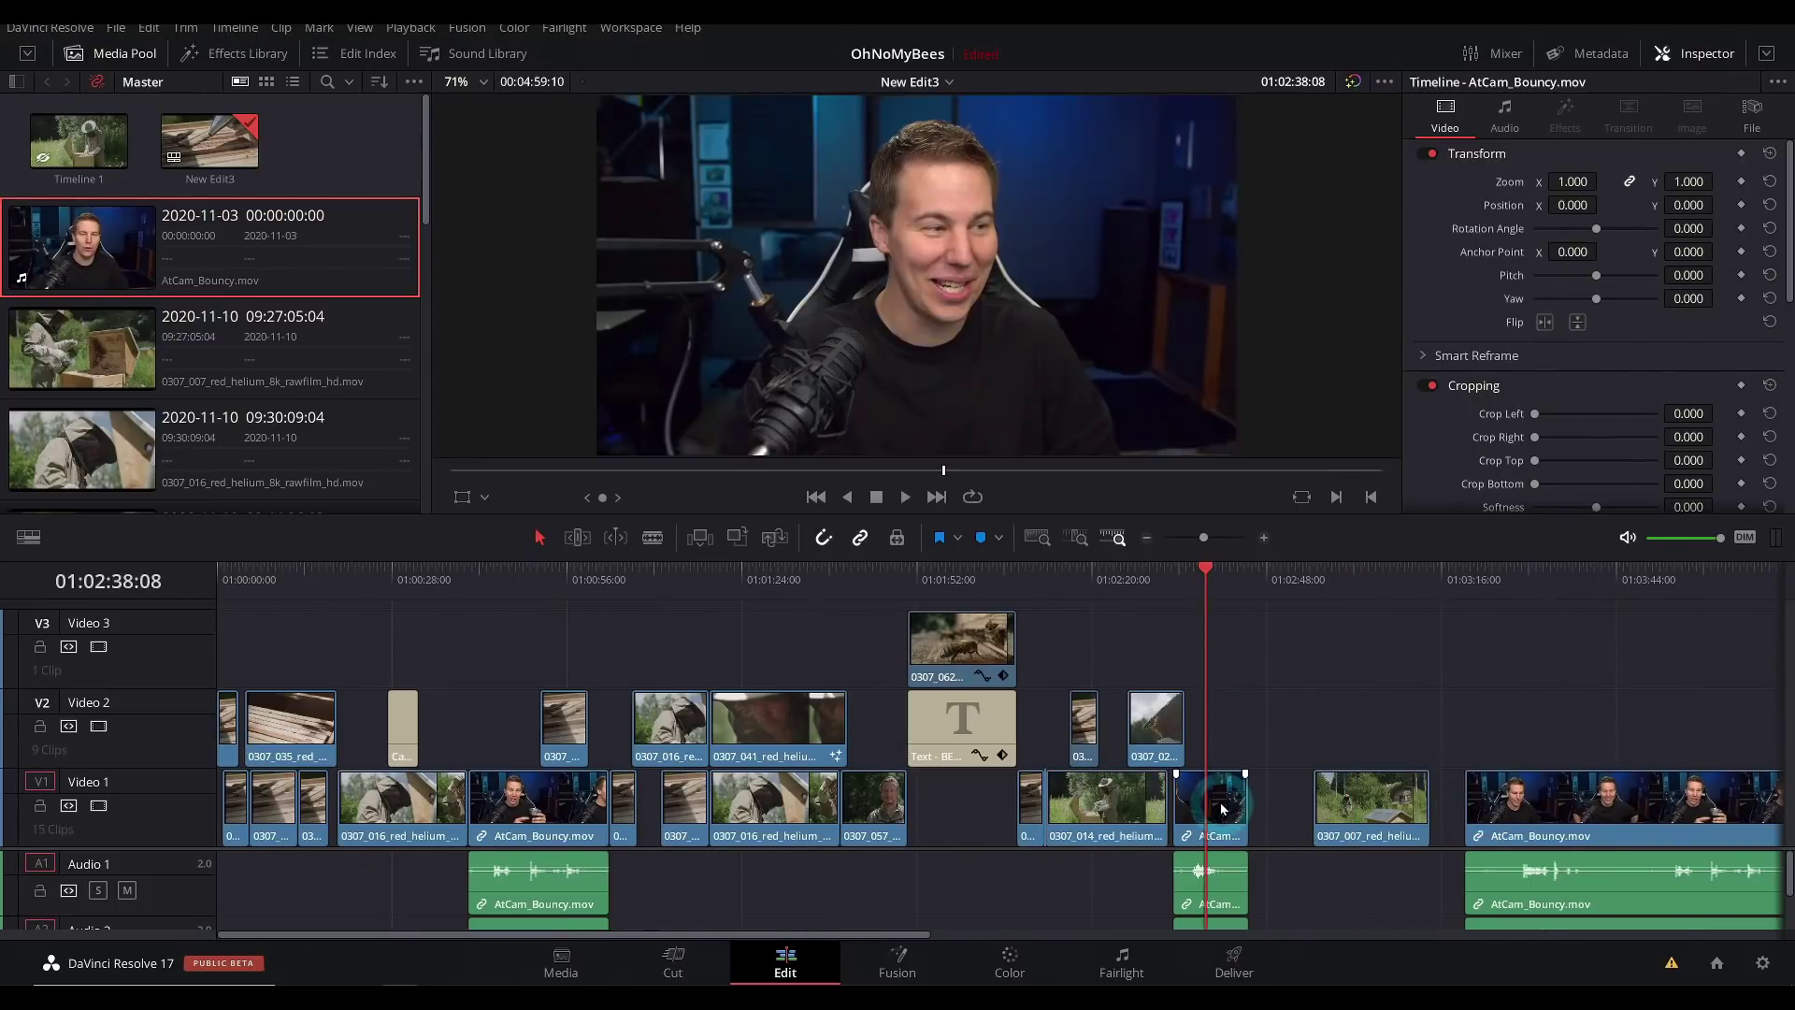
# Step: Open the short AtCam_Bouncy.mov clip at 01:02:38:08 in Fusion and show its left and right audio waveforms in the Keyframes editor
pyautogui.click(1220, 799)
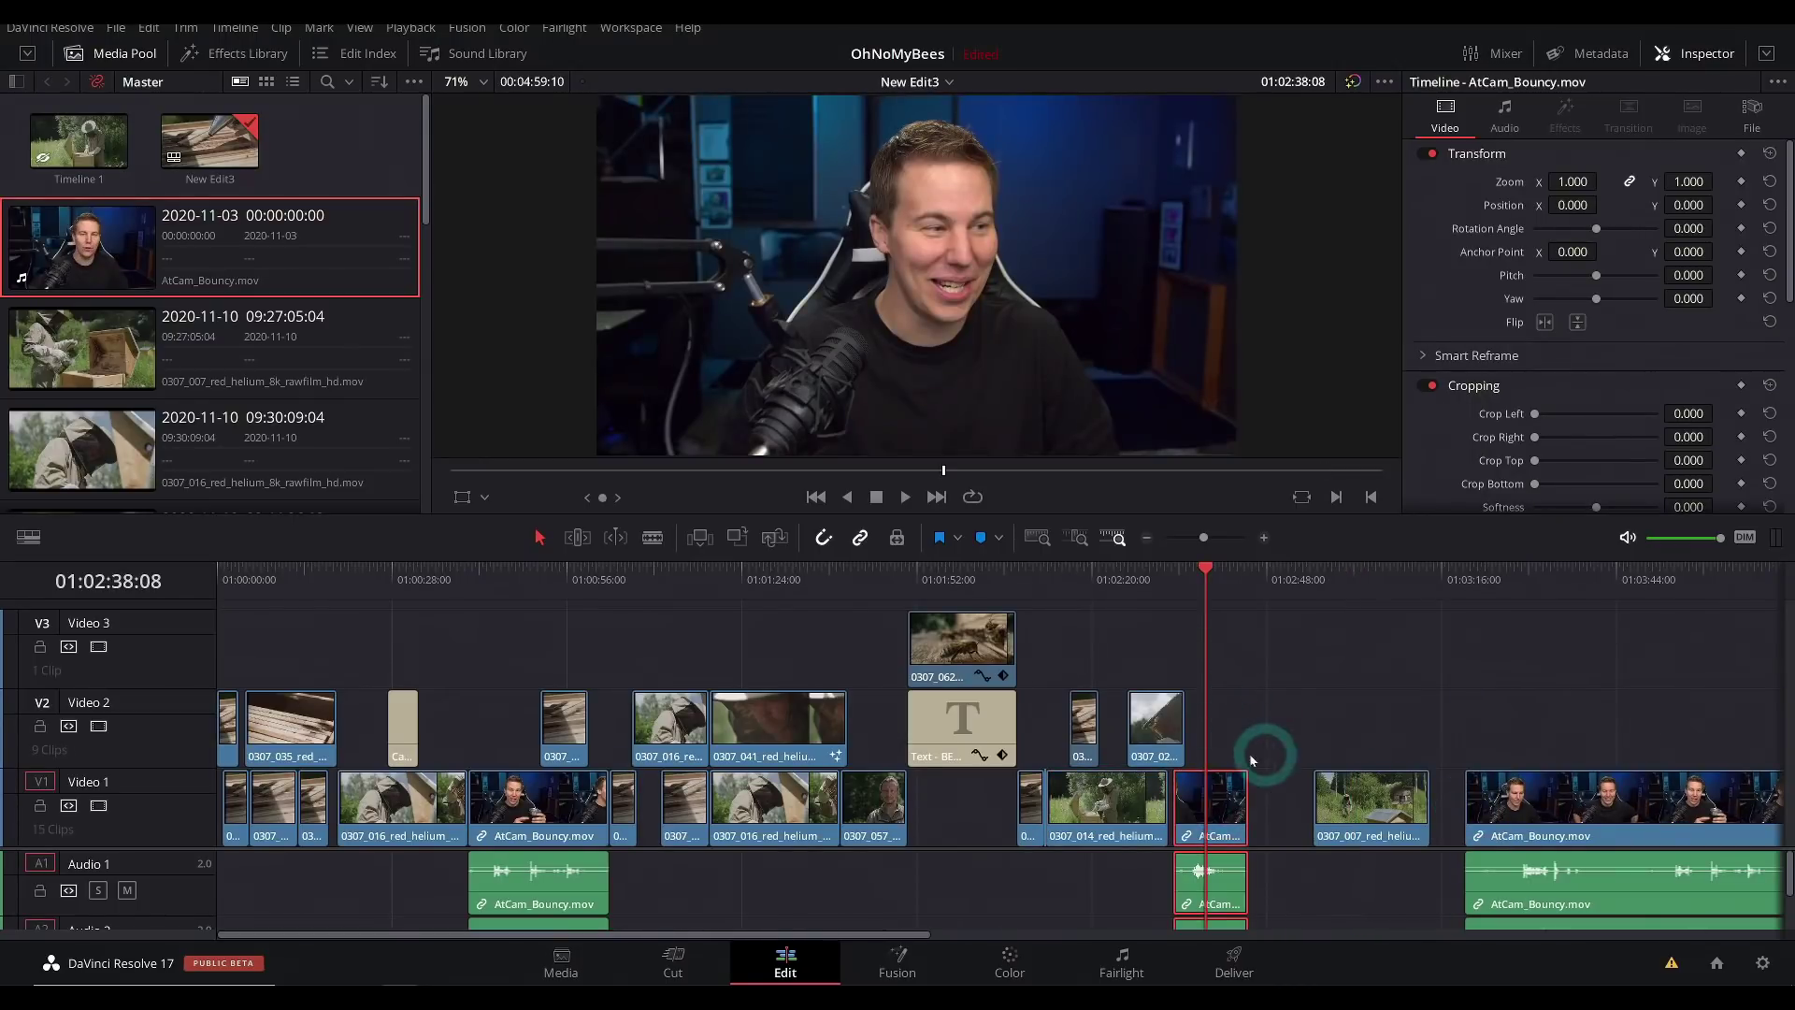
pyautogui.click(898, 963)
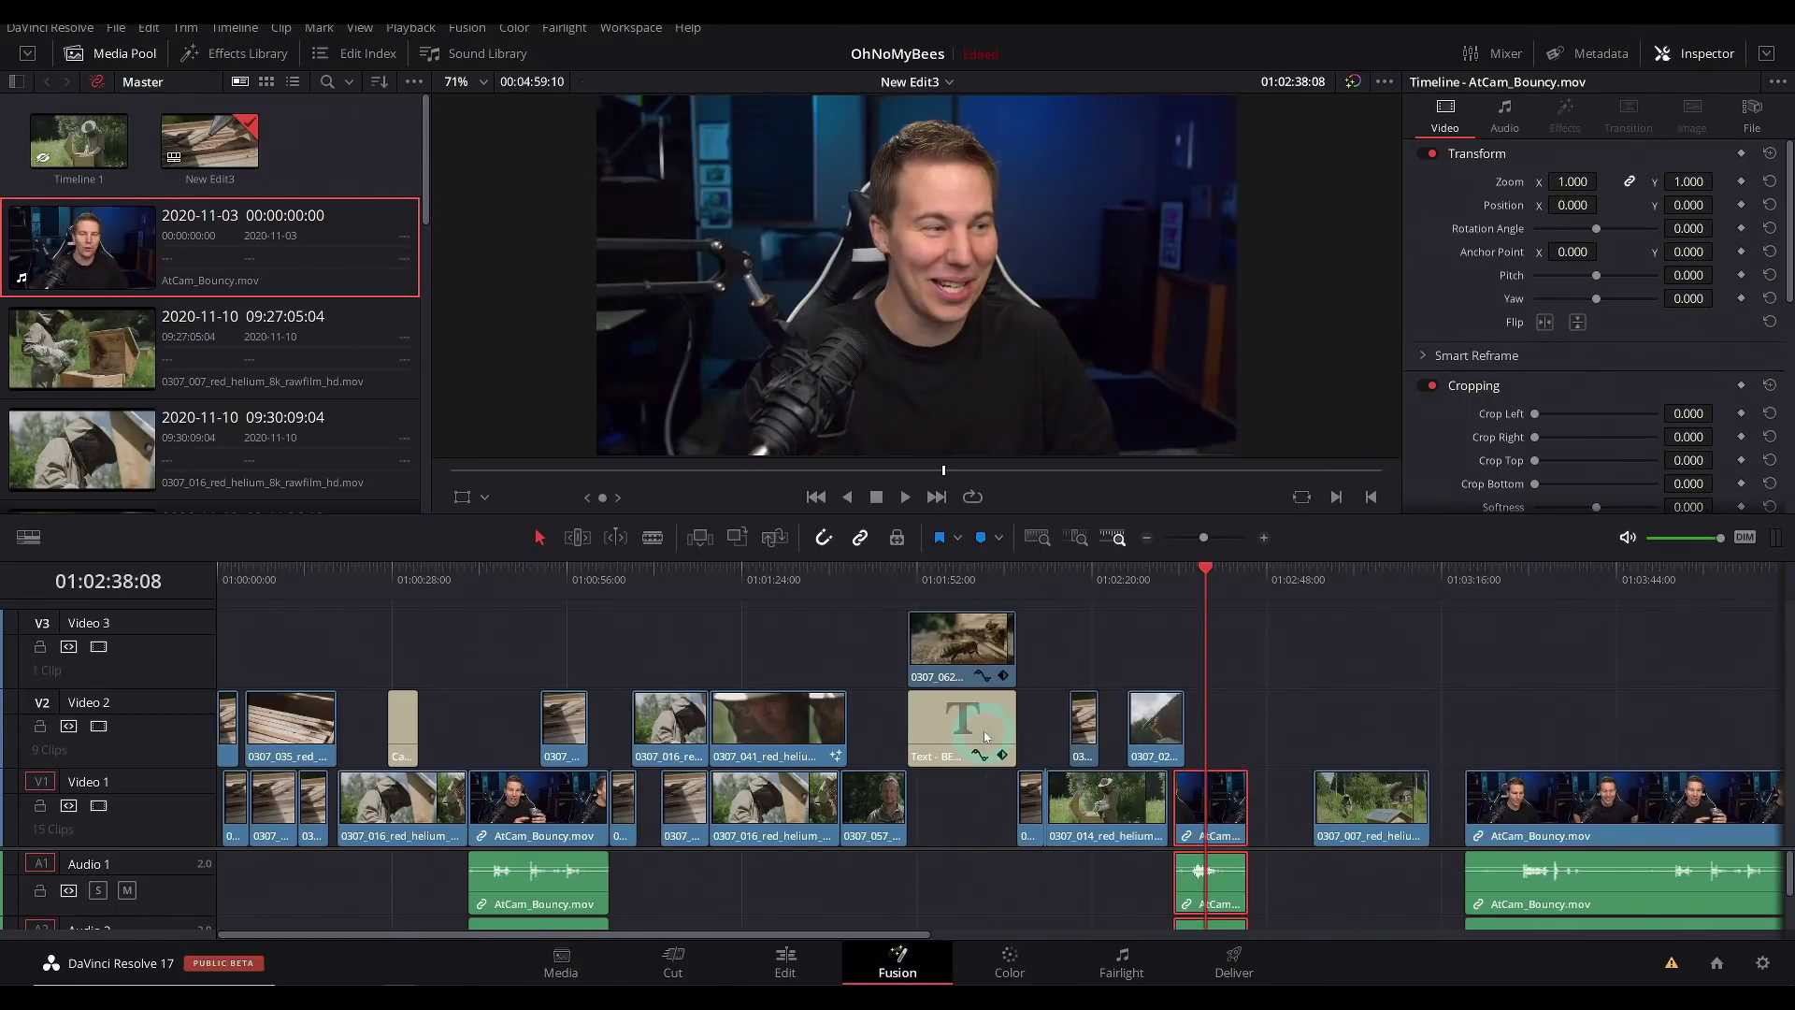
pyautogui.click(1481, 53)
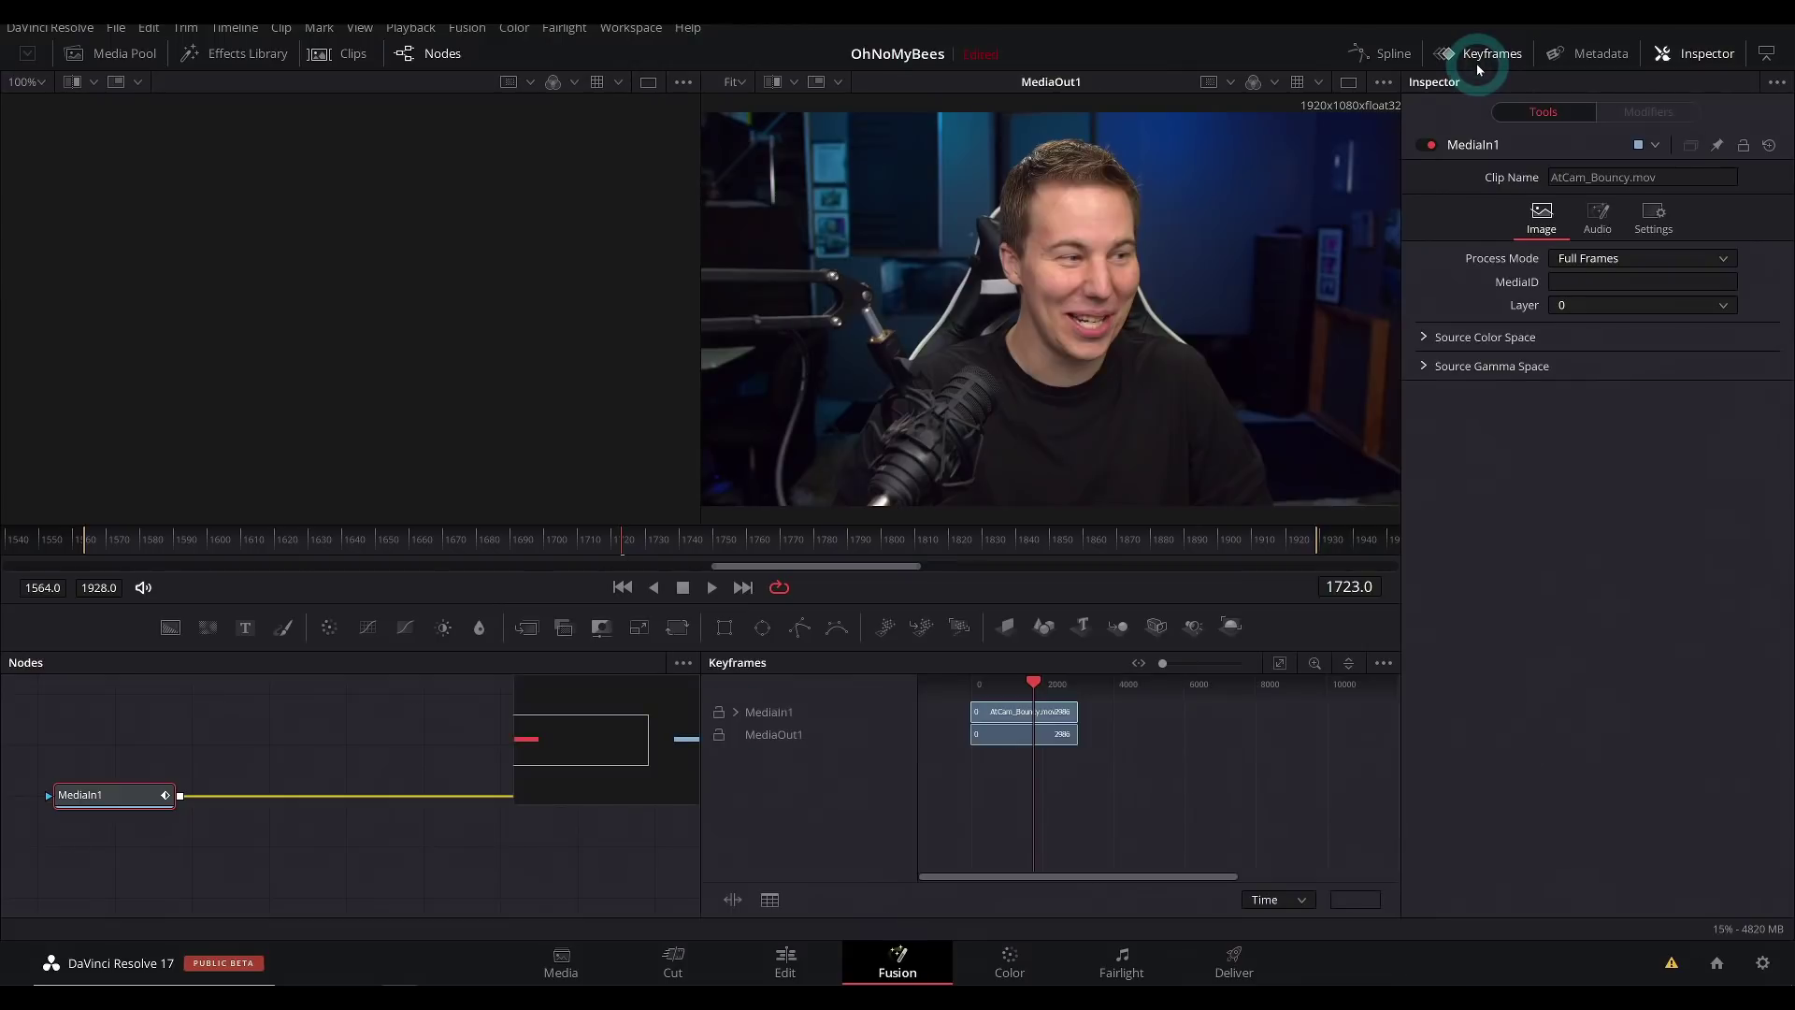
pyautogui.moveTo(1162, 663); pyautogui.dragTo(1172, 663)
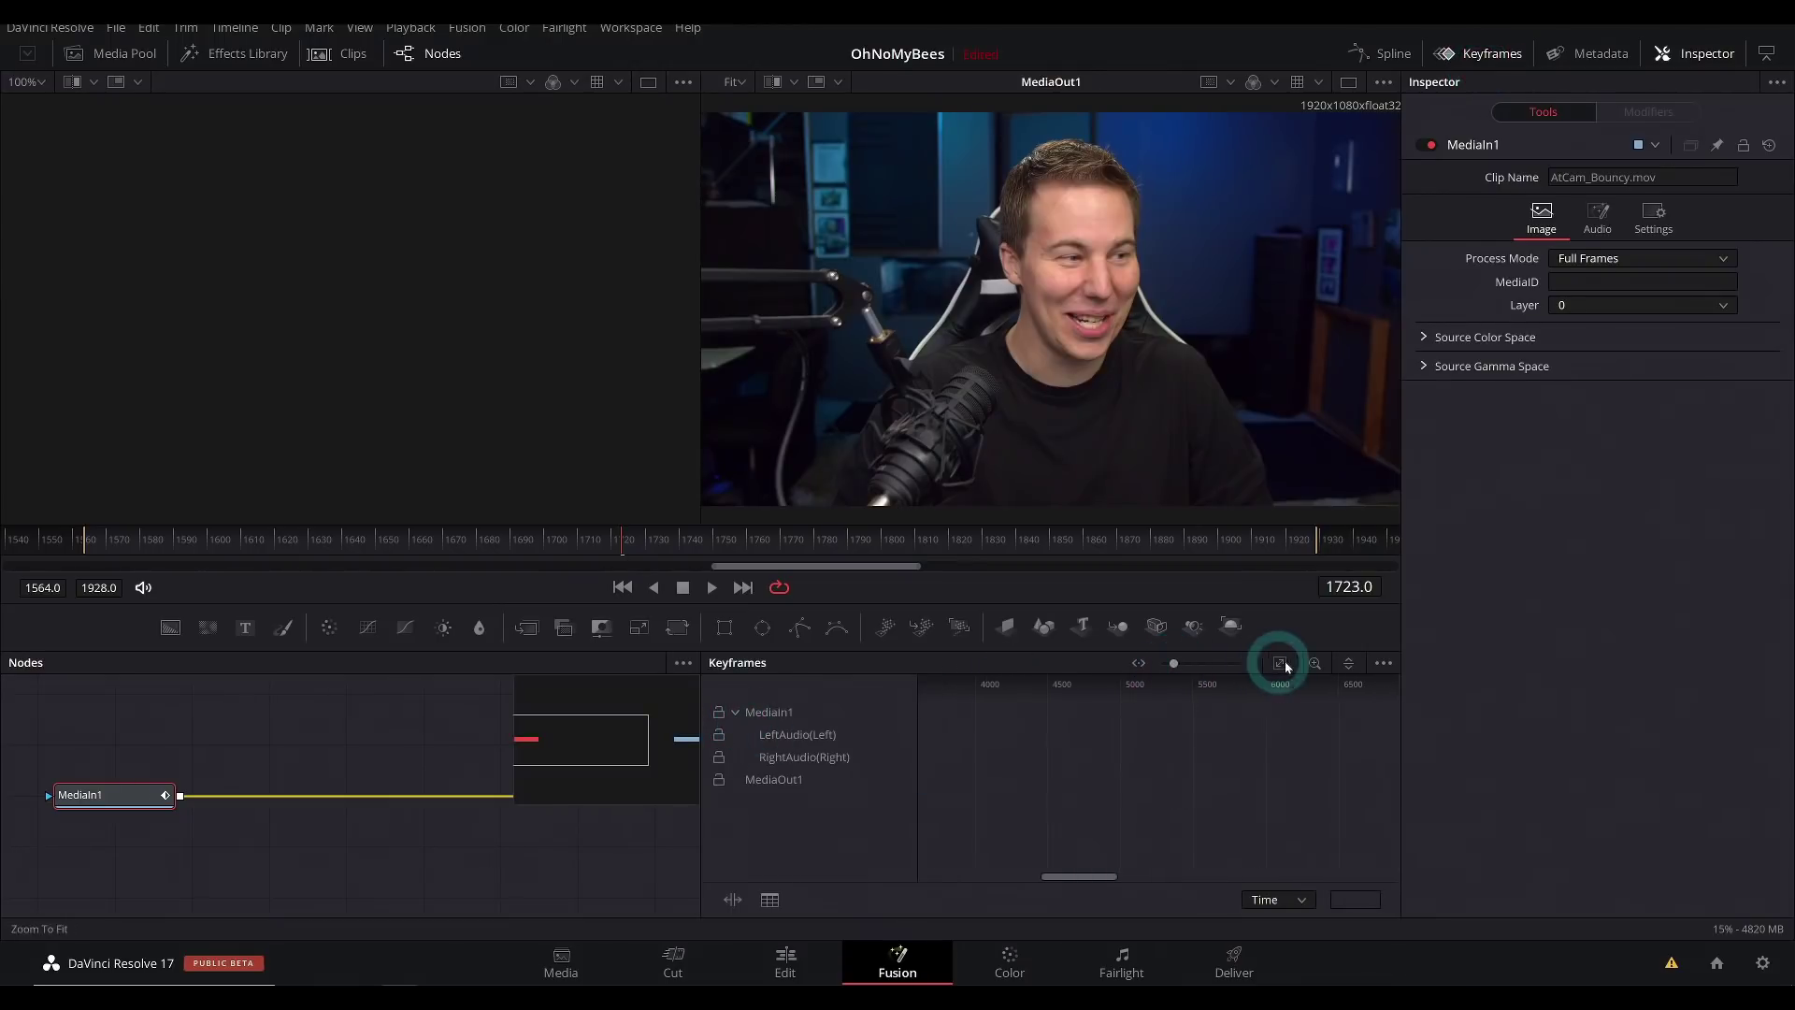
pyautogui.click(1314, 663)
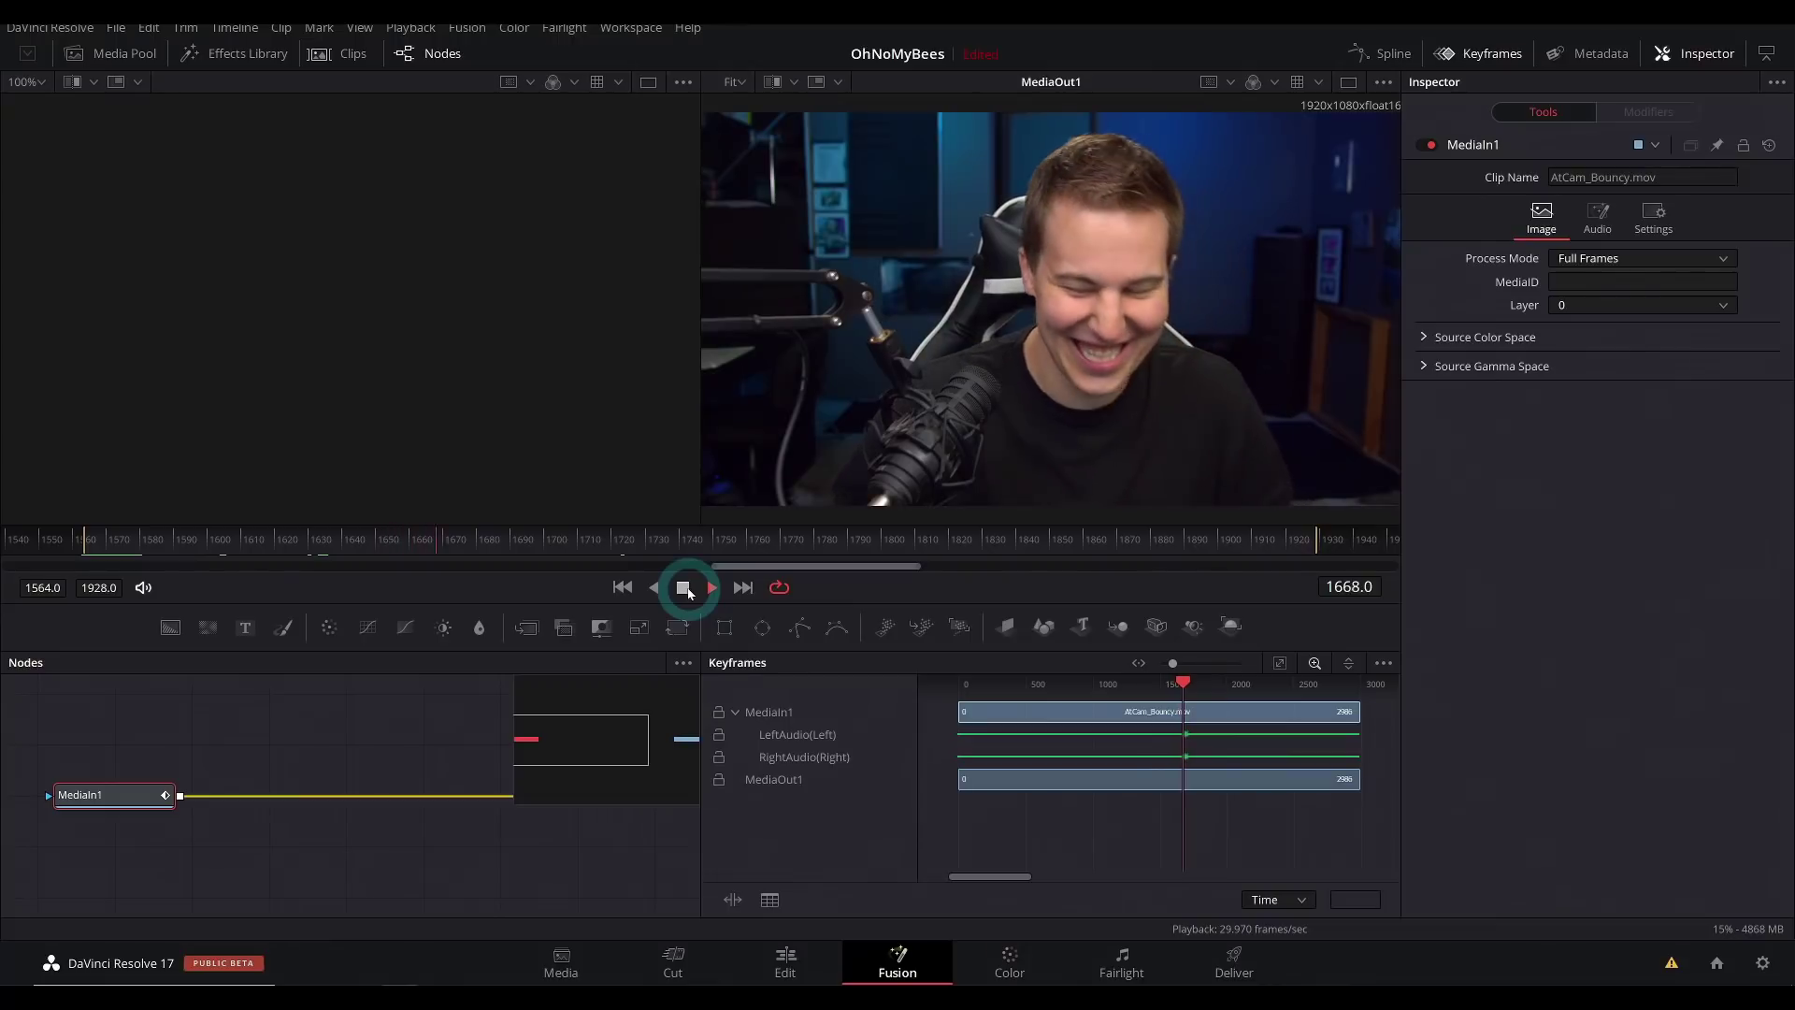
# Step: Stop the clip's playback and scrub the Keyframes playhead back to the audio peaks around frame 1675
pyautogui.click(683, 587)
pyautogui.click(1204, 683)
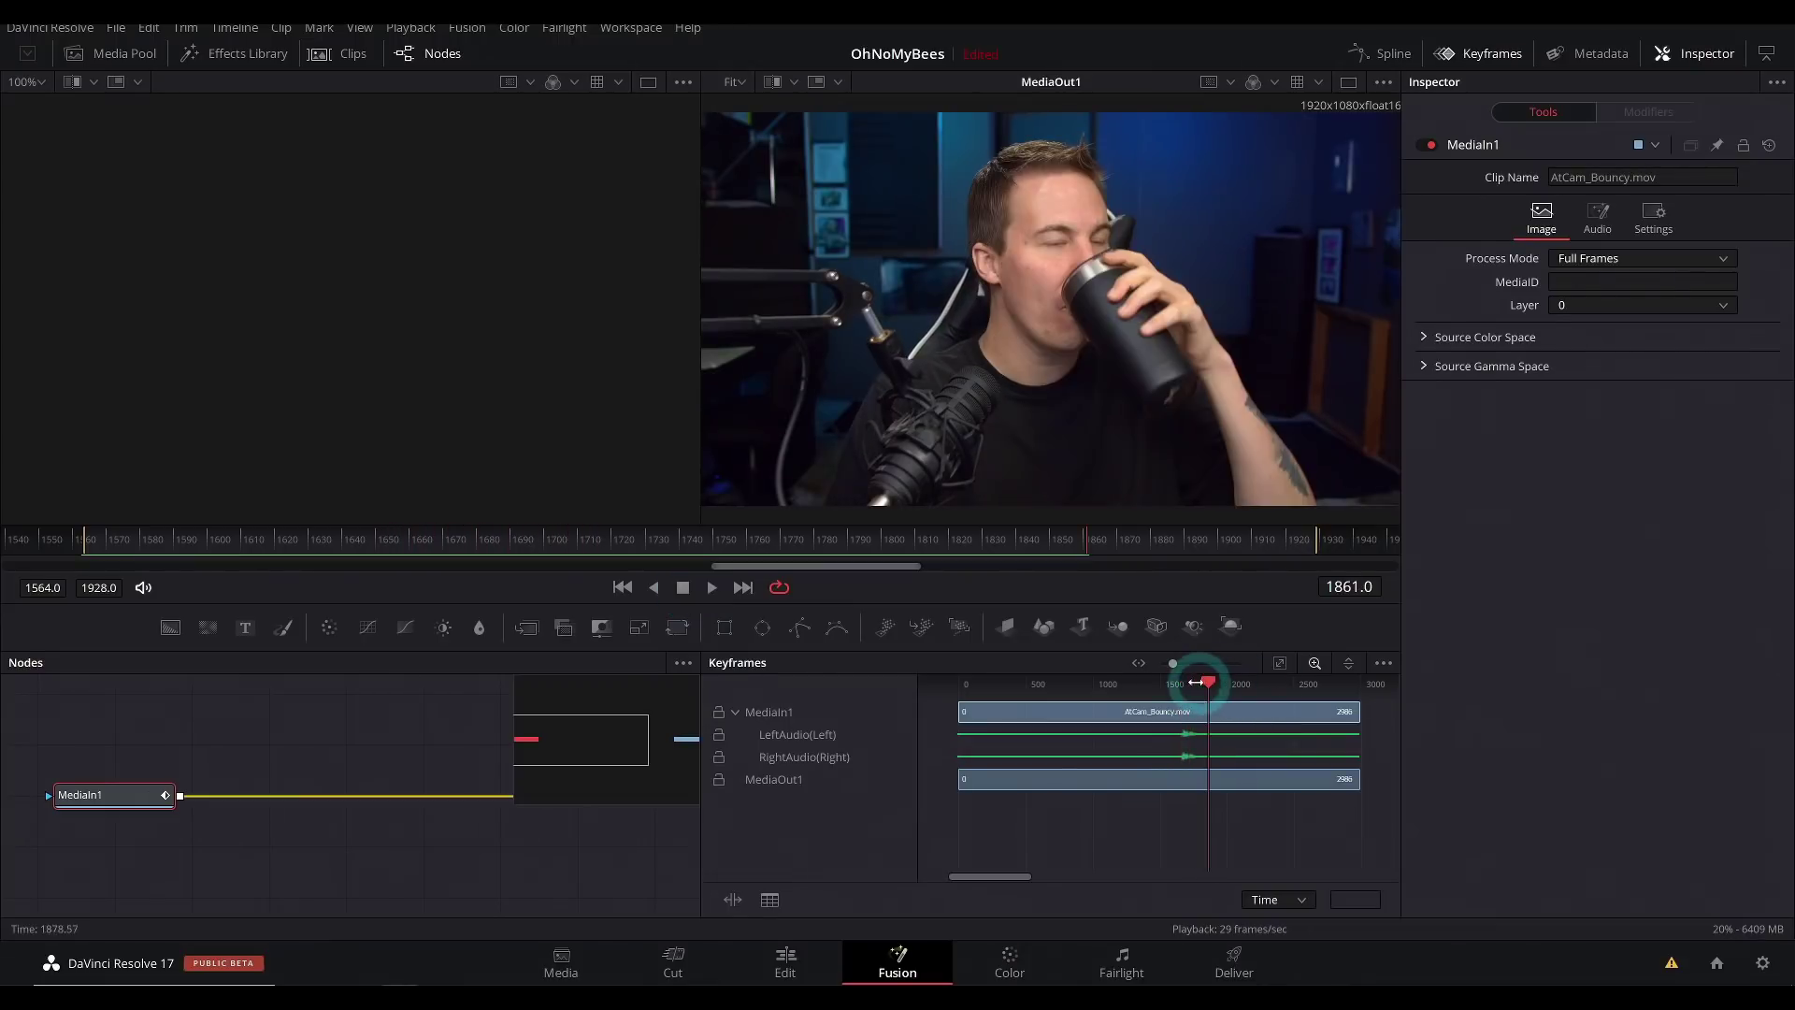
pyautogui.moveTo(1206, 683); pyautogui.dragTo(1182, 682)
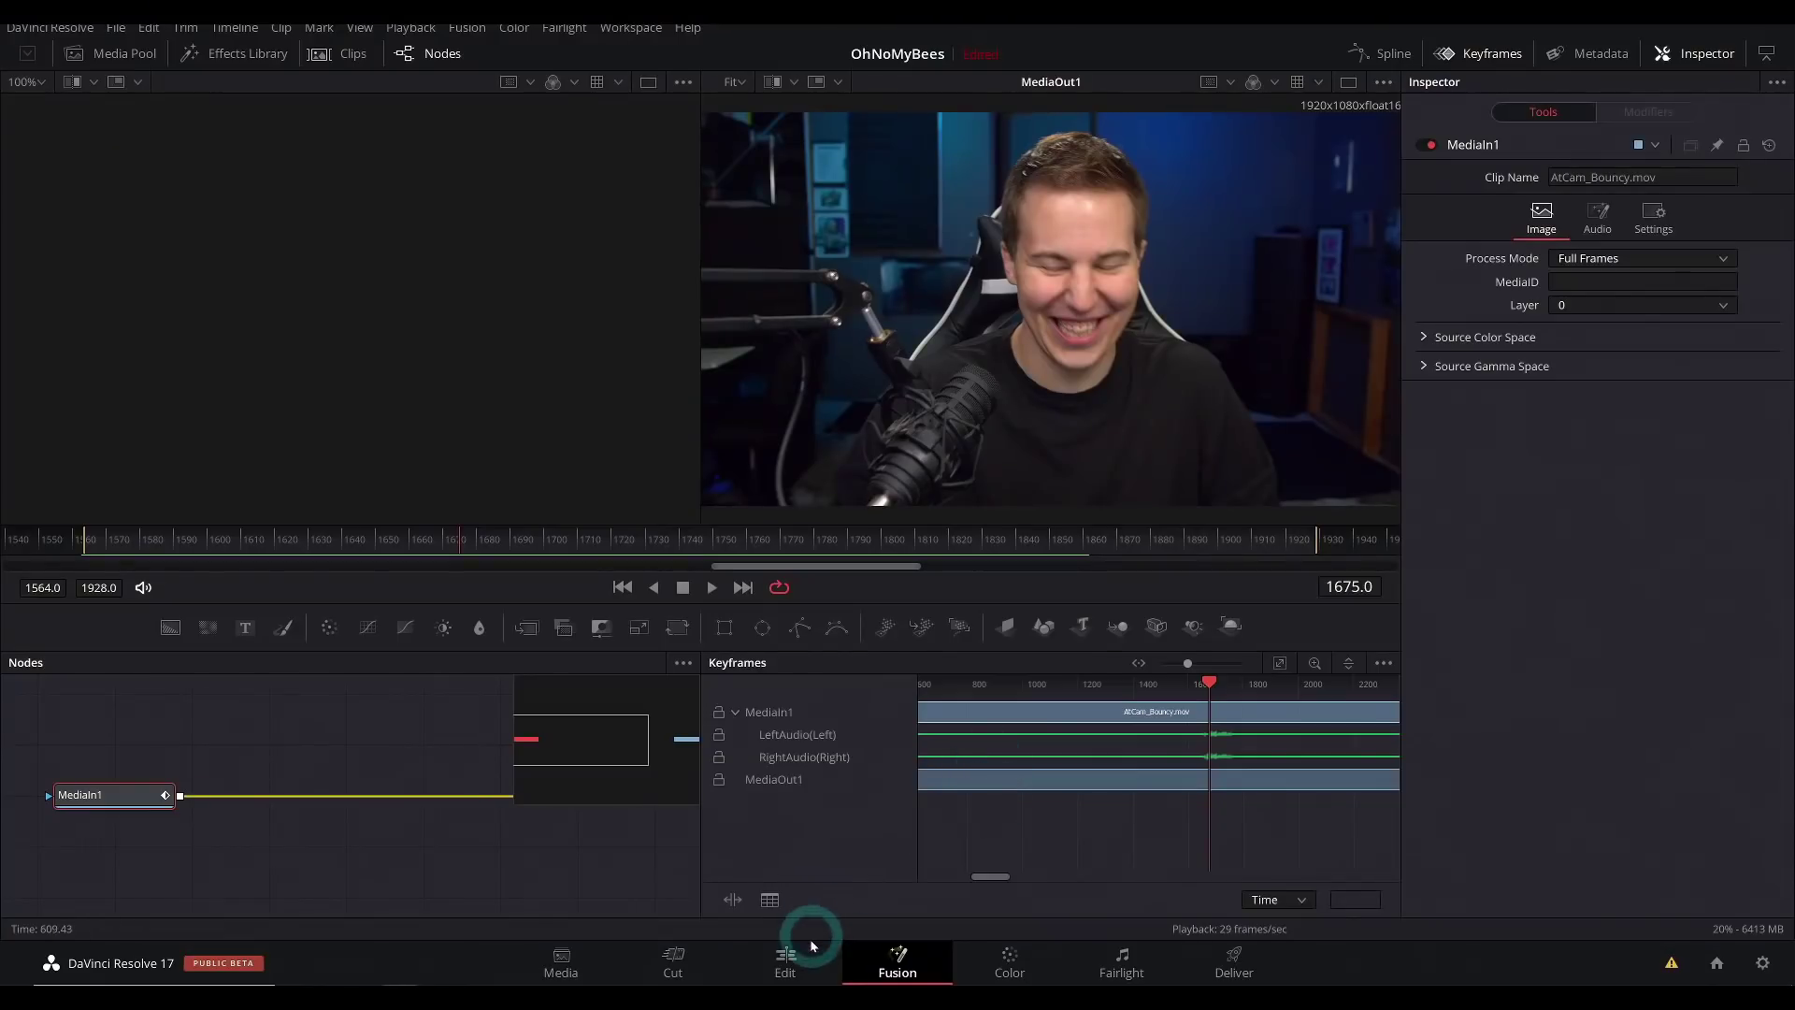
# Step: Return to the Edit page and open the 0307_007_red_helium_8k_rawfilm_hd.mov clip in Fusion at 01:03:07:05
pyautogui.click(809, 945)
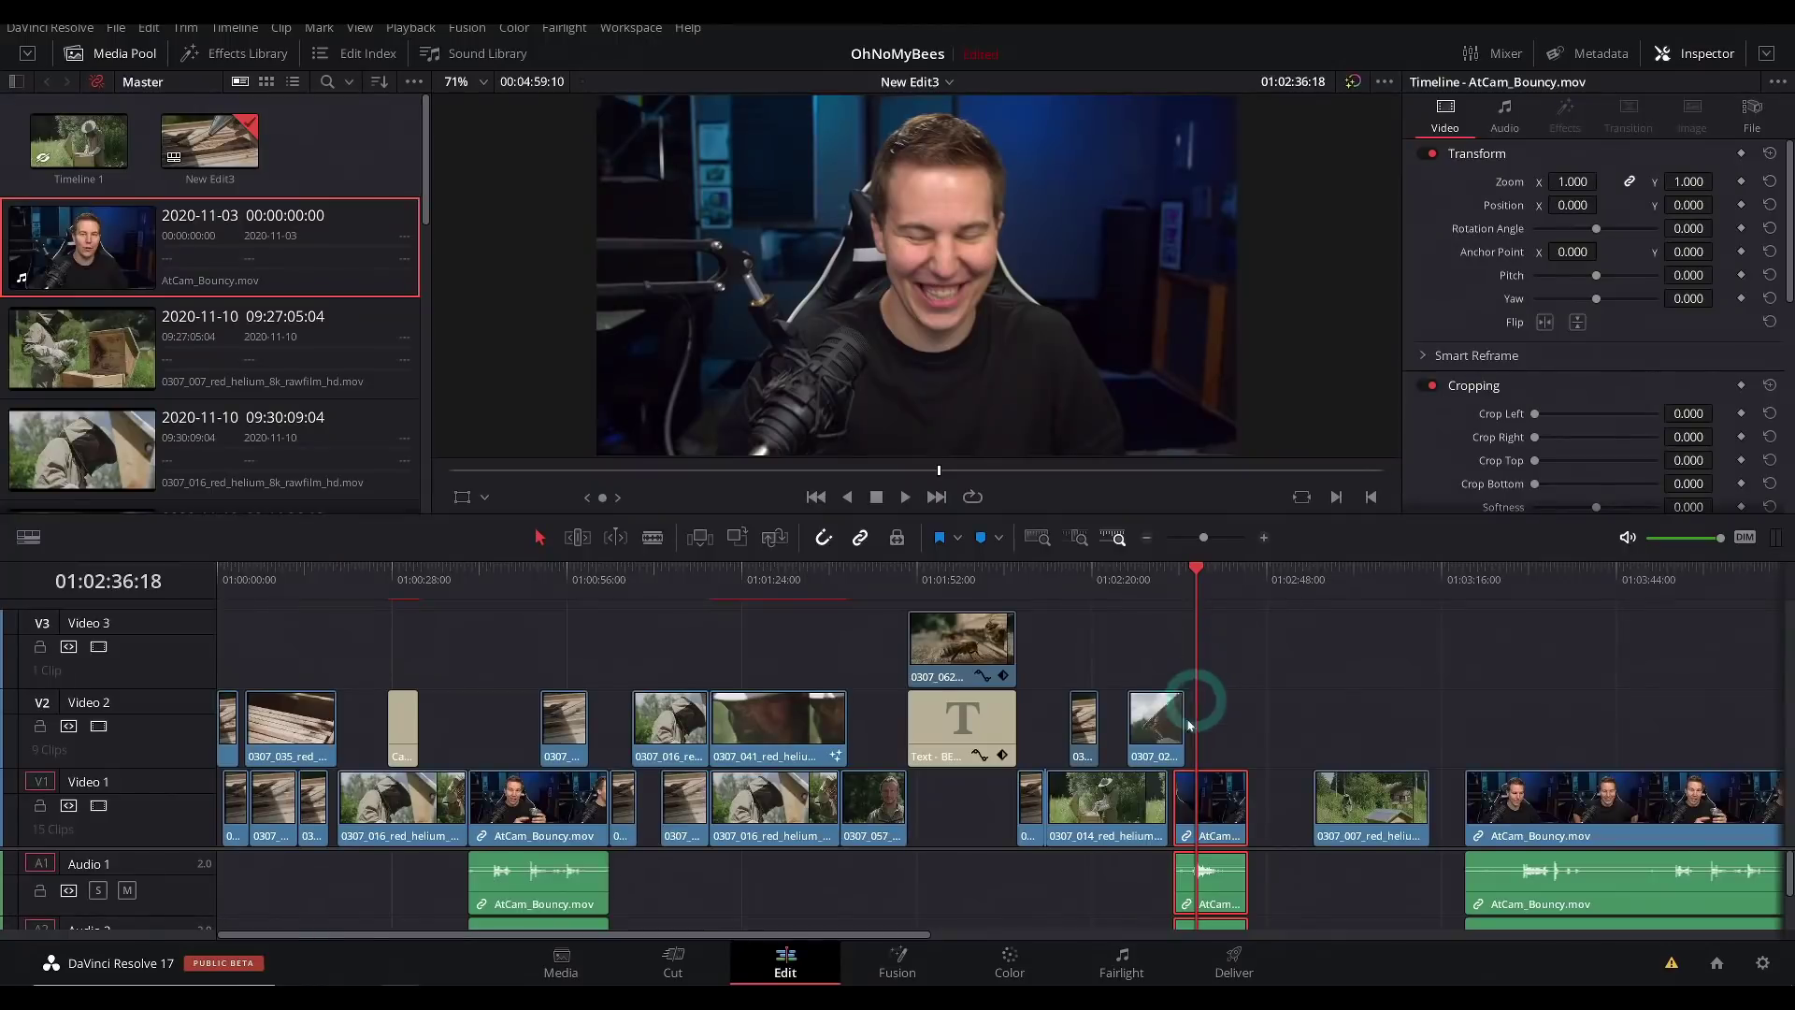
pyautogui.moveTo(1529, 593); pyautogui.dragTo(1387, 595)
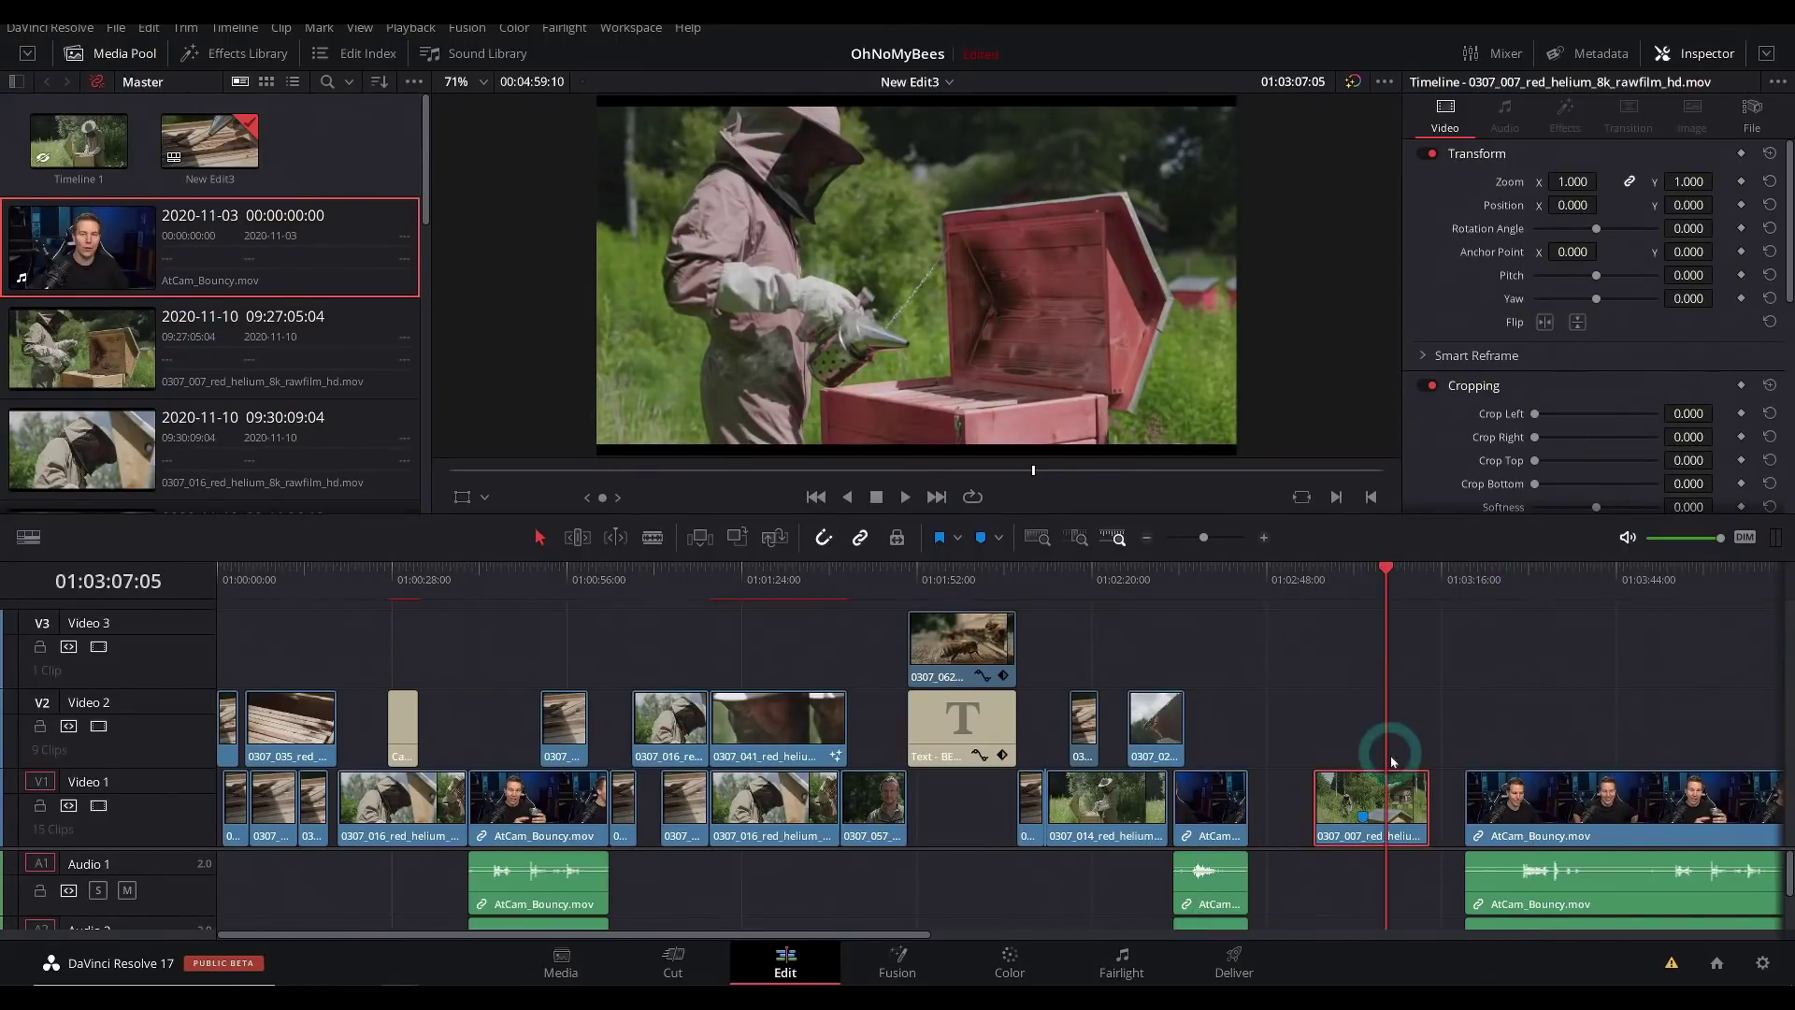
pyautogui.click(911, 961)
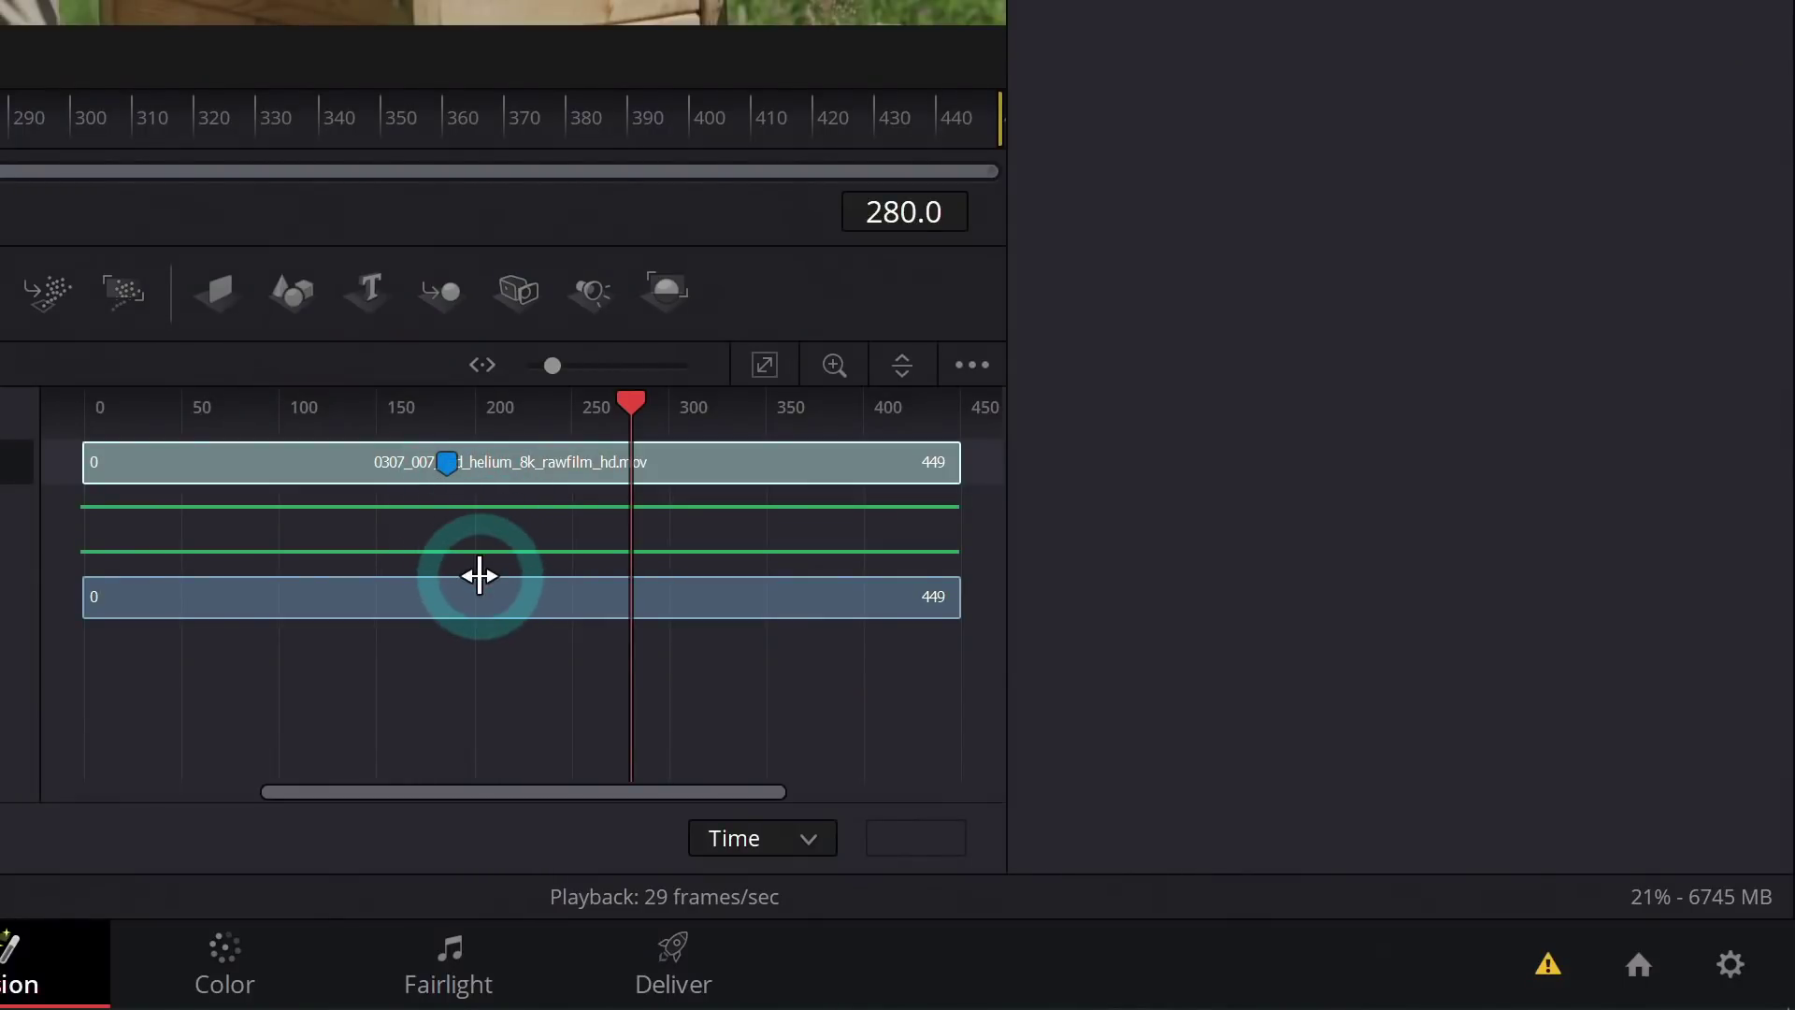
# Step: Place a marker at frame 277 of the beekeeper clip in the Keyframes editor and scrub back to frame 228
pyautogui.hotkey('shift', 'Up')
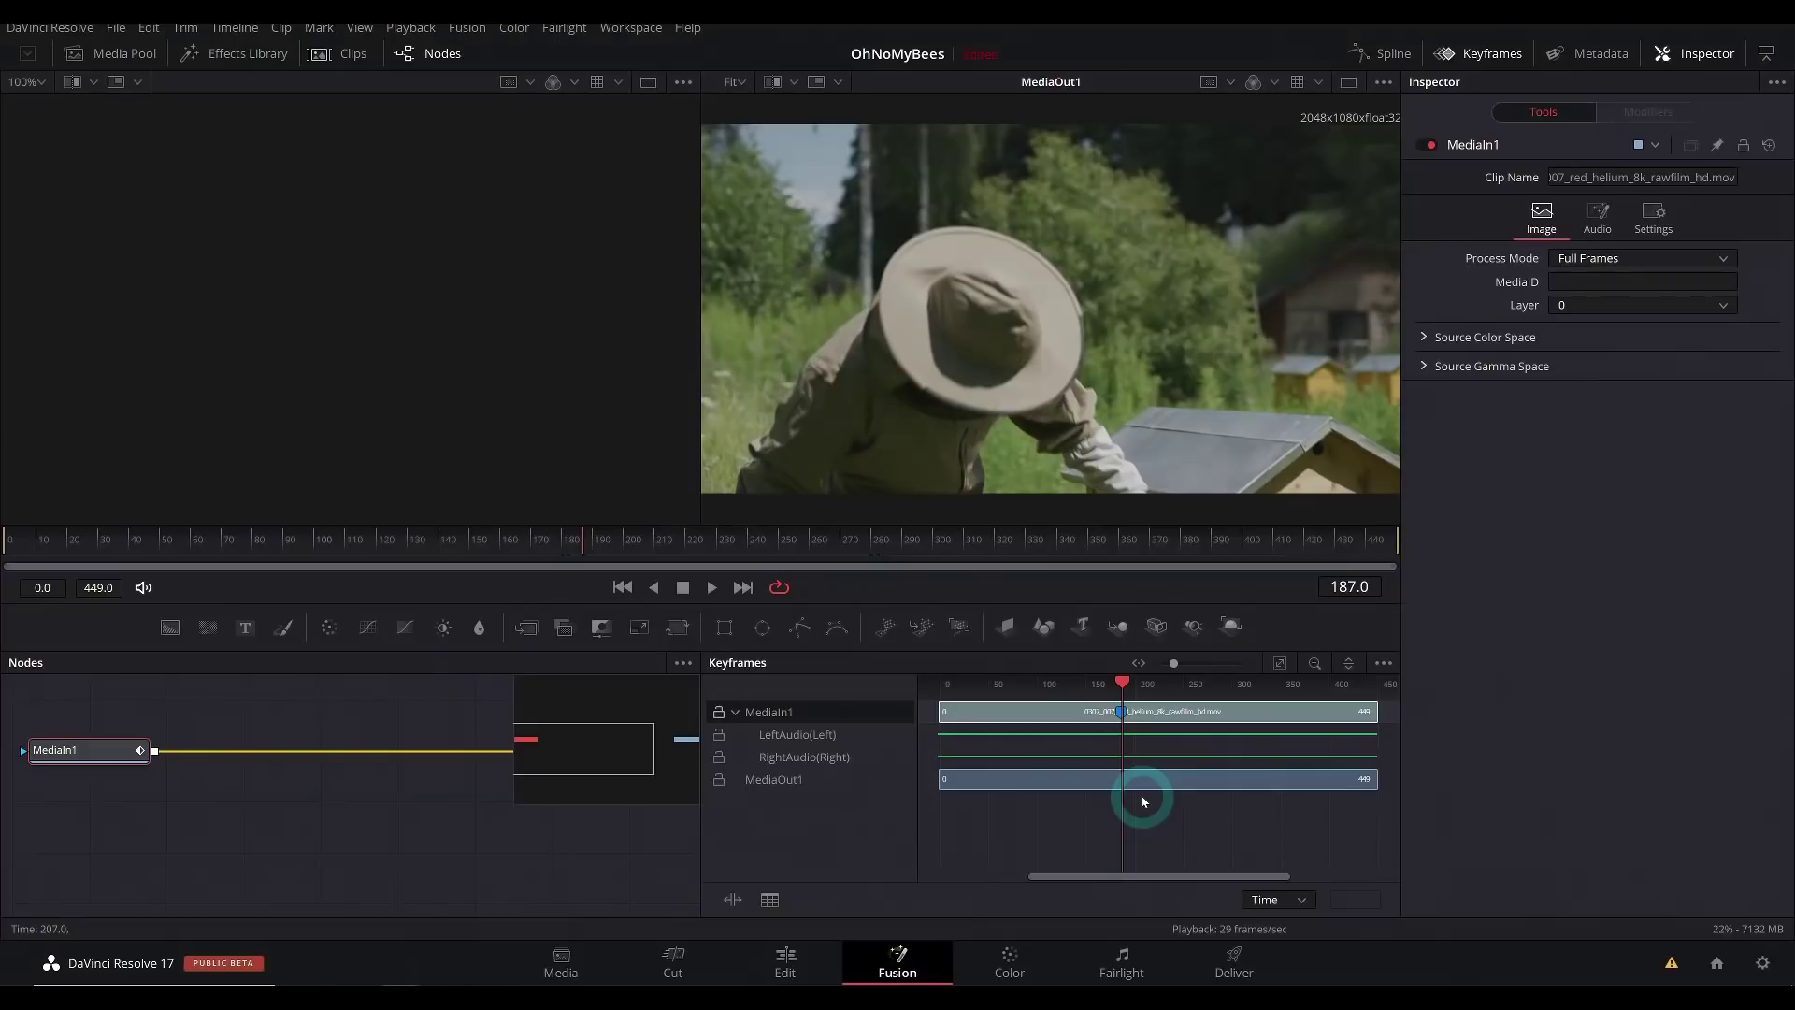
pyautogui.hotkey('shift', 'Down')
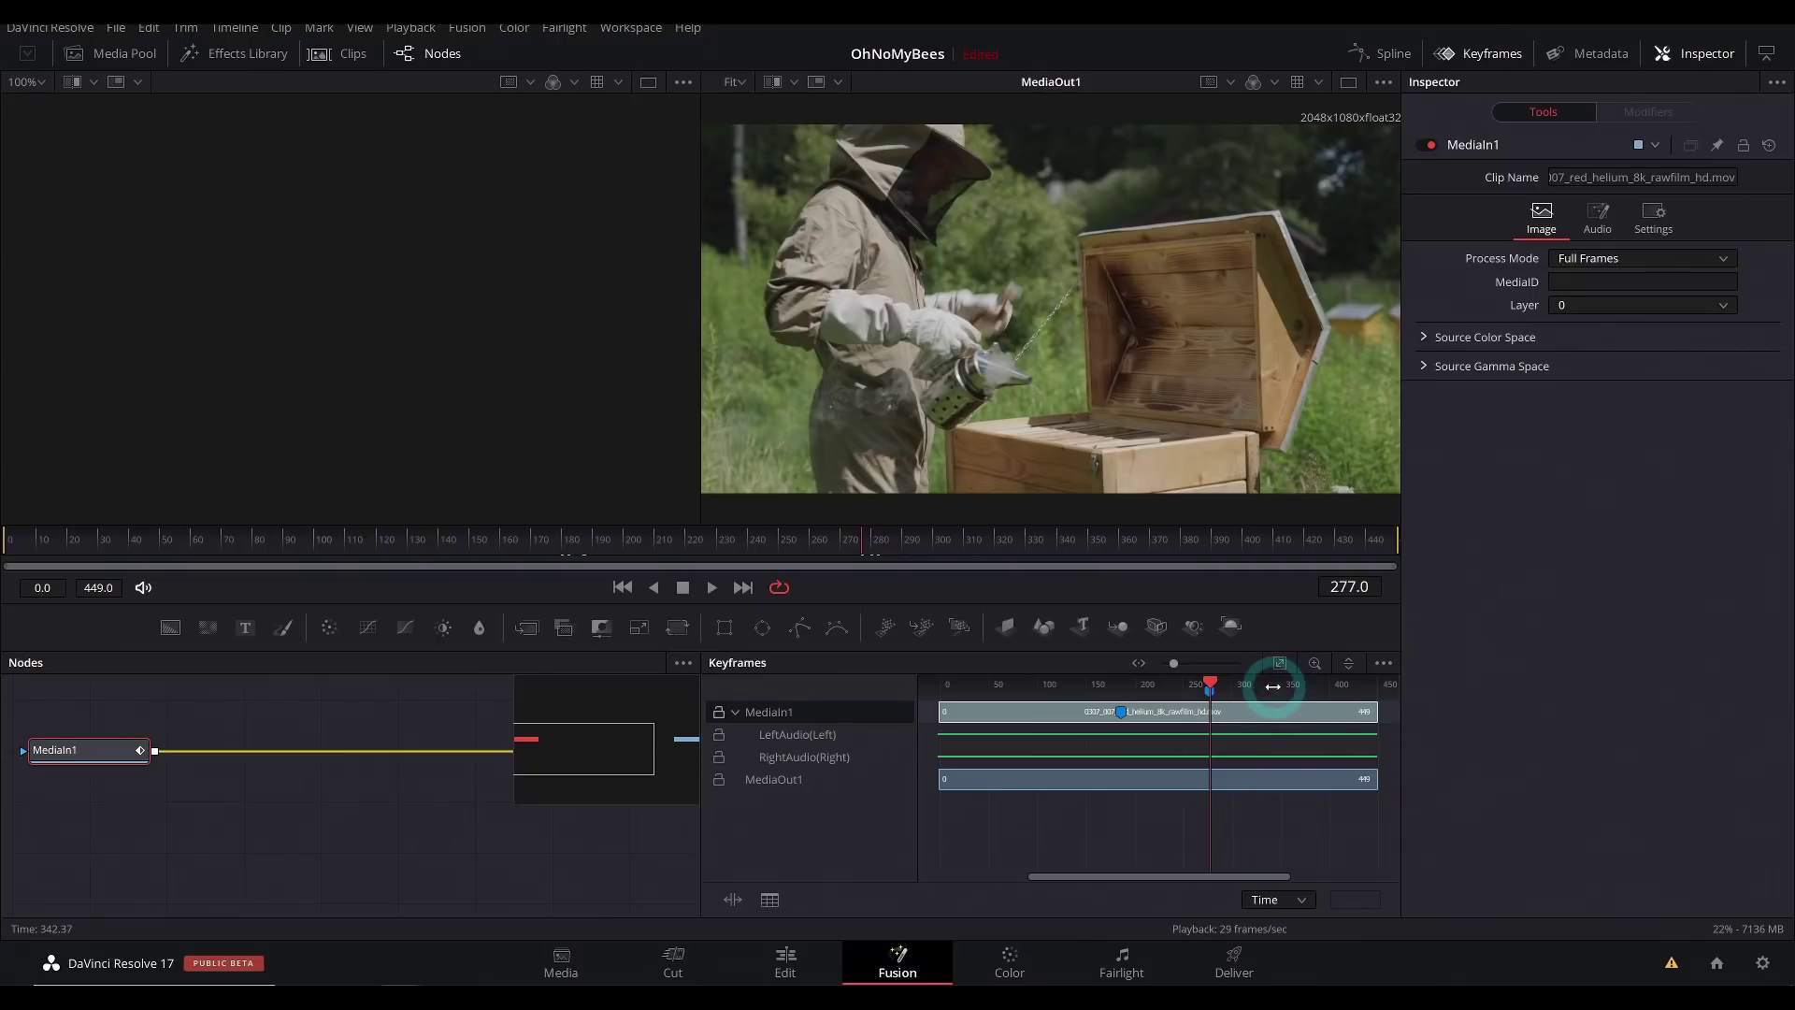
pyautogui.moveTo(1210, 681); pyautogui.dragTo(1162, 687)
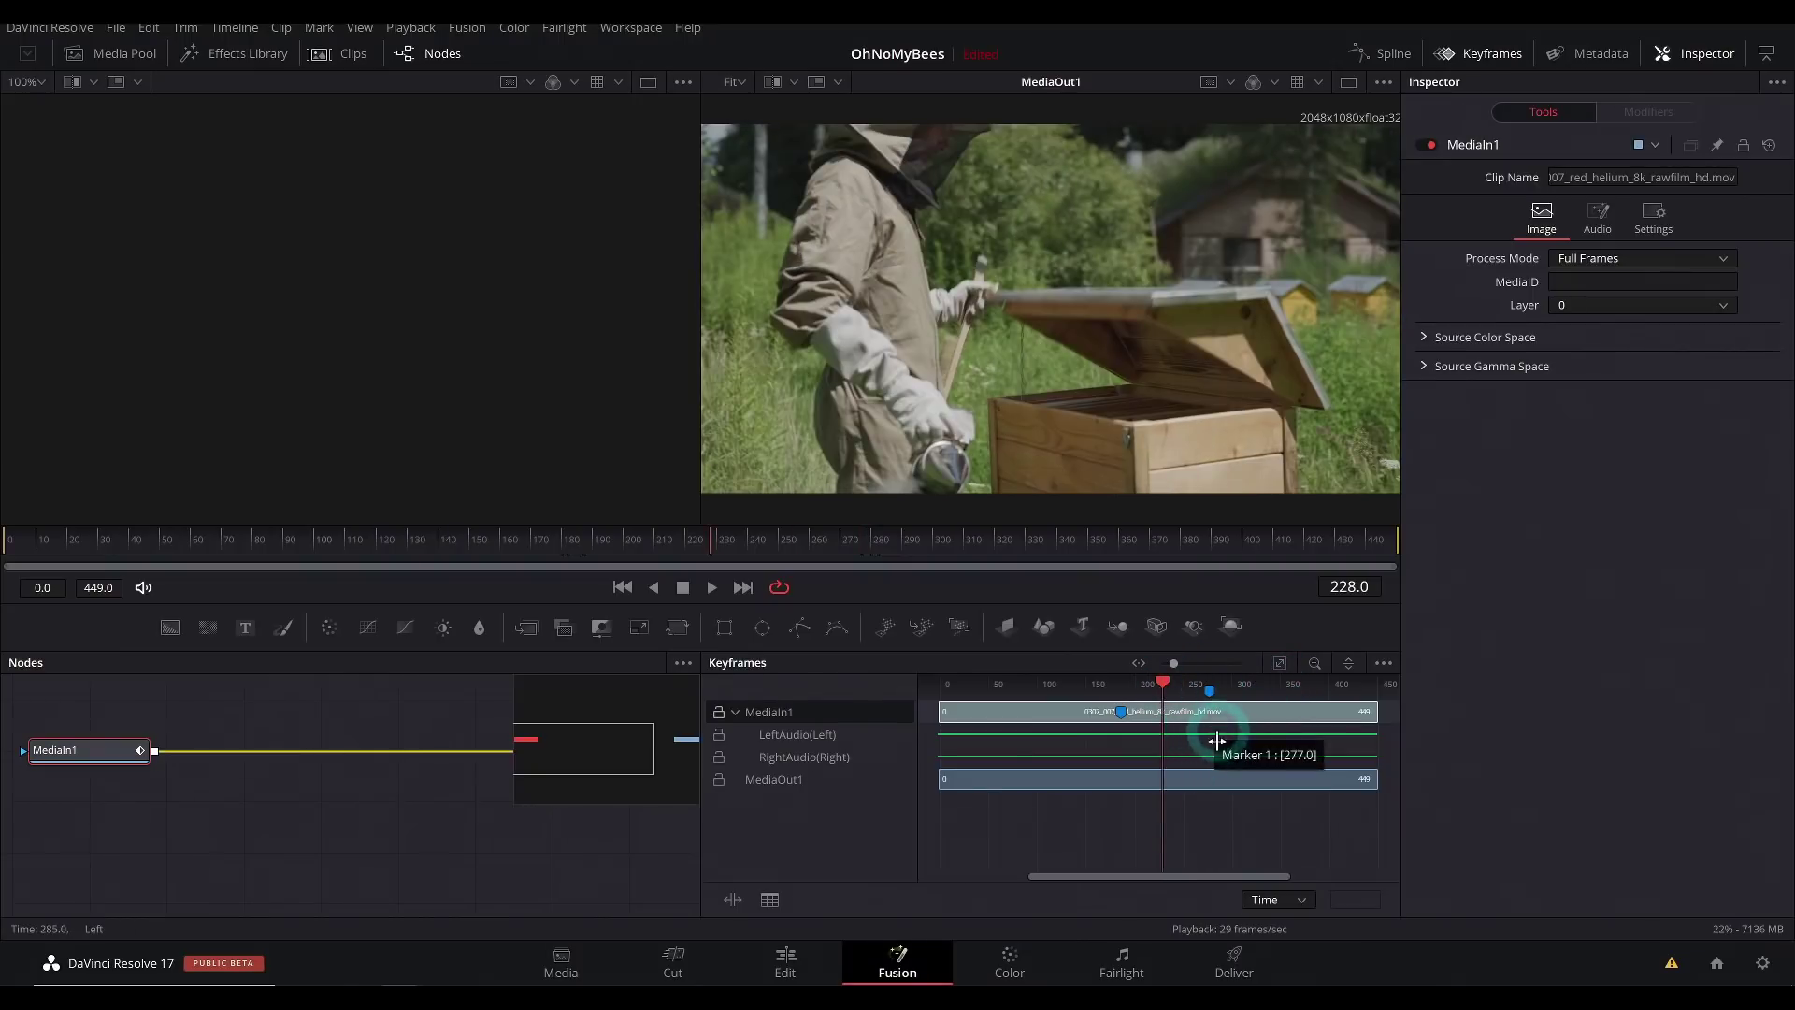